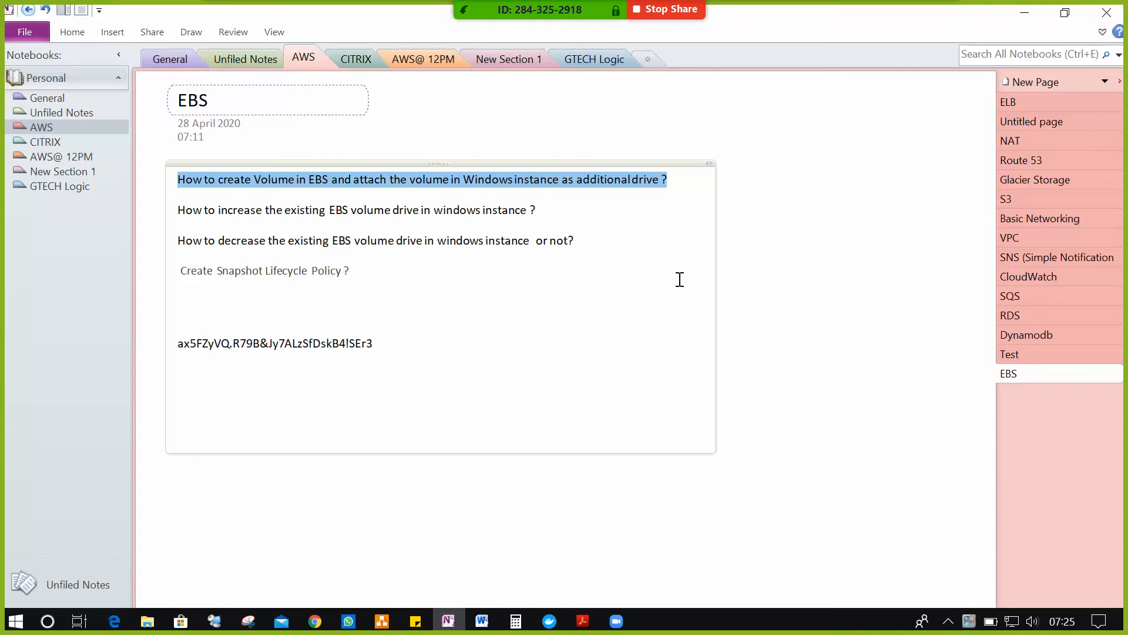
# - Switch to the Chrome window showing the EC2 instances in the AWS console
pyautogui.click(1017, 13)
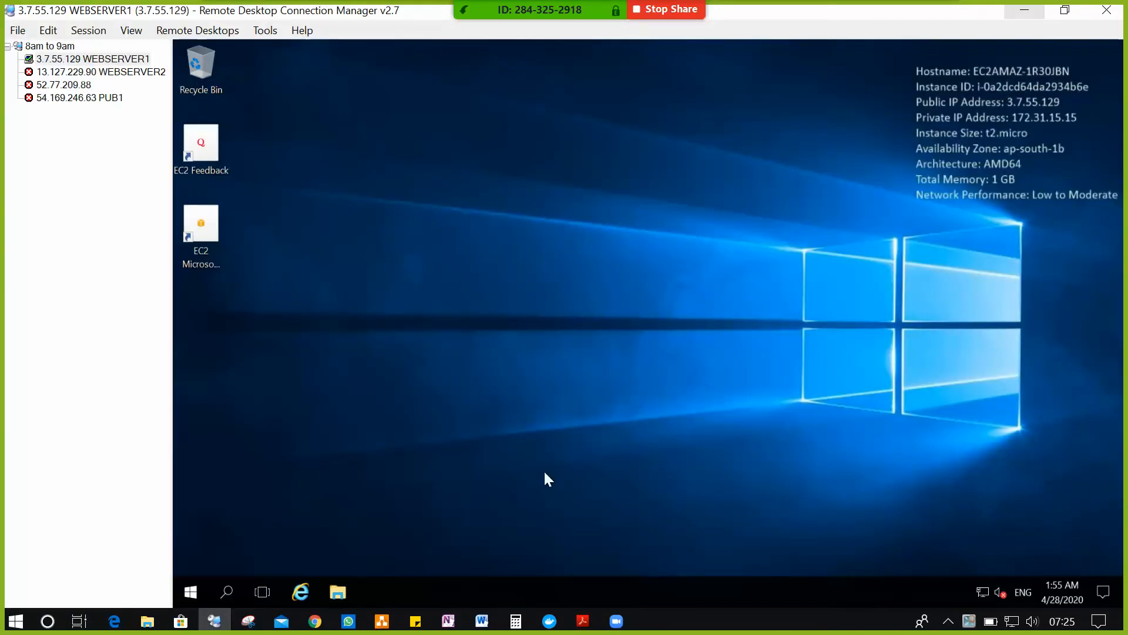
pyautogui.click(315, 620)
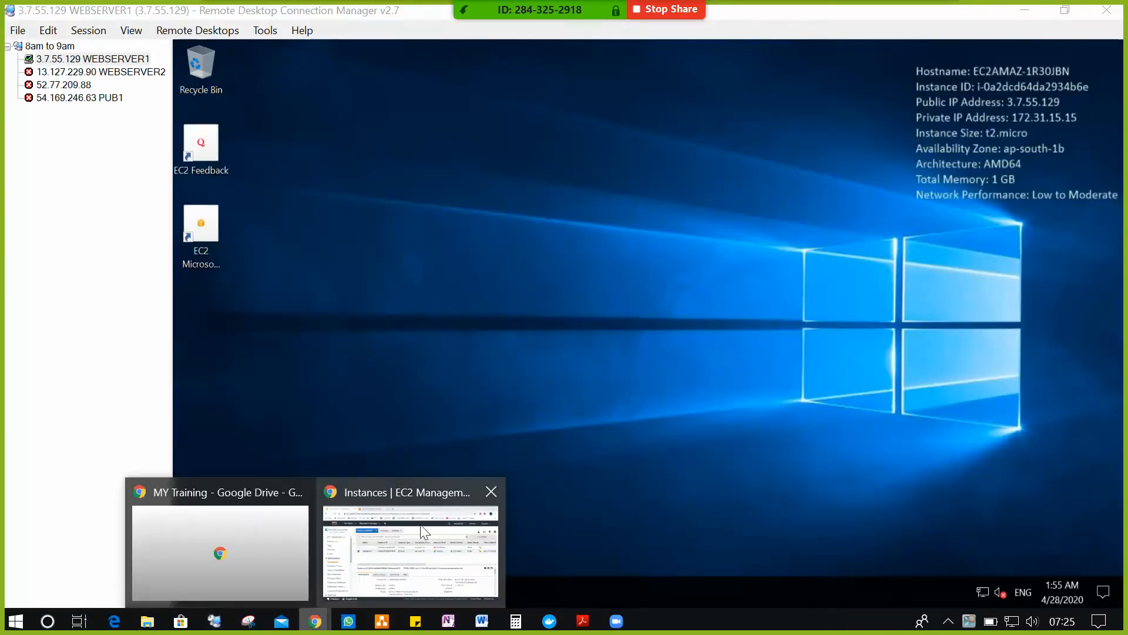
pyautogui.click(450, 553)
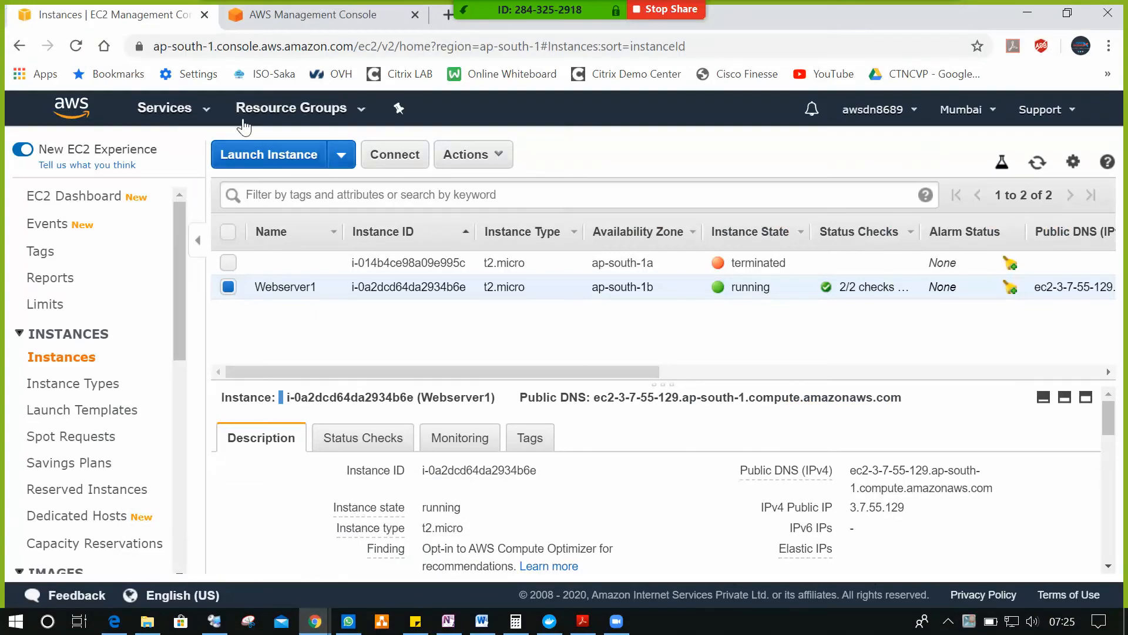
# - From the AWS console home, open the EC2 Elastic Block Store volumes and start creating a volume
pyautogui.click(79, 105)
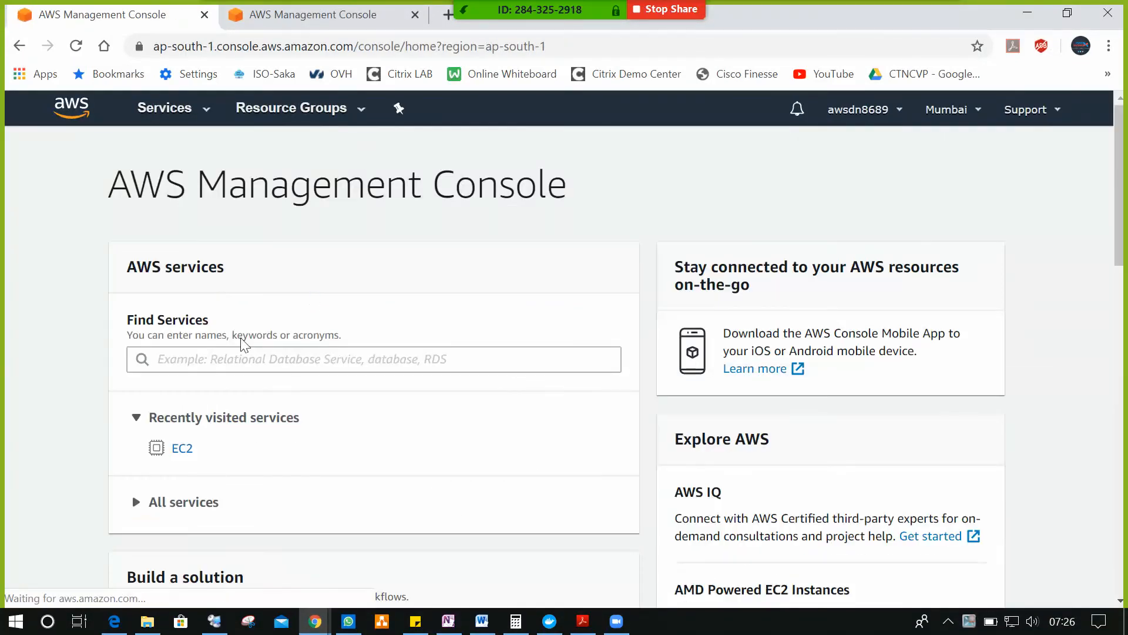
pyautogui.click(205, 110)
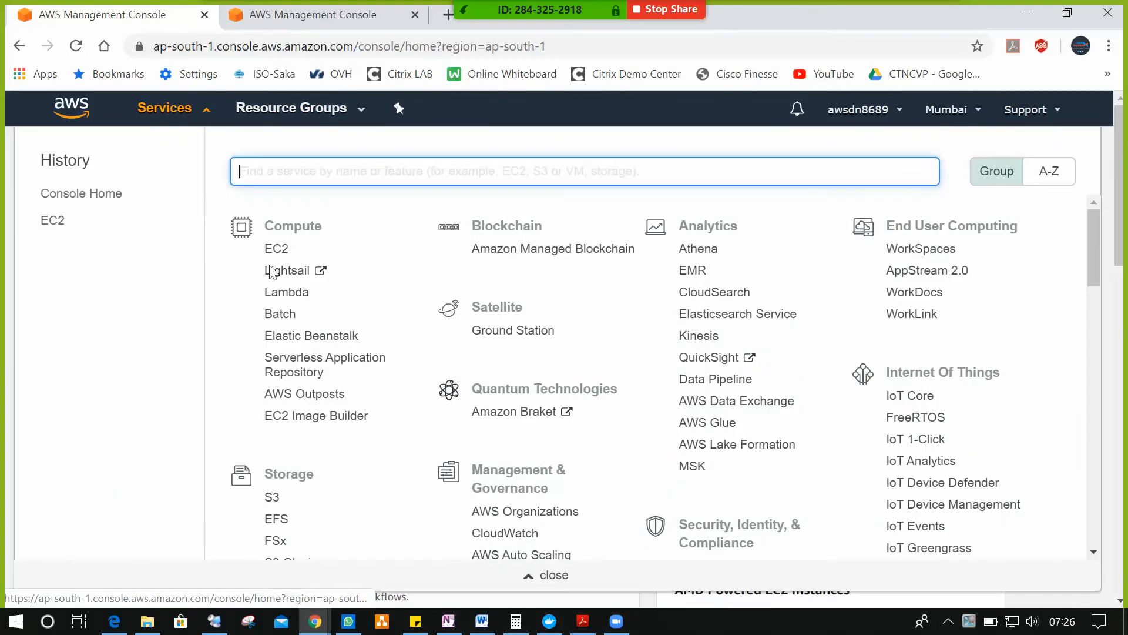
pyautogui.click(278, 253)
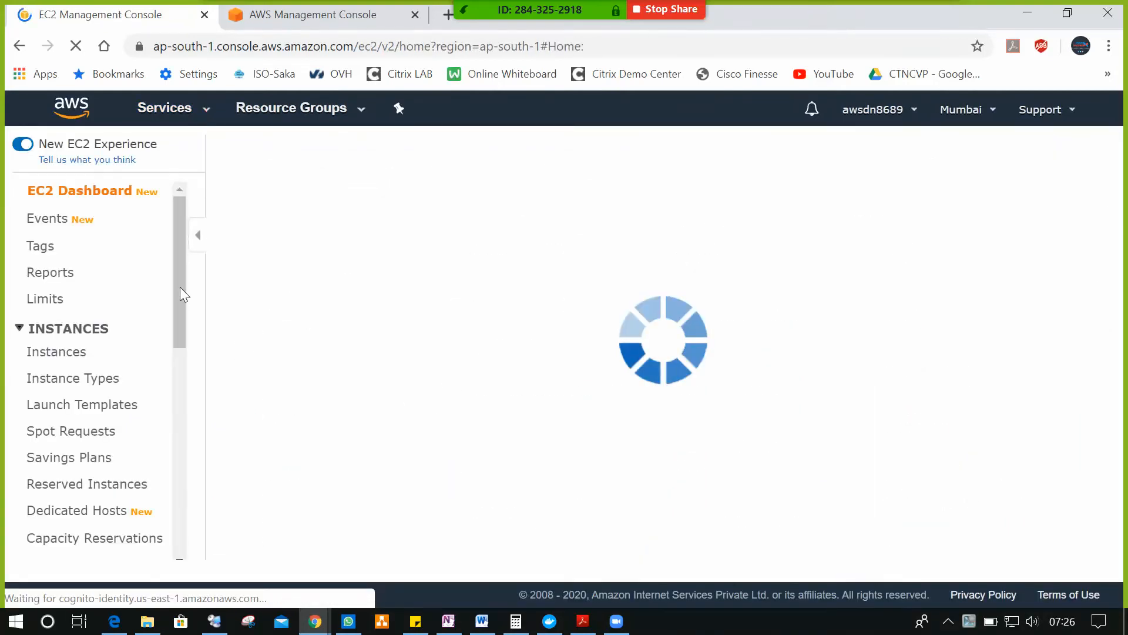
pyautogui.scroll(-5, 179, 382)
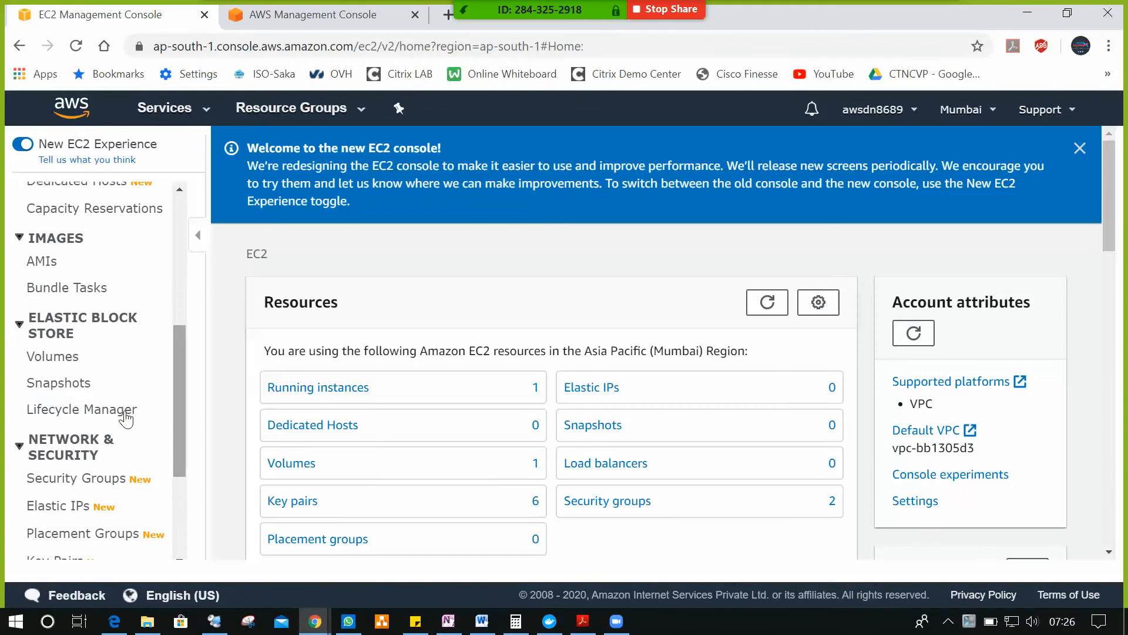
pyautogui.click(81, 364)
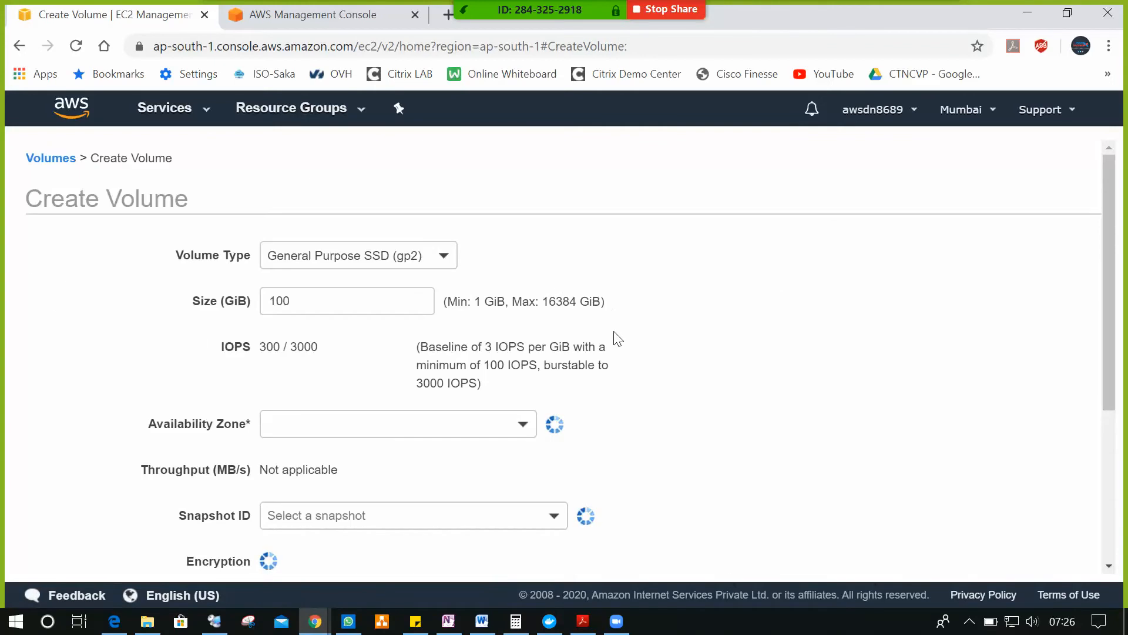
# - Set the new volume's size to 5 GiB
pyautogui.moveTo(342, 302); pyautogui.dragTo(259, 308)
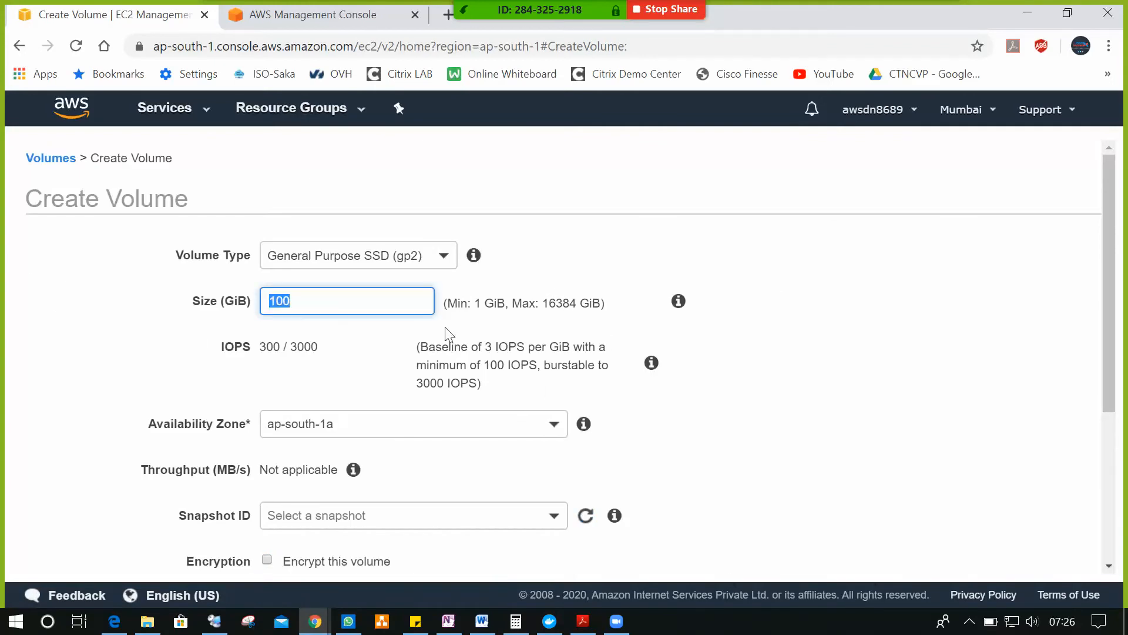
pyautogui.write('5')
pyautogui.click(987, 400)
pyautogui.scroll(-3, 876, 423)
pyautogui.scroll(2, 872, 422)
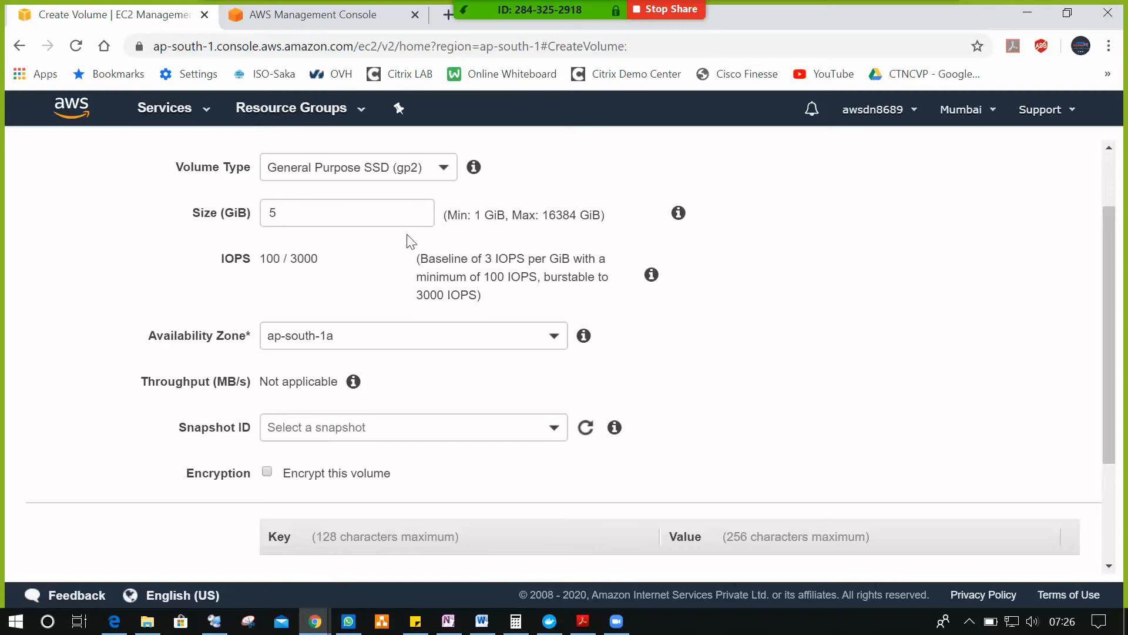
# - Show the EC2 instances list in the second browser tab and check Webserver1's availability zone
pyautogui.click(327, 18)
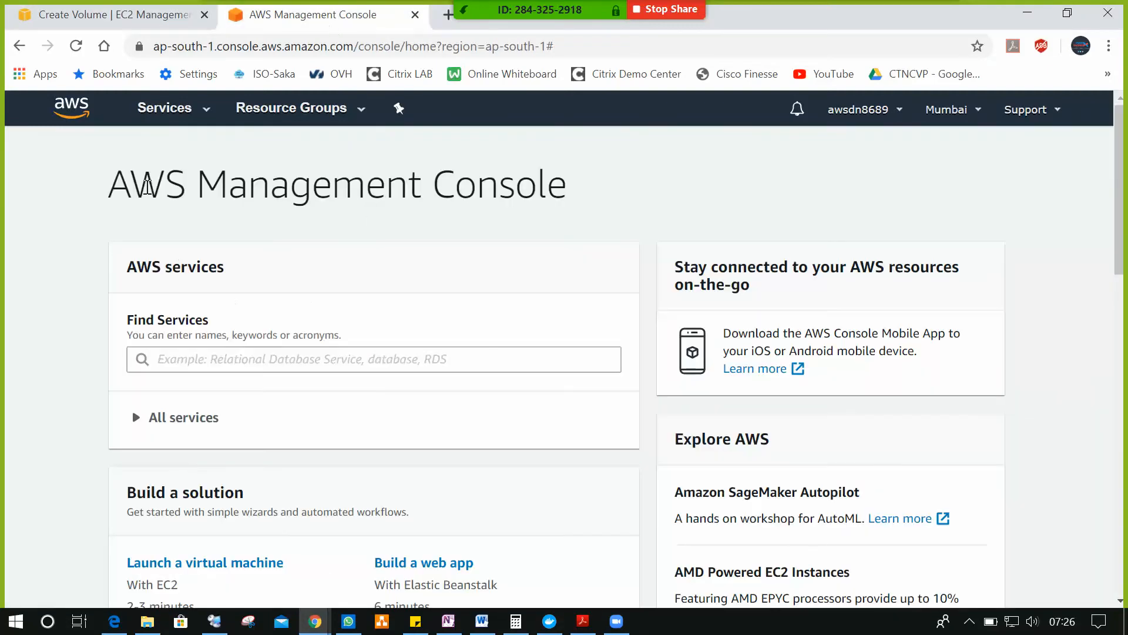
pyautogui.click(154, 108)
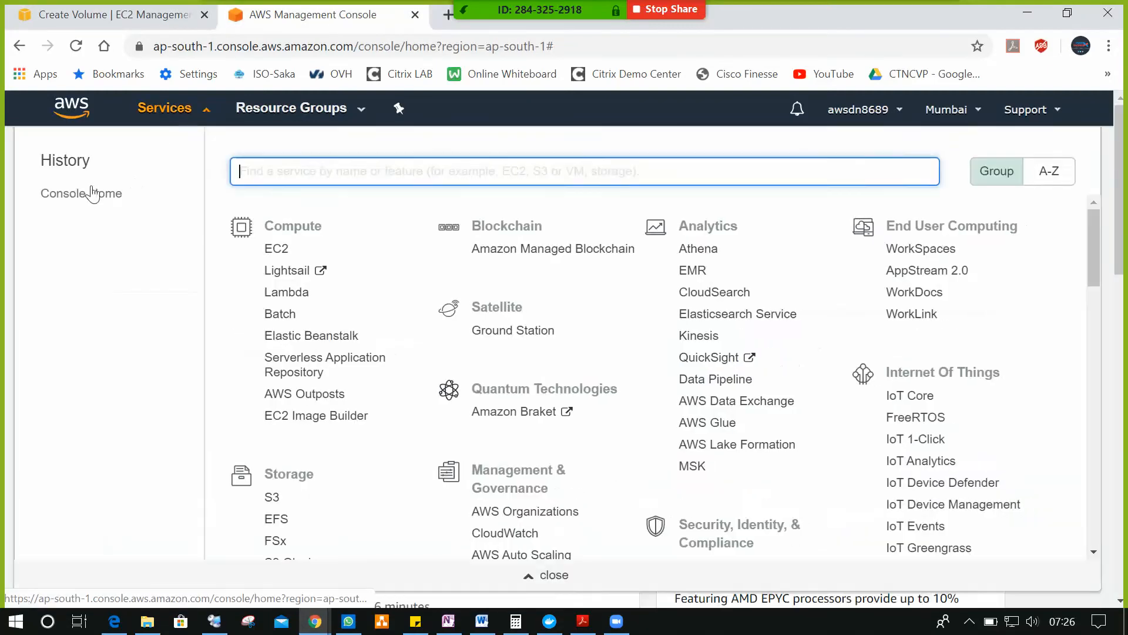
pyautogui.click(275, 249)
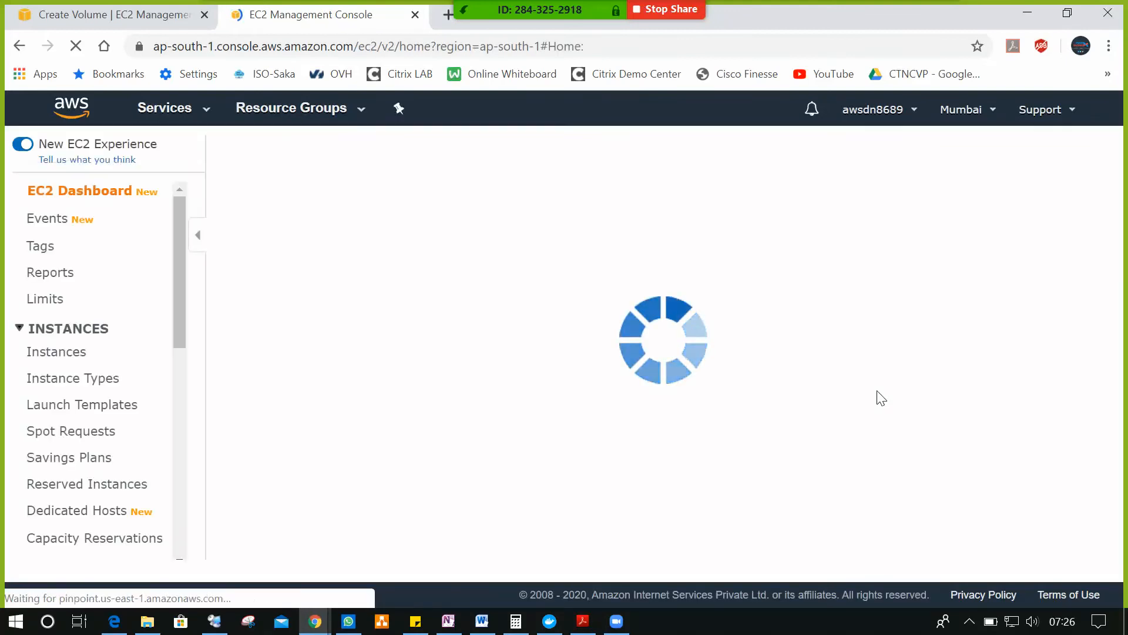
pyautogui.click(81, 355)
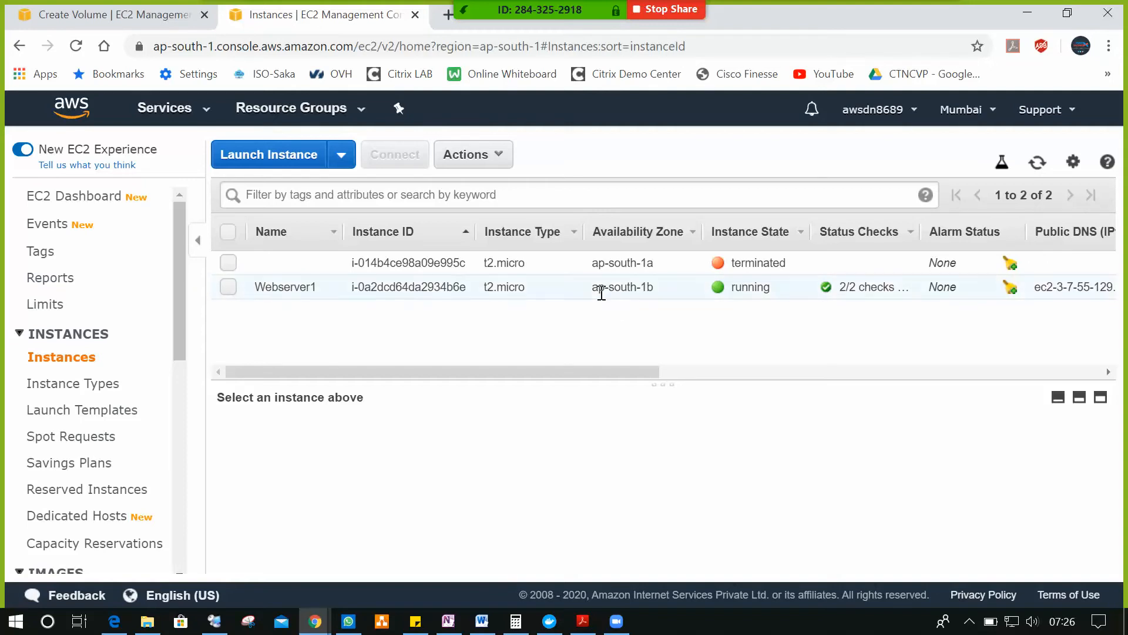
# - Return to the volume creation form and set the availability zone to ap-south-1b
pyautogui.click(110, 21)
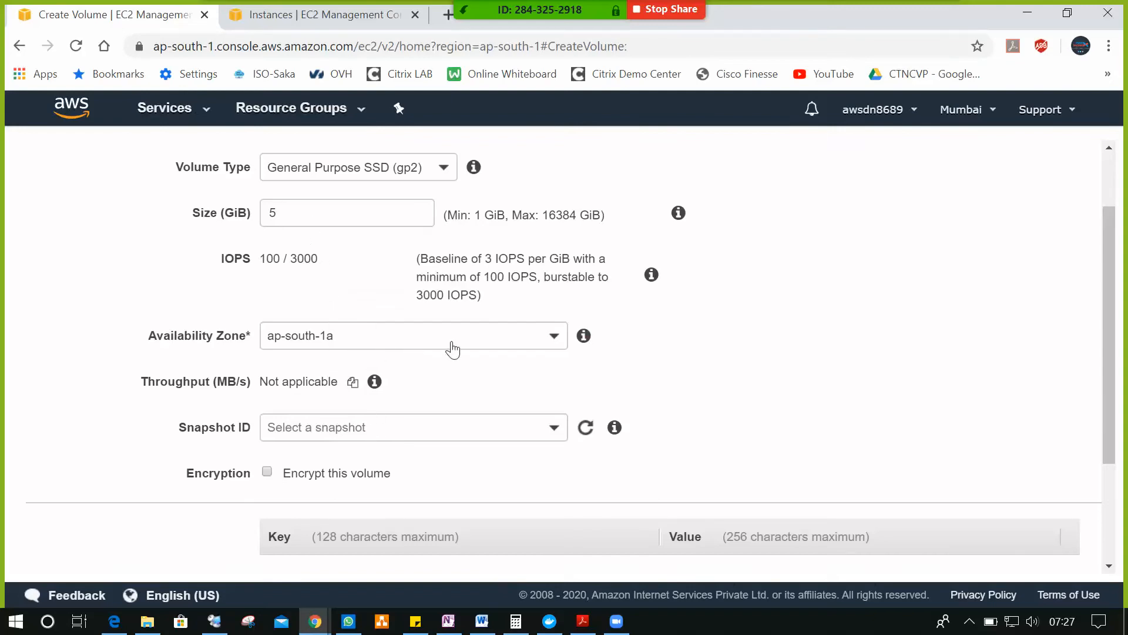
pyautogui.click(526, 344)
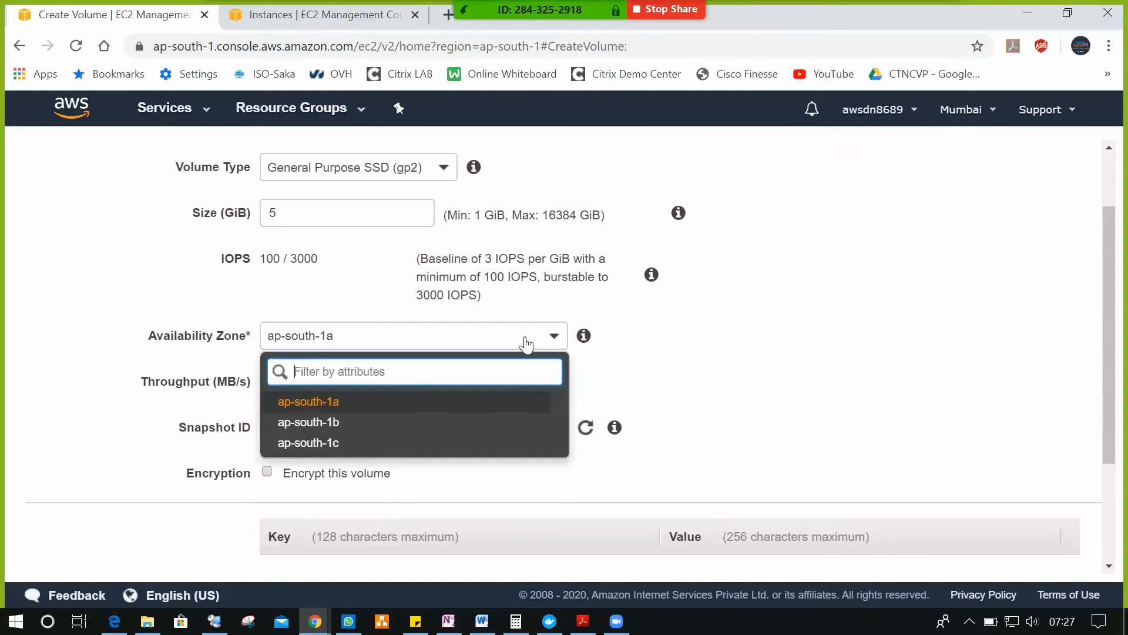
pyautogui.click(351, 424)
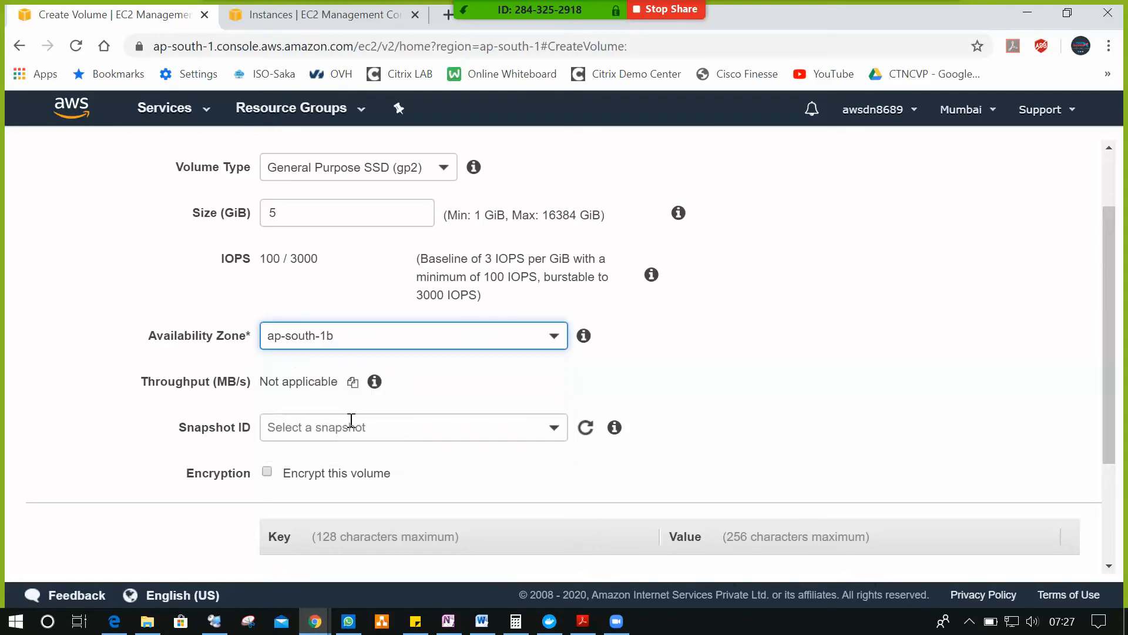
# - Add a tag to the new volume with the key Name and the value "Add 5GbVol"
pyautogui.scroll(-2, 365, 386)
pyautogui.scroll(-1, 364, 386)
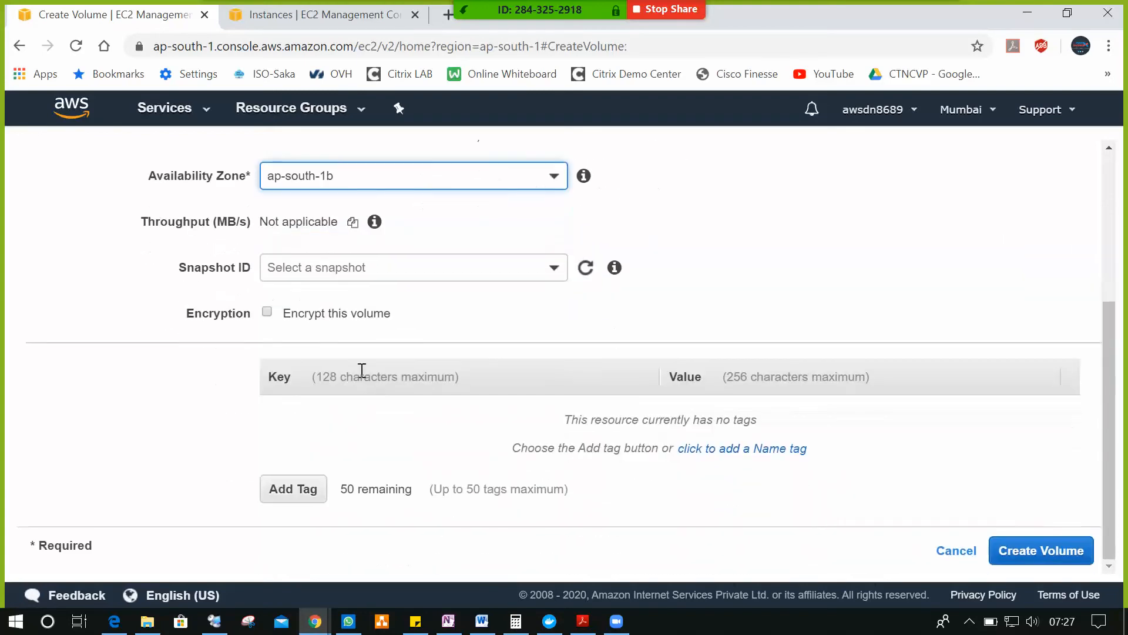
pyautogui.click(294, 496)
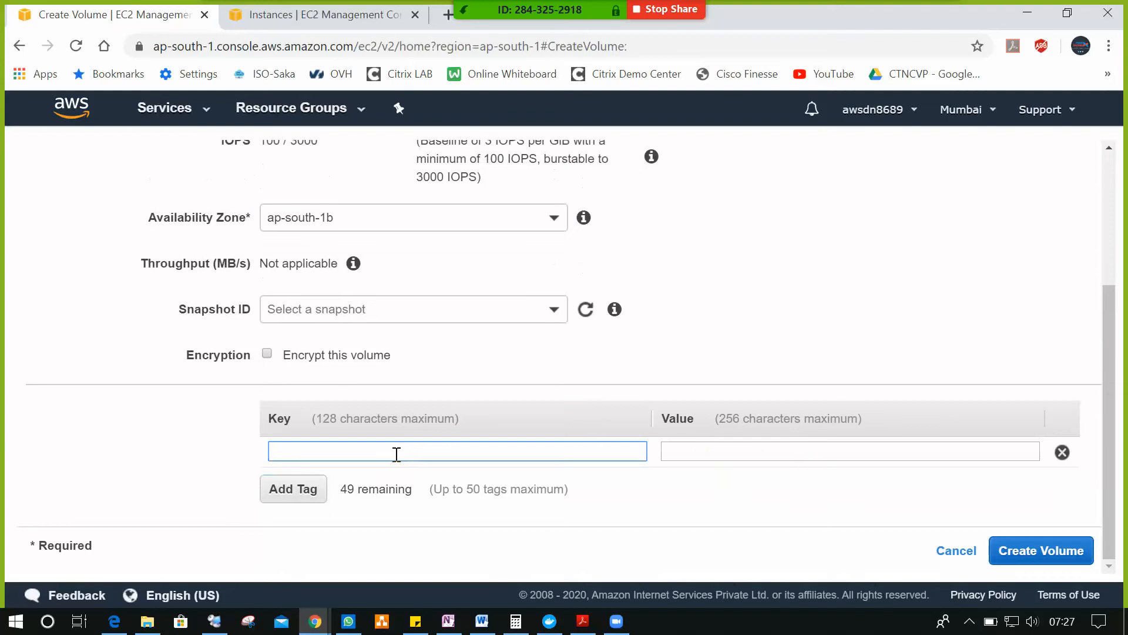
pyautogui.write('We')
pyautogui.press('BackSpace')
pyautogui.write('Namw')
pyautogui.press('BackSpace')
pyautogui.write('e')
pyautogui.press('Tab')
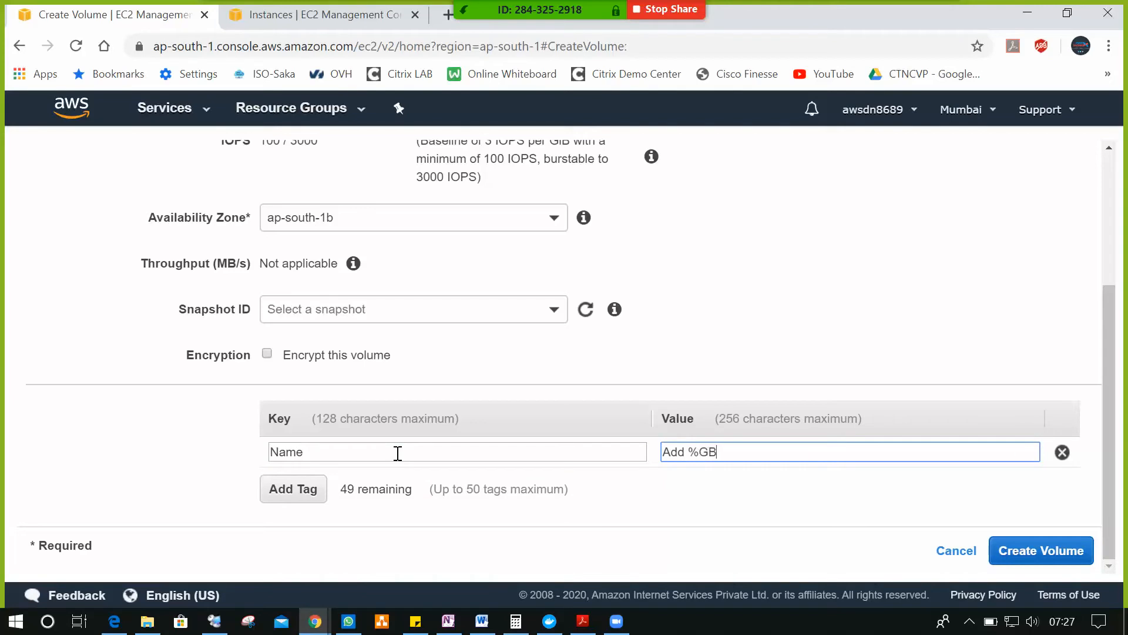
pyautogui.write('Add %GB')
pyautogui.press('BackSpace')
pyautogui.press('BackSpace')
pyautogui.press('BackSpace')
pyautogui.write('5')
# - Create the configured volume, return to the volumes list and refresh it
pyautogui.click(1052, 554)
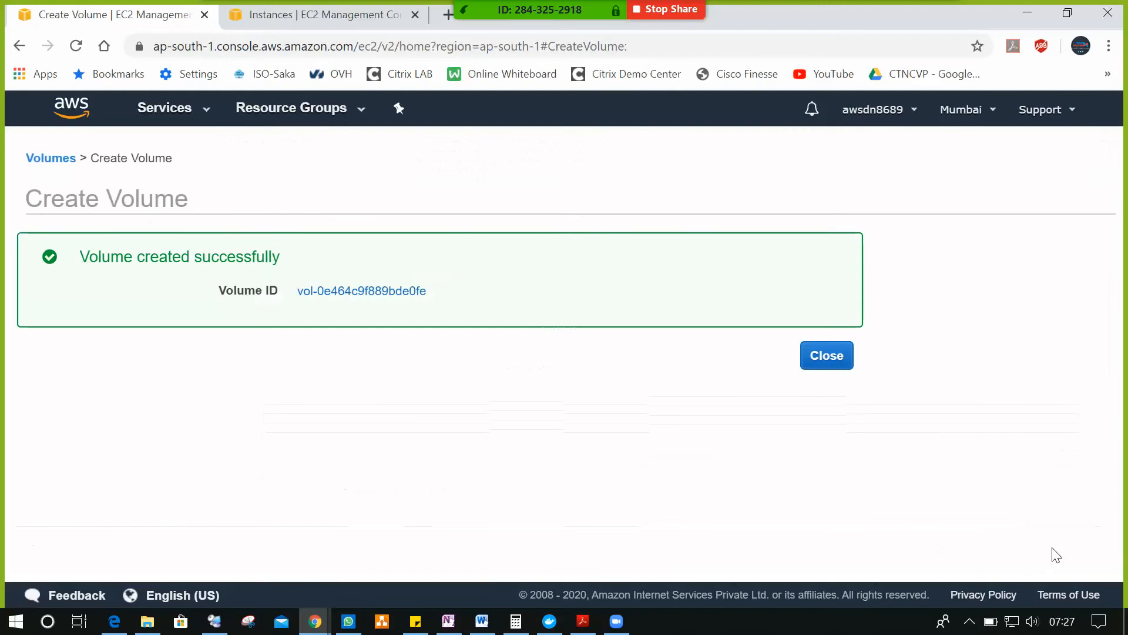
pyautogui.click(825, 360)
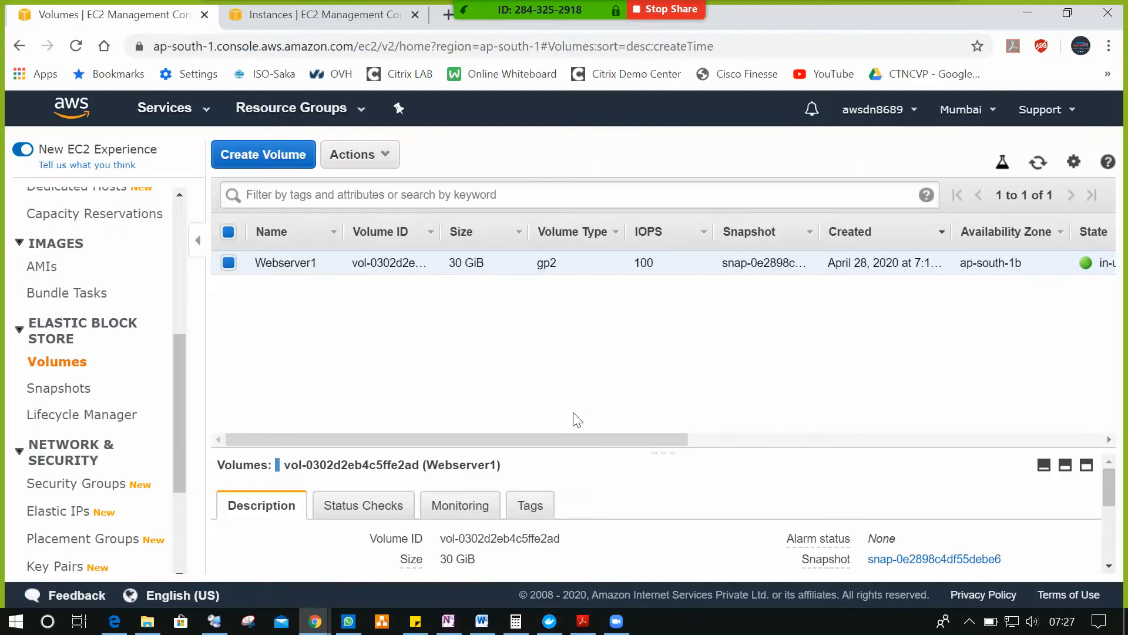
pyautogui.click(1038, 163)
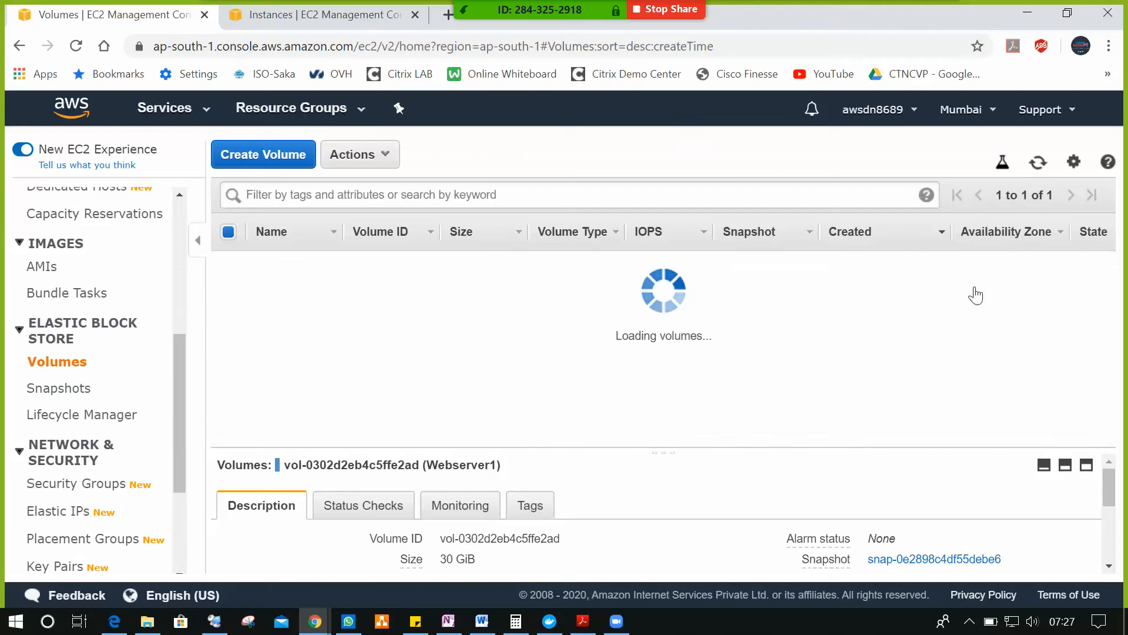
pyautogui.moveTo(613, 441); pyautogui.dragTo(571, 468)
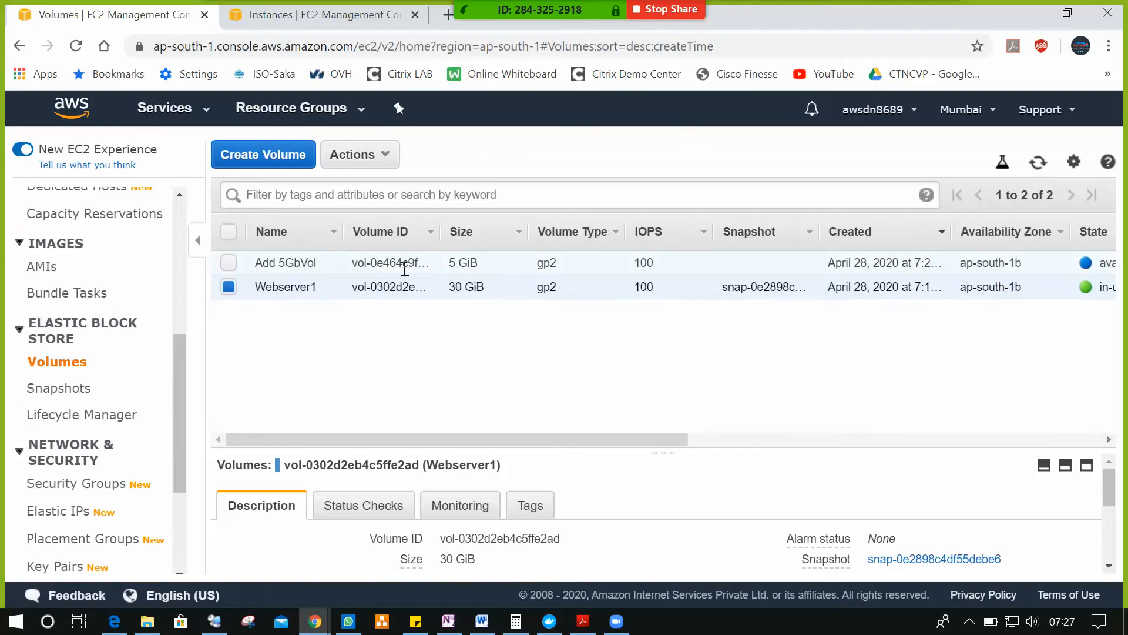
# - Attach the Add 5GbVol volume to the Webserver1 instance as device xvdf and refresh the volumes list
pyautogui.click(228, 263)
pyautogui.click(229, 287)
pyautogui.moveTo(529, 438); pyautogui.dragTo(670, 439)
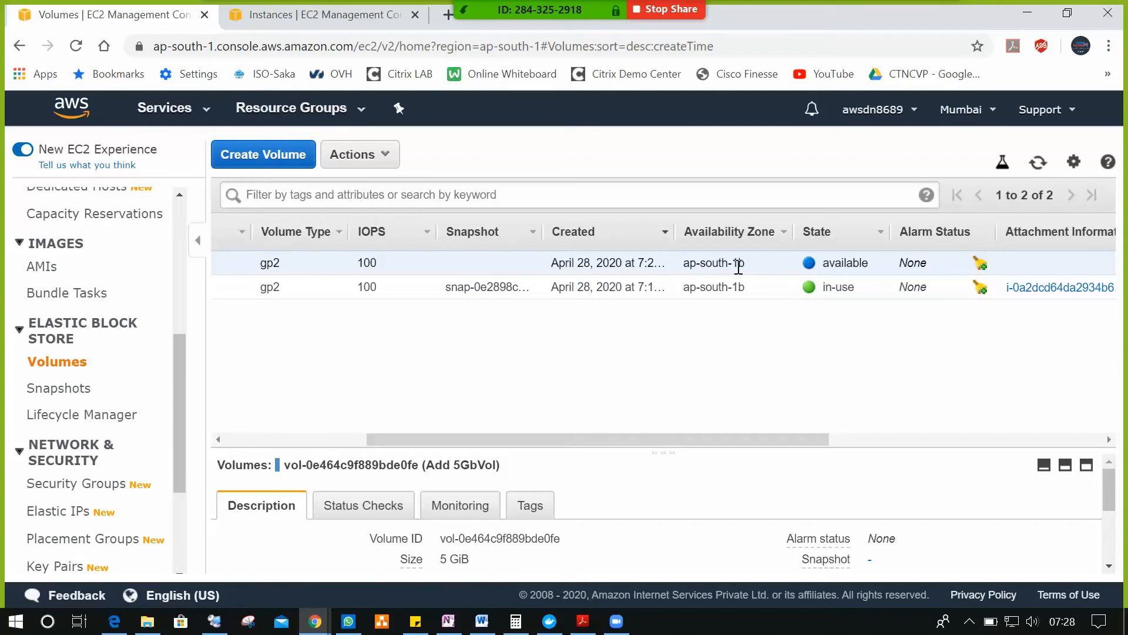
pyautogui.moveTo(752, 438); pyautogui.dragTo(450, 435)
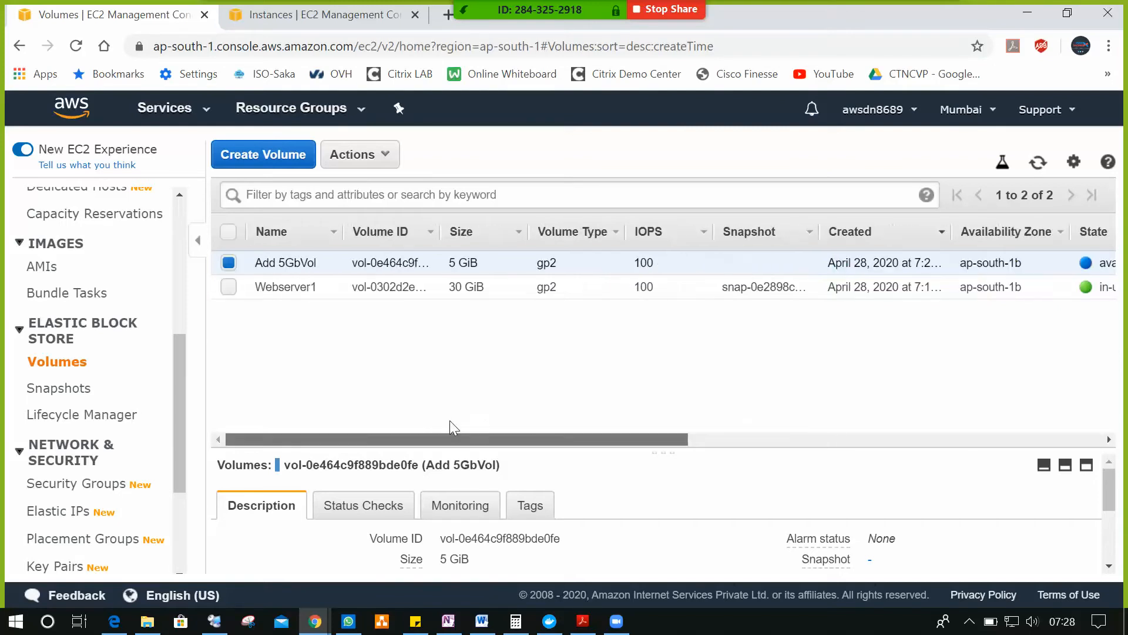
pyautogui.click(366, 156)
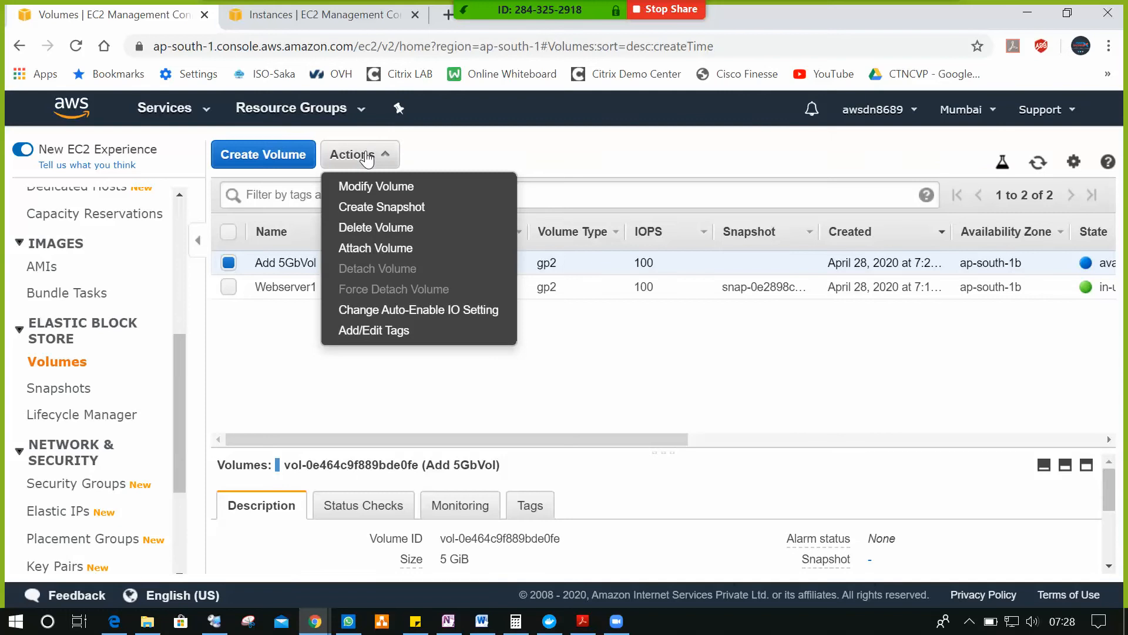
pyautogui.click(389, 249)
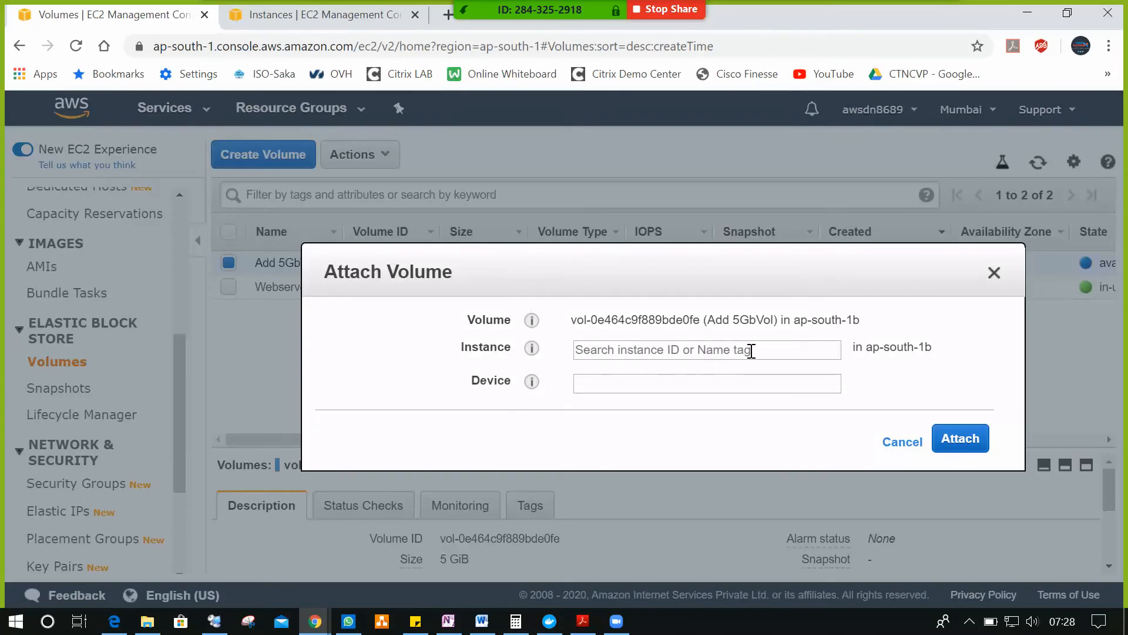
pyautogui.click(732, 349)
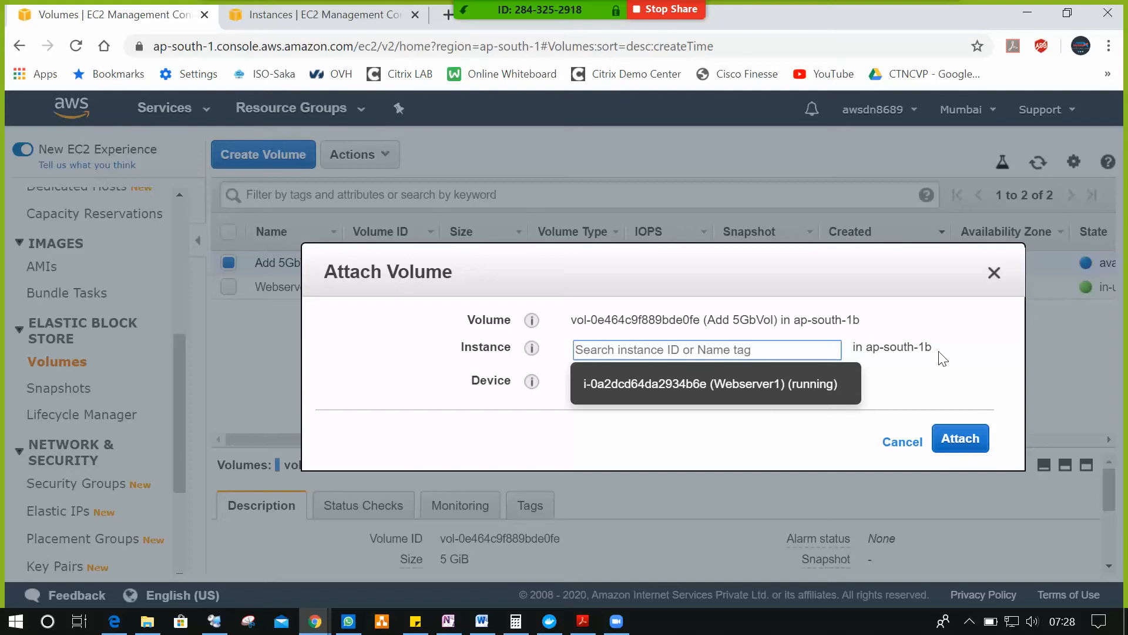
pyautogui.click(748, 390)
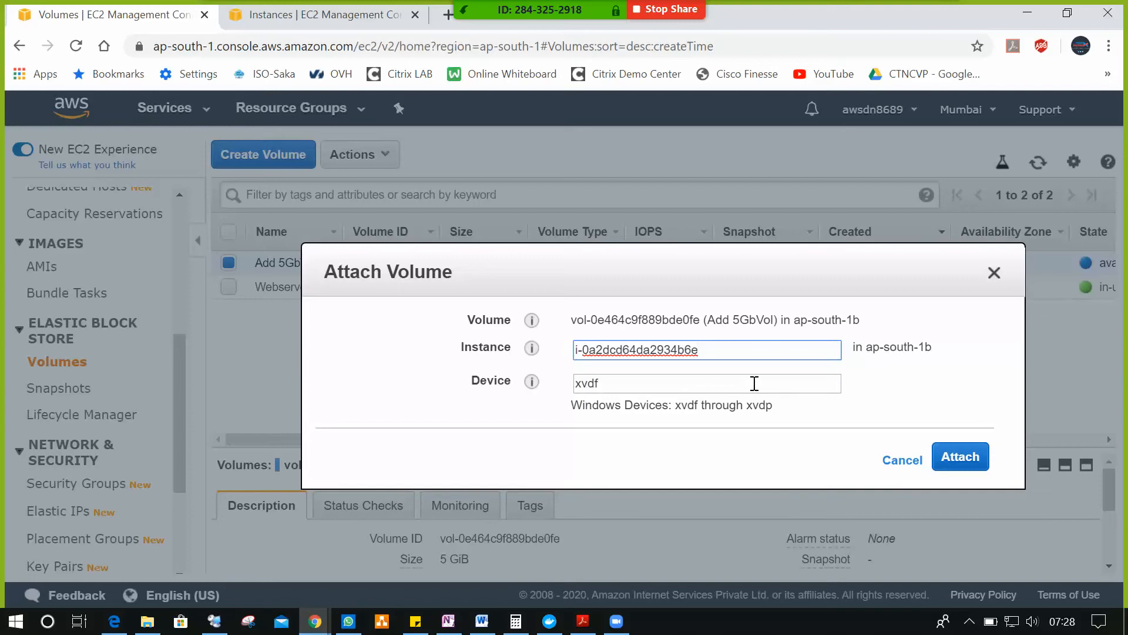
pyautogui.click(962, 463)
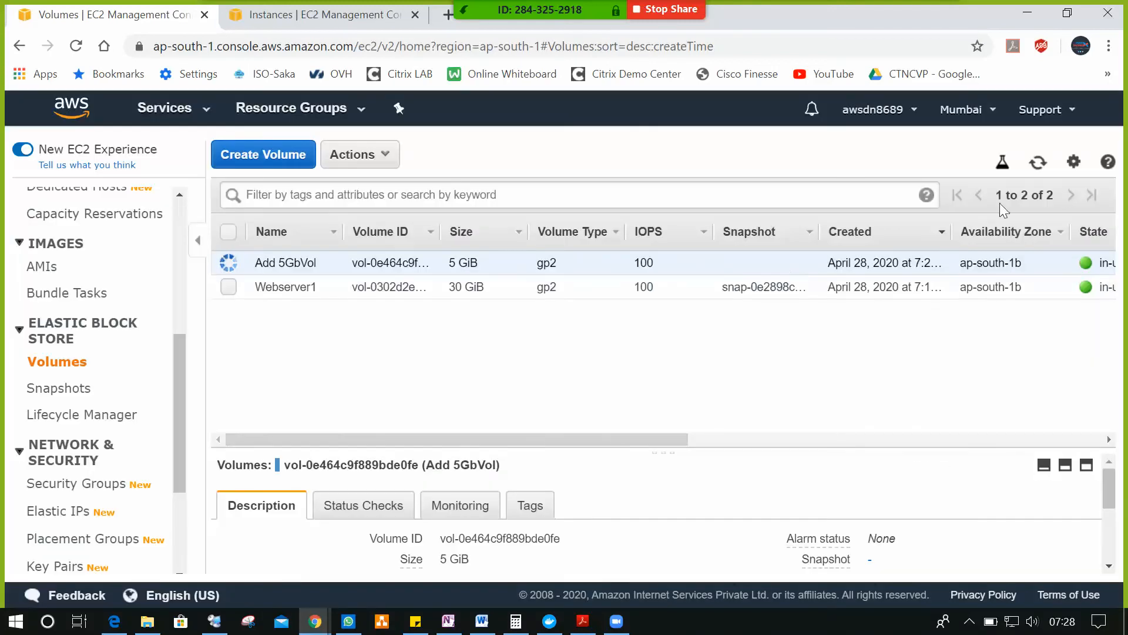
pyautogui.click(1037, 162)
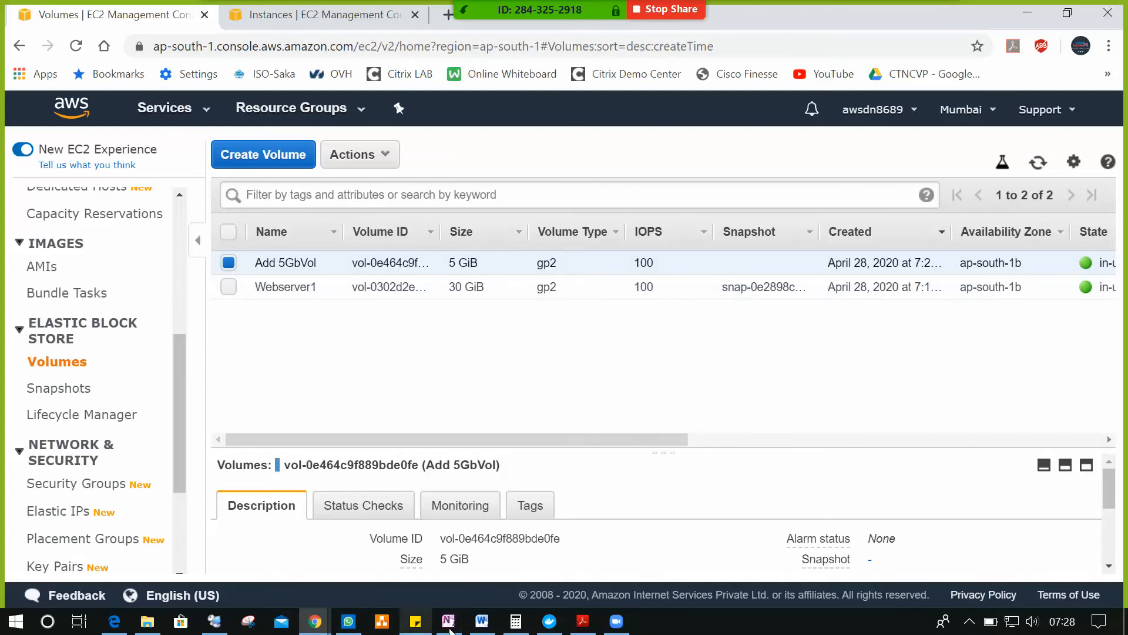
# - Switch to the Webserver1 session in Remote Desktop Connection Manager and open a Command Prompt with administrator rights
pyautogui.click(229, 623)
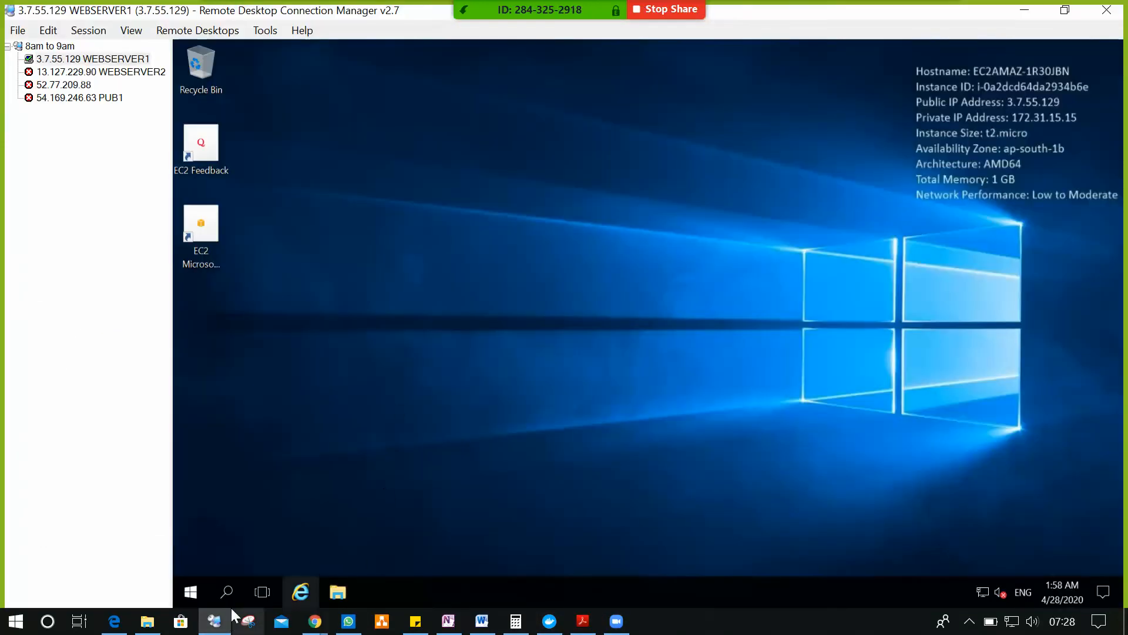
pyautogui.click(192, 592)
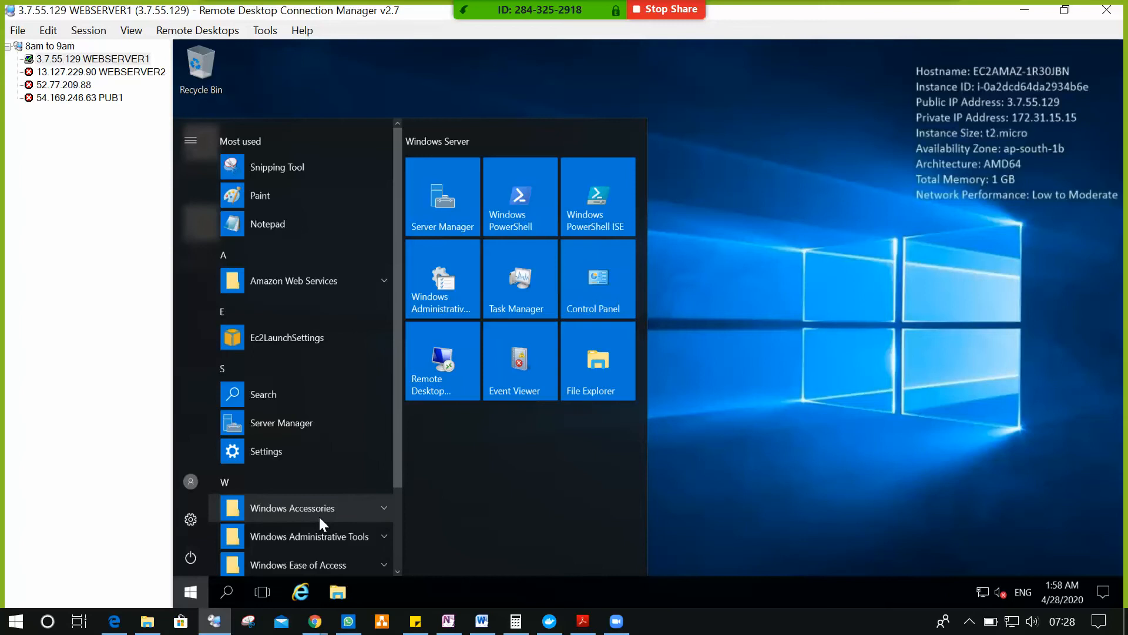
pyautogui.scroll(-3, 353, 312)
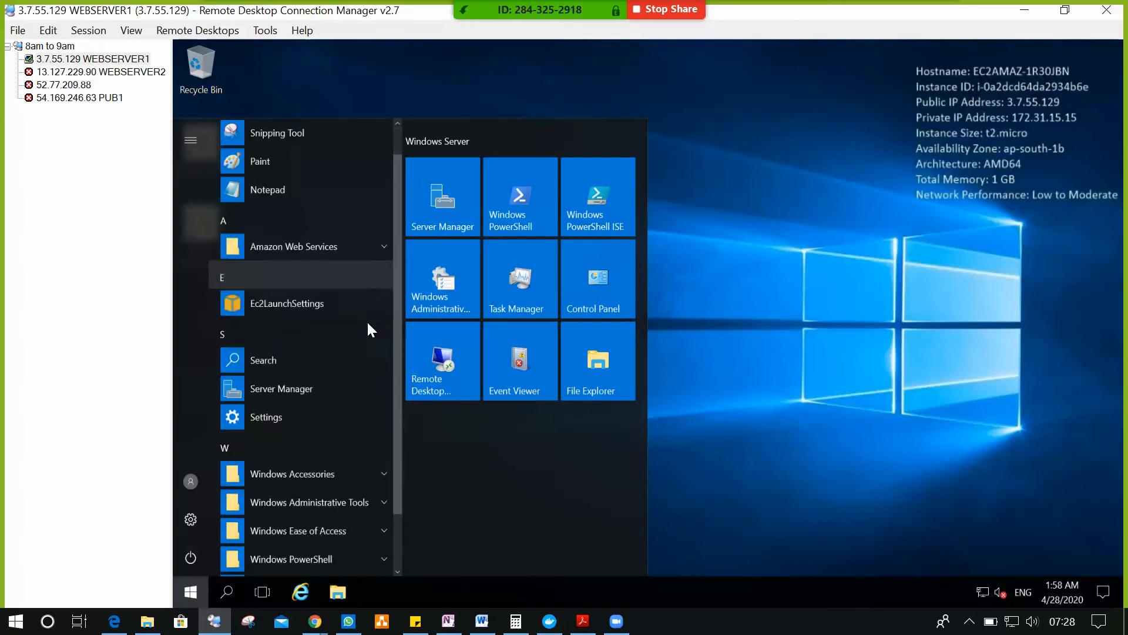
pyautogui.click(348, 408)
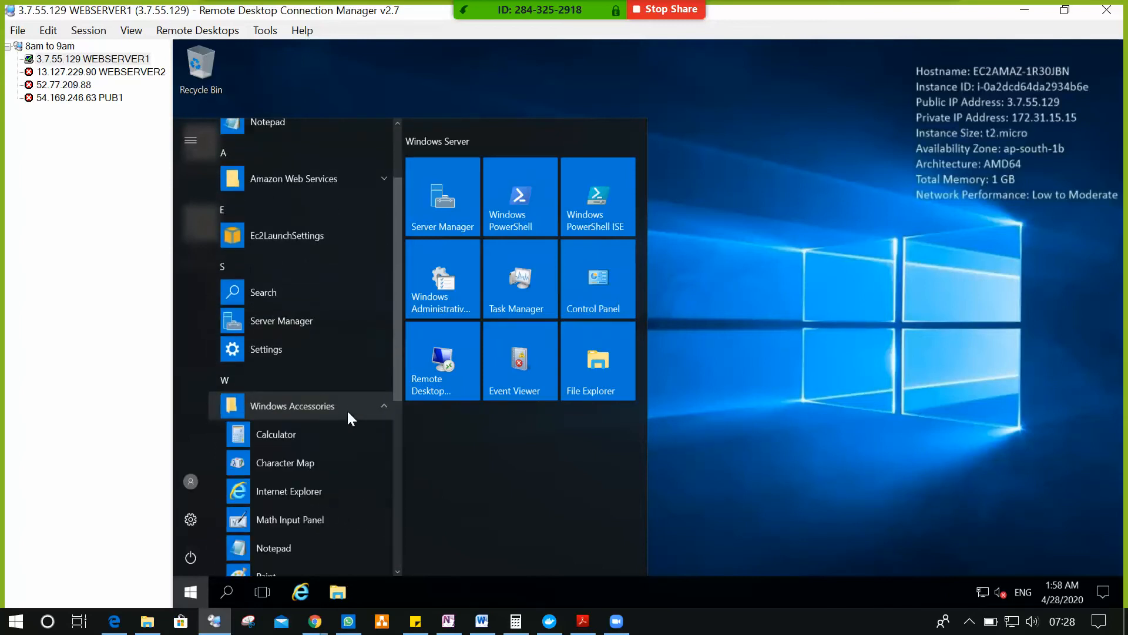
pyautogui.scroll(-6, 346, 447)
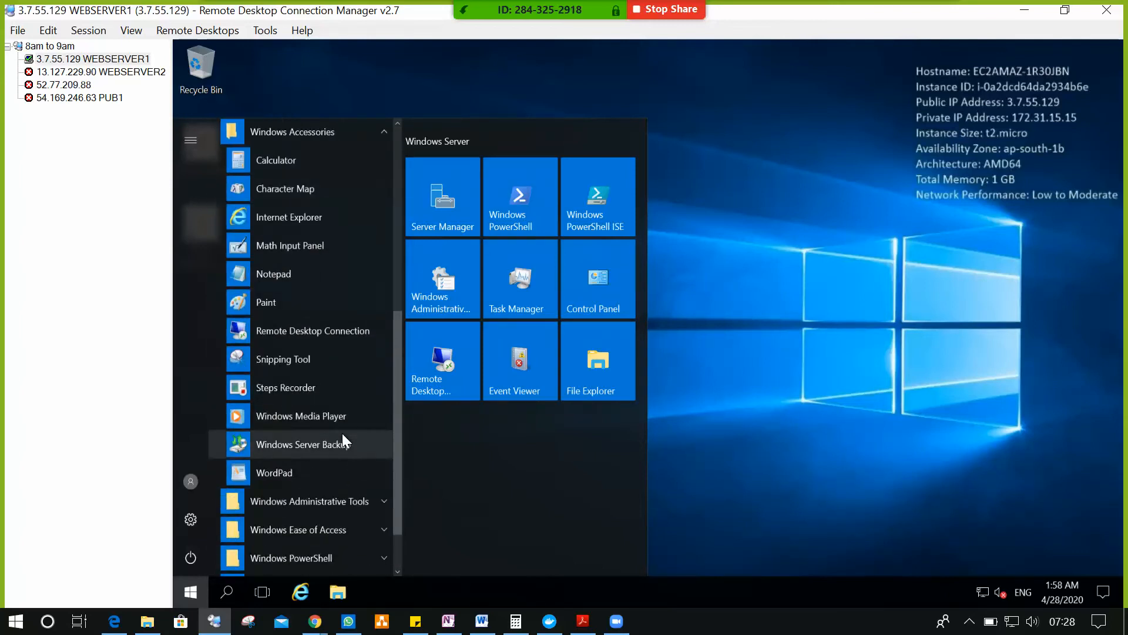
pyautogui.rightClick(196, 588)
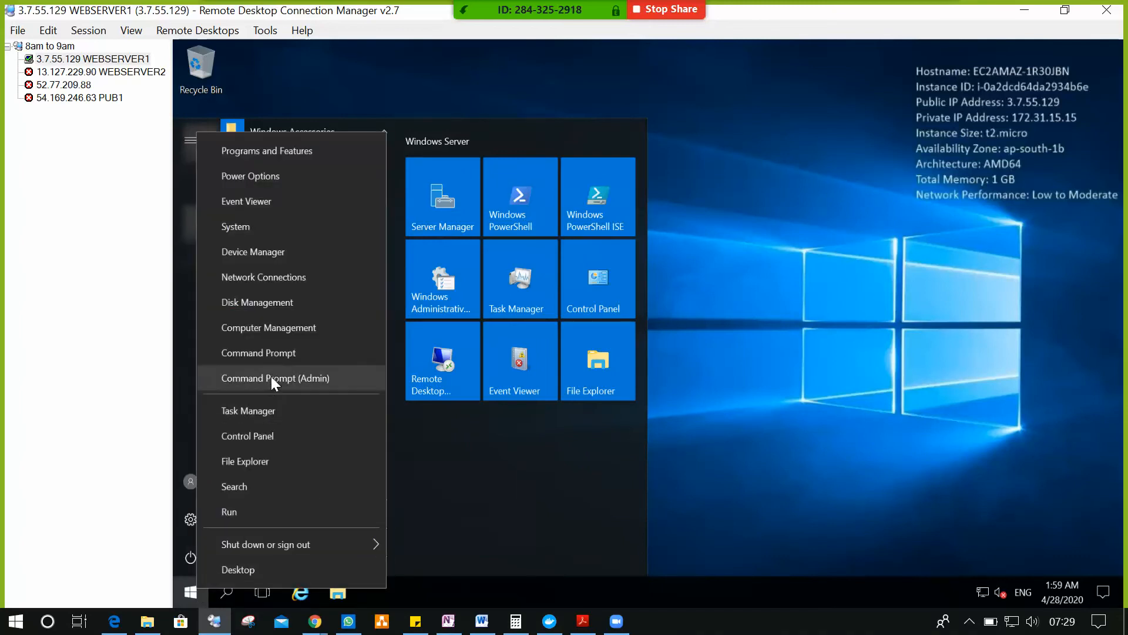
pyautogui.click(287, 386)
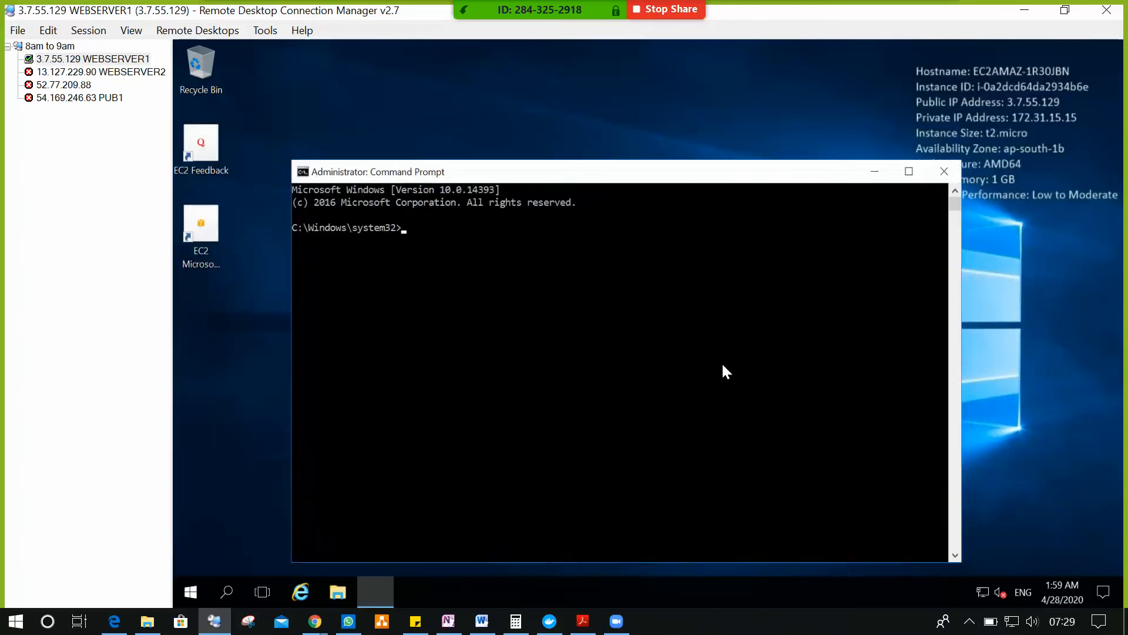
# - Launch Disk Management with the command diskmgmt.msc and maximize its window
pyautogui.click(683, 305)
pyautogui.write('diskmgmt.msc')
pyautogui.press('Return')
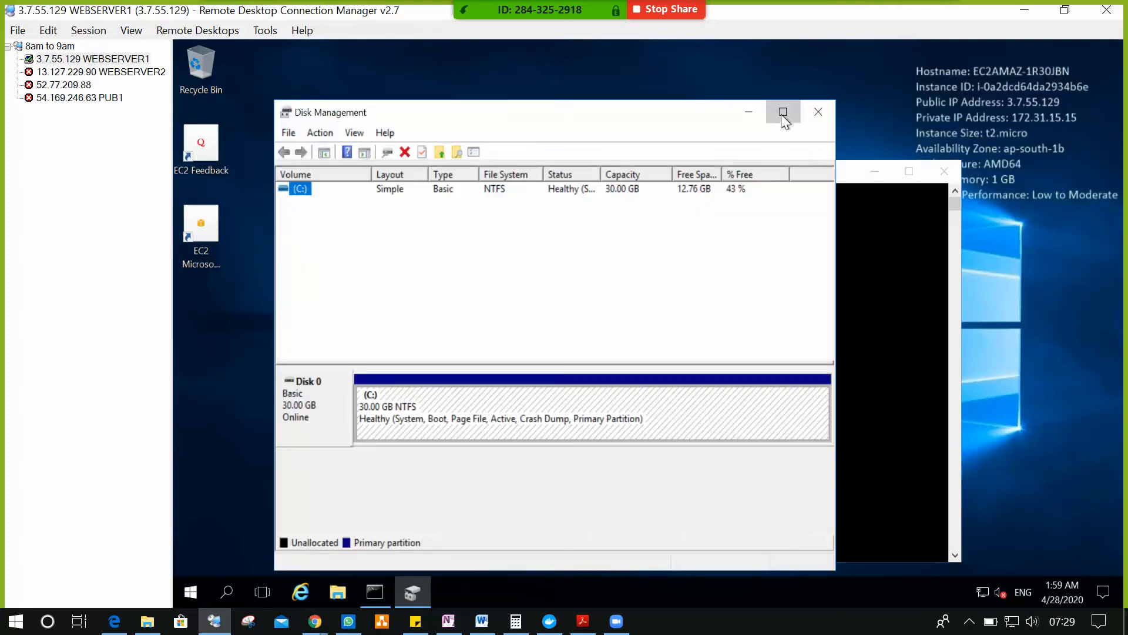
pyautogui.click(781, 114)
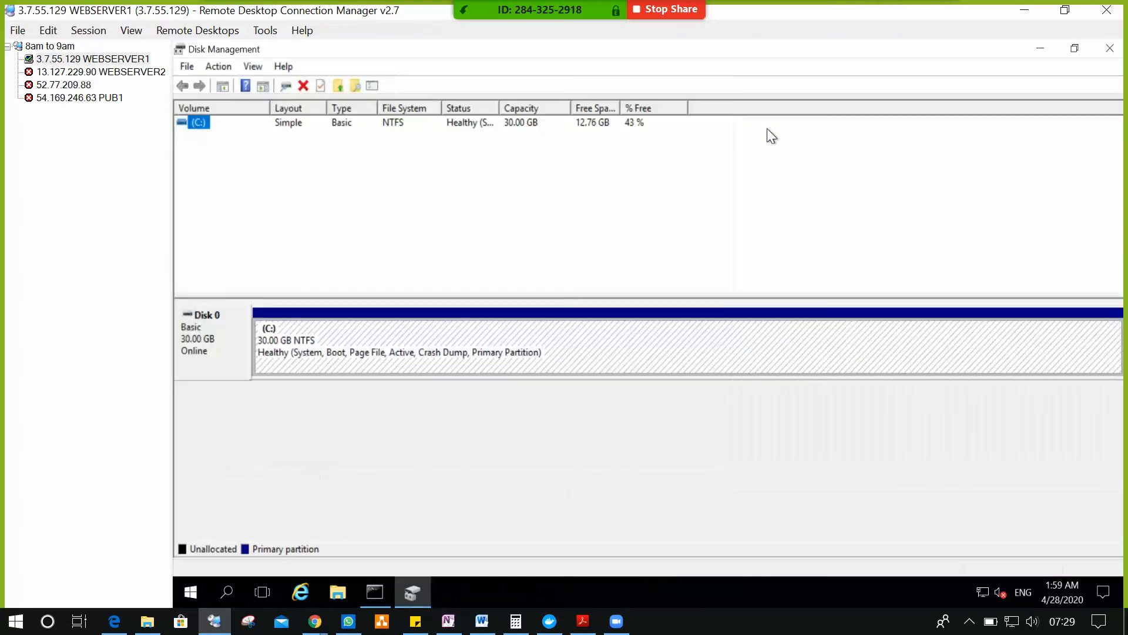
# - Refresh Disk Management, rescan the disks for the newly attached volume, and refresh once more
pyautogui.click(218, 67)
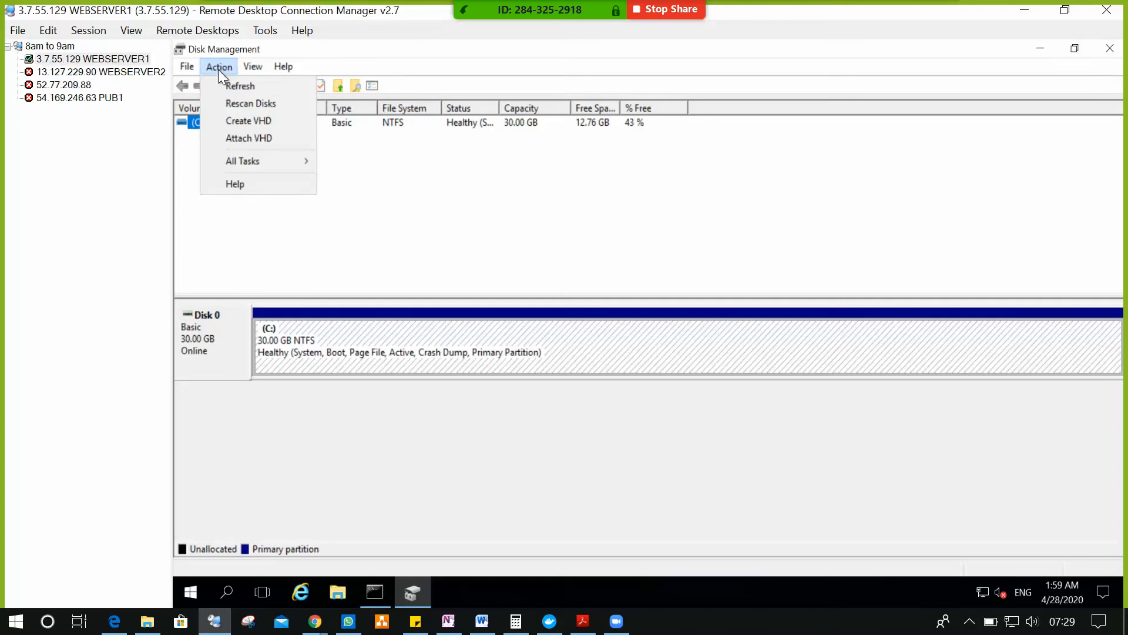
pyautogui.click(241, 83)
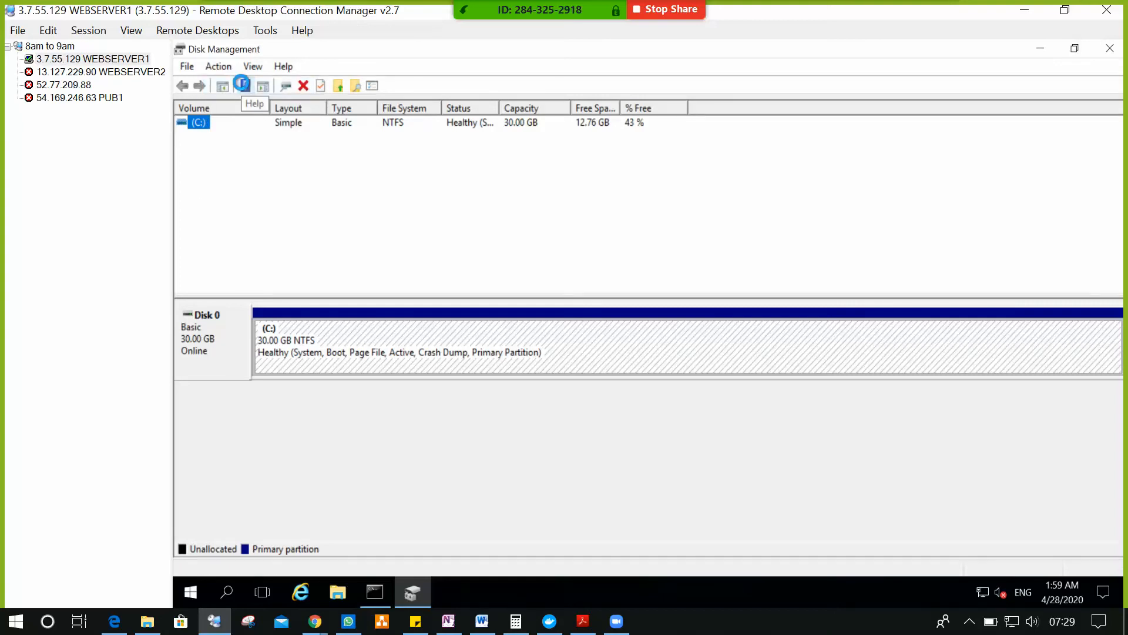
pyautogui.click(221, 65)
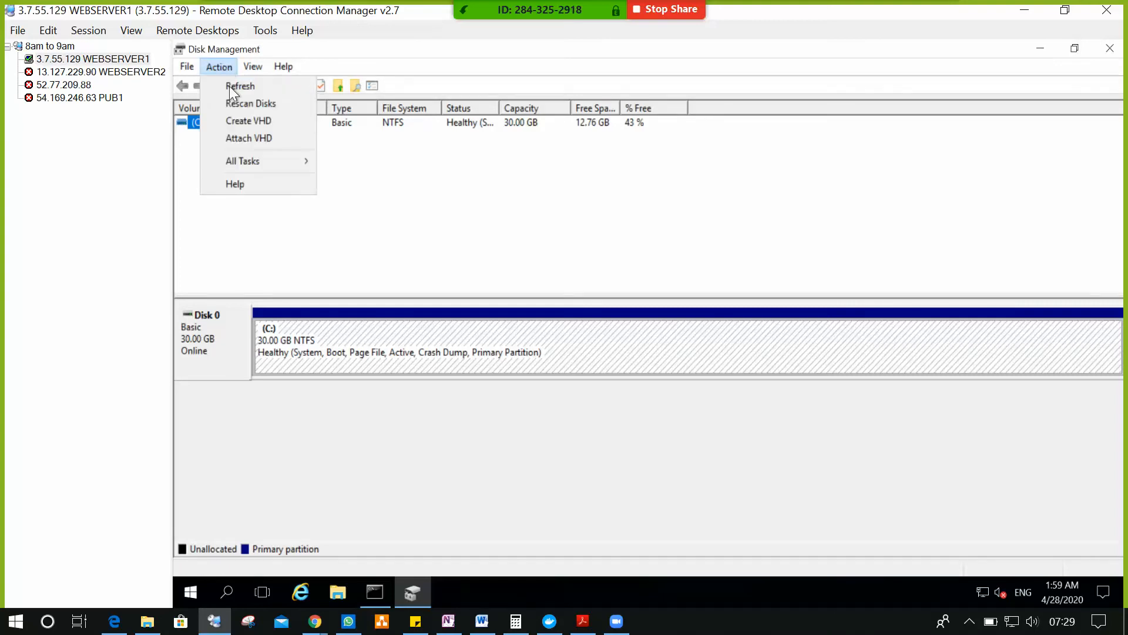
pyautogui.click(253, 105)
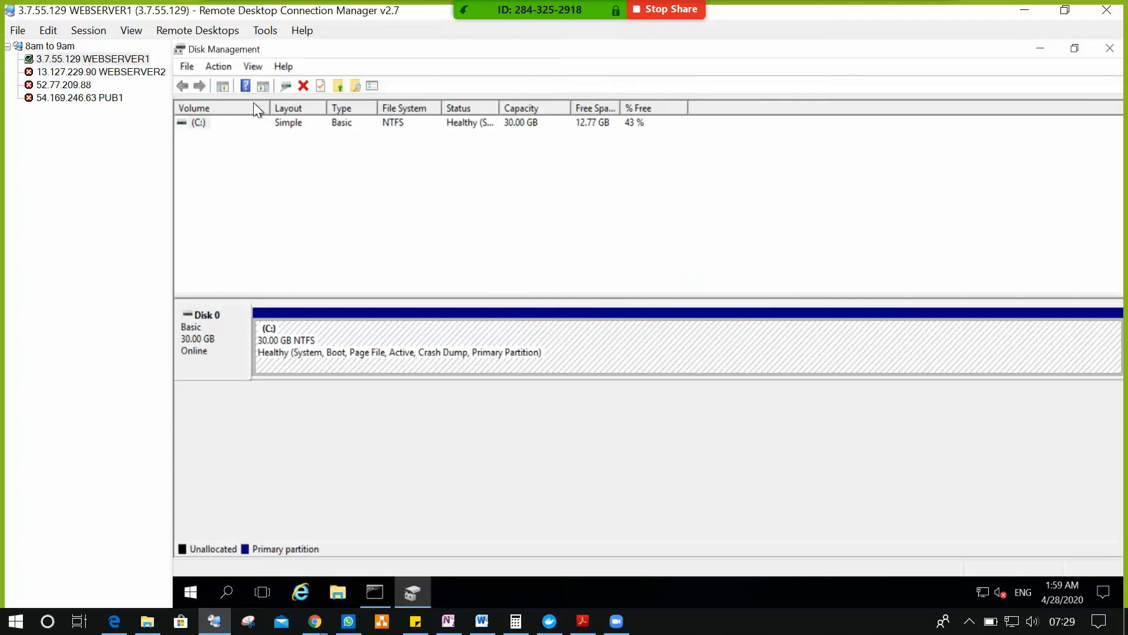
pyautogui.click(221, 66)
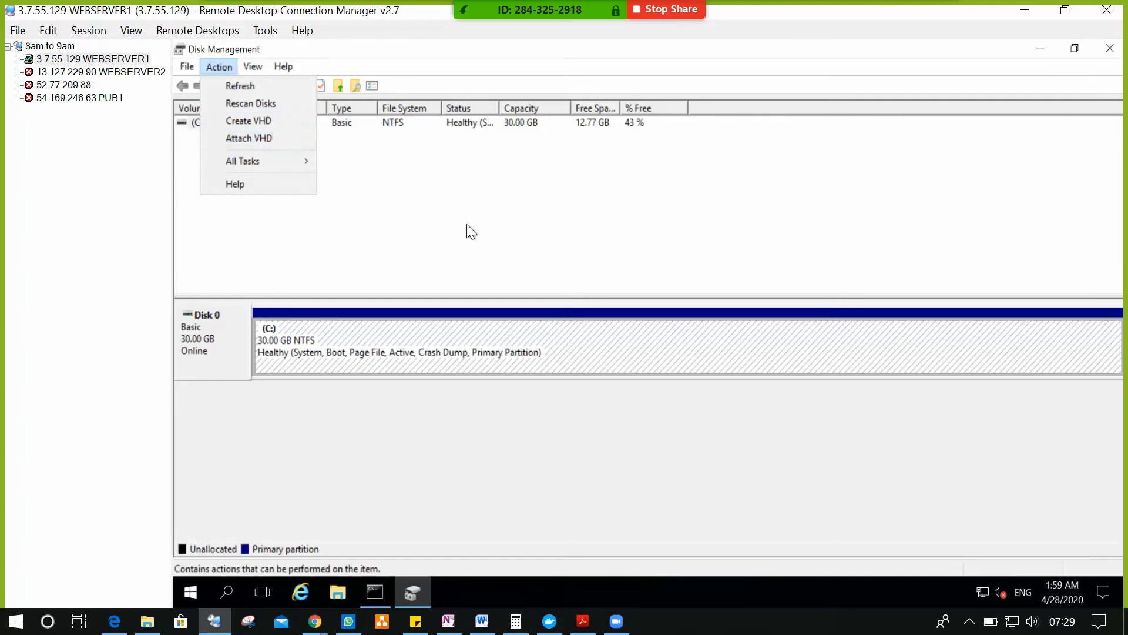
pyautogui.click(257, 87)
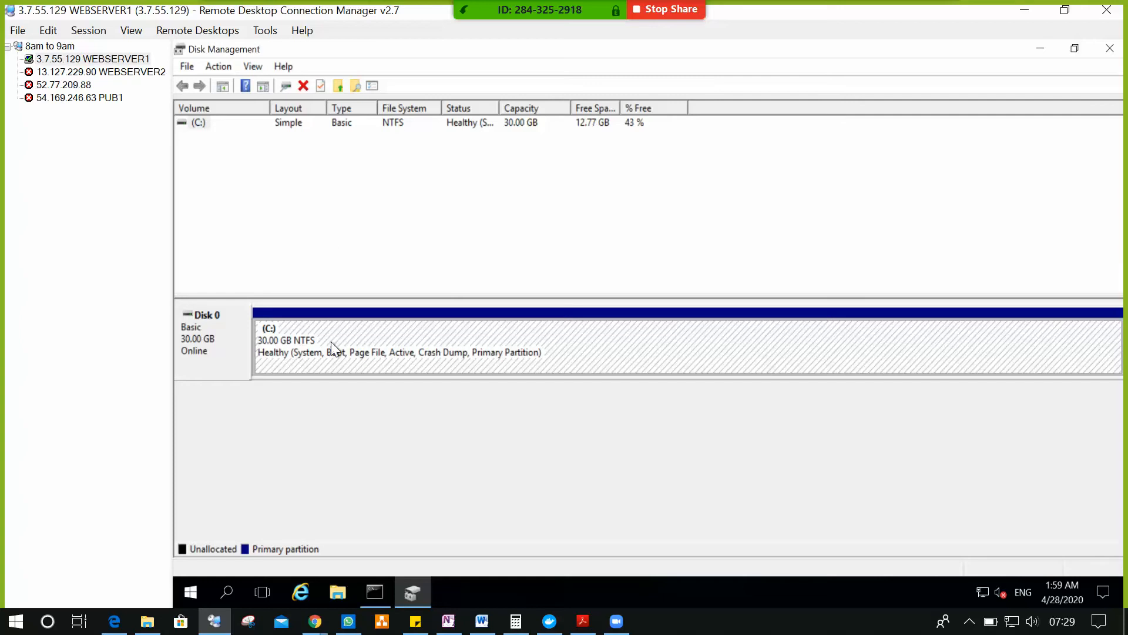
# - Restart the Webserver1 server with the reason Other (Unplanned)
pyautogui.click(191, 593)
pyautogui.click(190, 557)
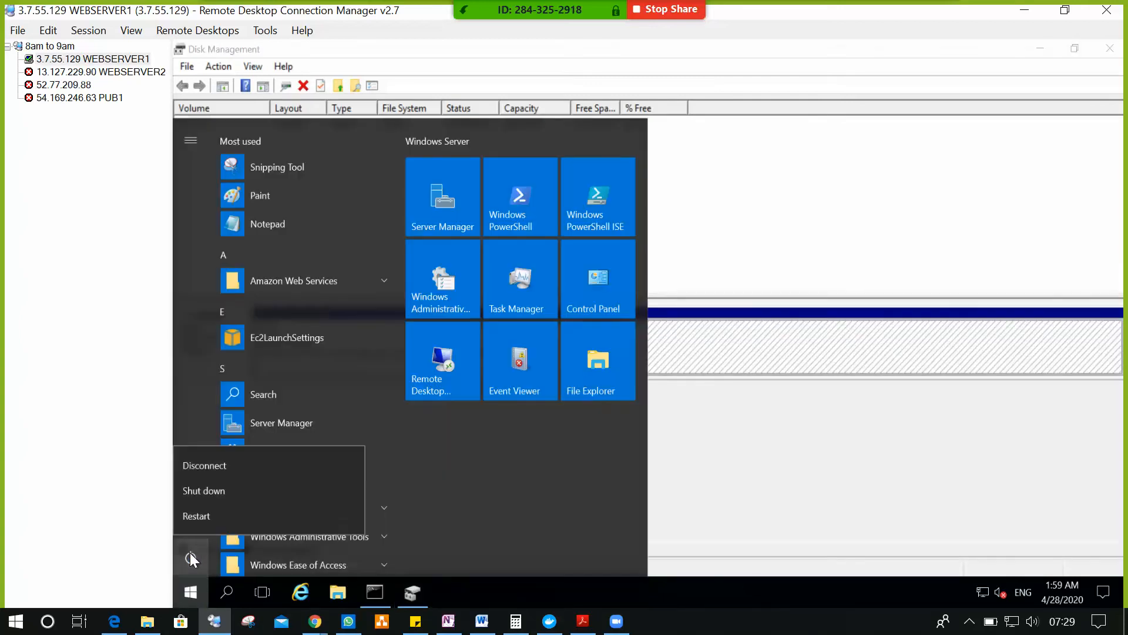
pyautogui.click(223, 511)
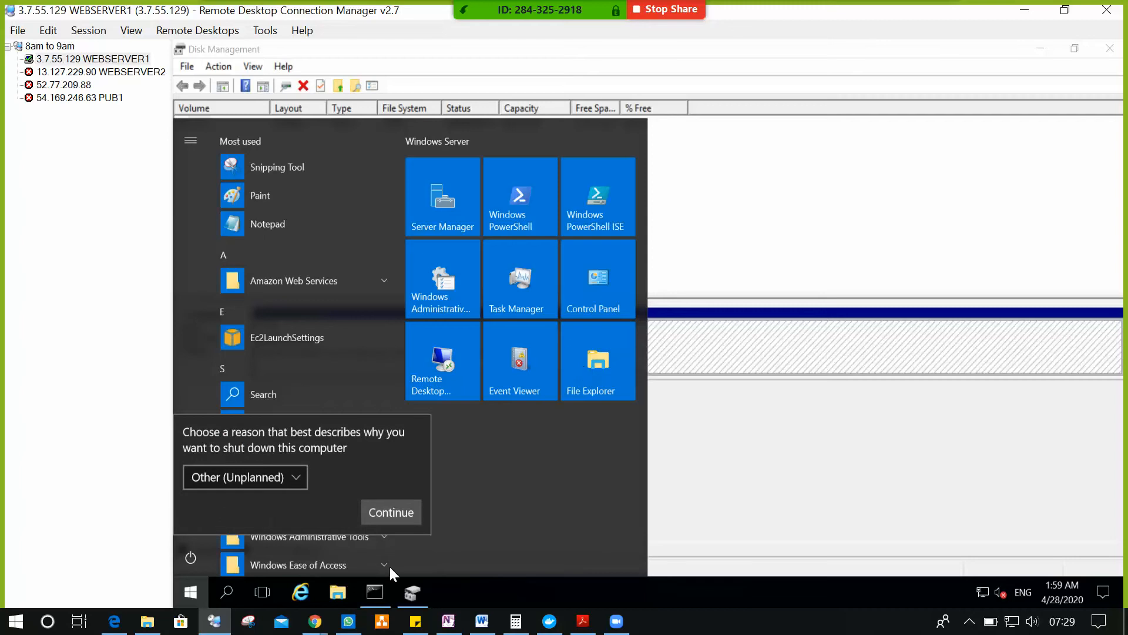
pyautogui.click(382, 513)
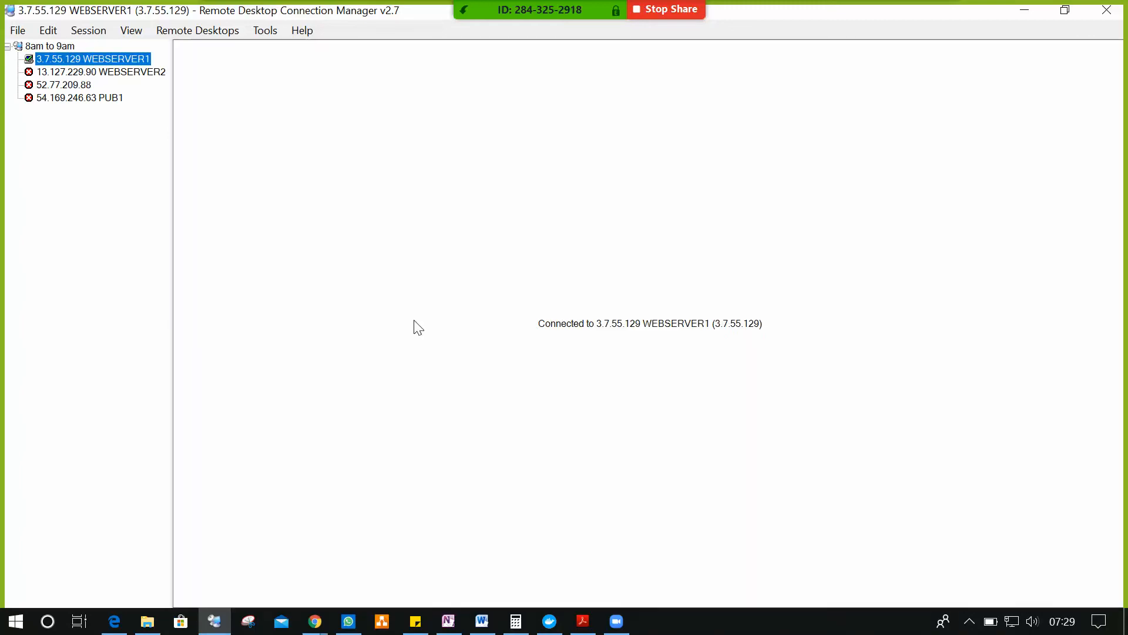
# - Reconnect to the restarted WEBSERVER1 entry in the 8am to 9am group
pyautogui.rightClick(135, 57)
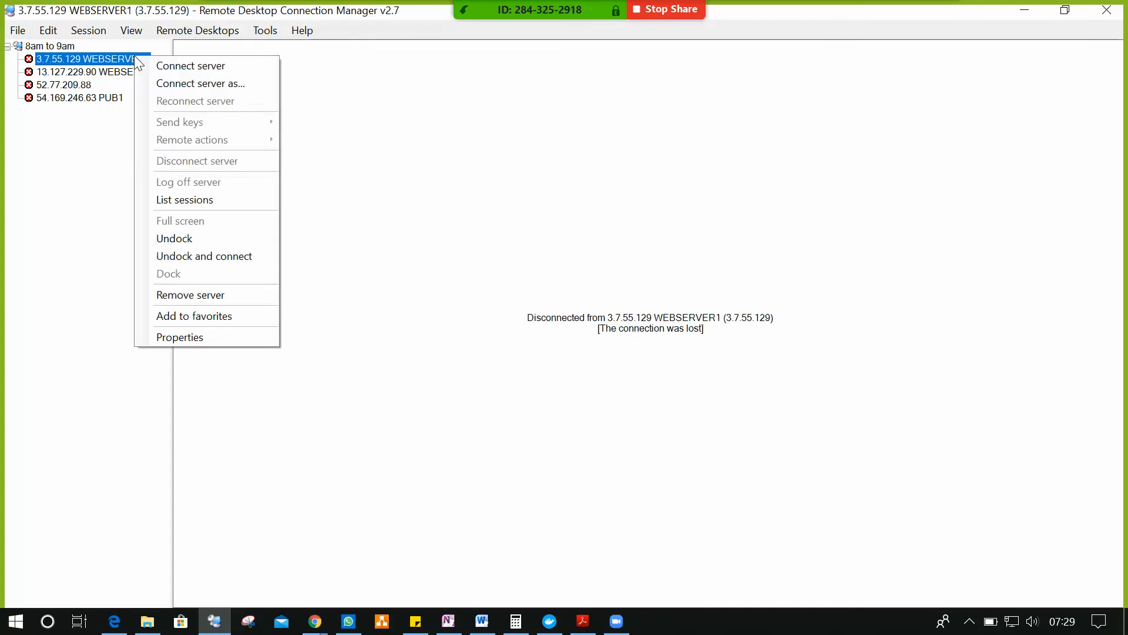
pyautogui.click(246, 84)
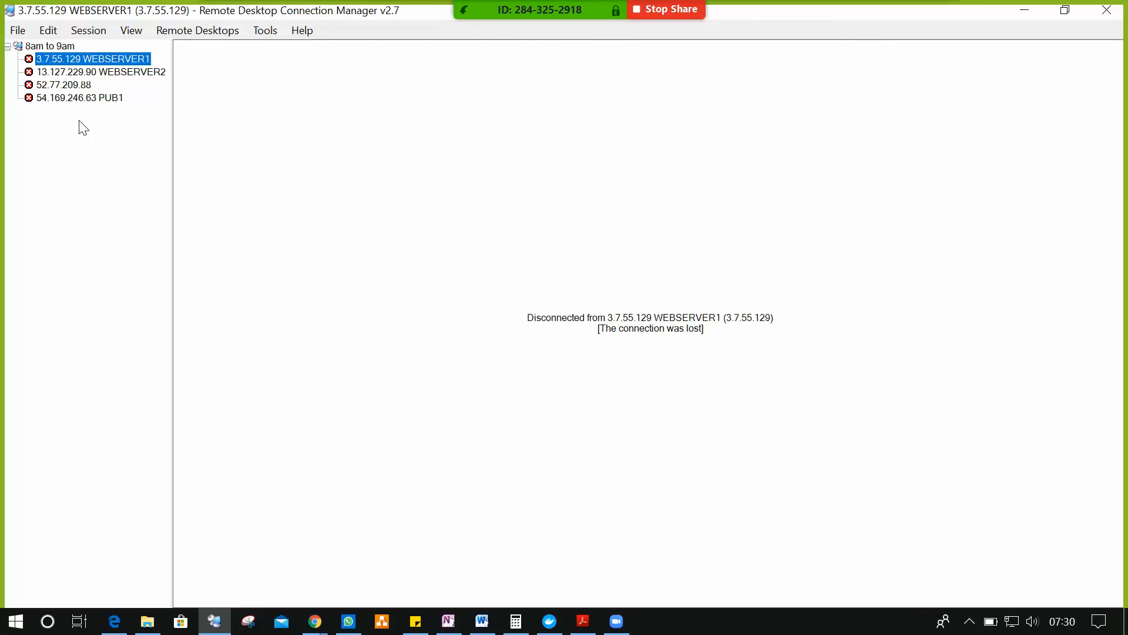
pyautogui.rightClick(130, 65)
pyautogui.click(234, 69)
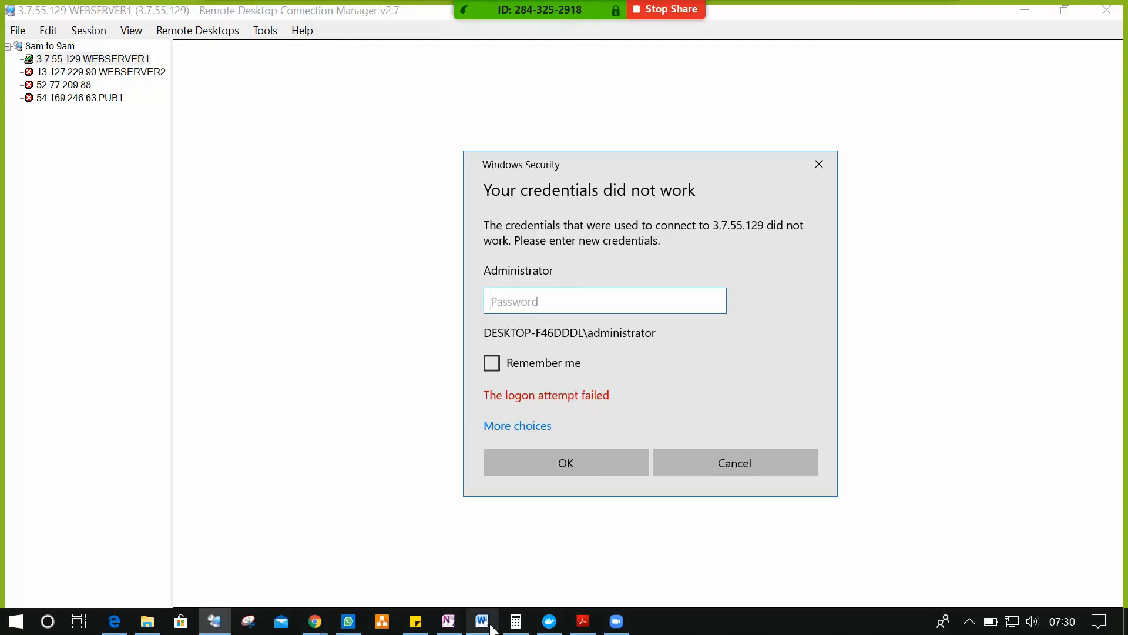
# - Switch to OneNote and copy the administrator password stored on the EBS page
pyautogui.click(448, 621)
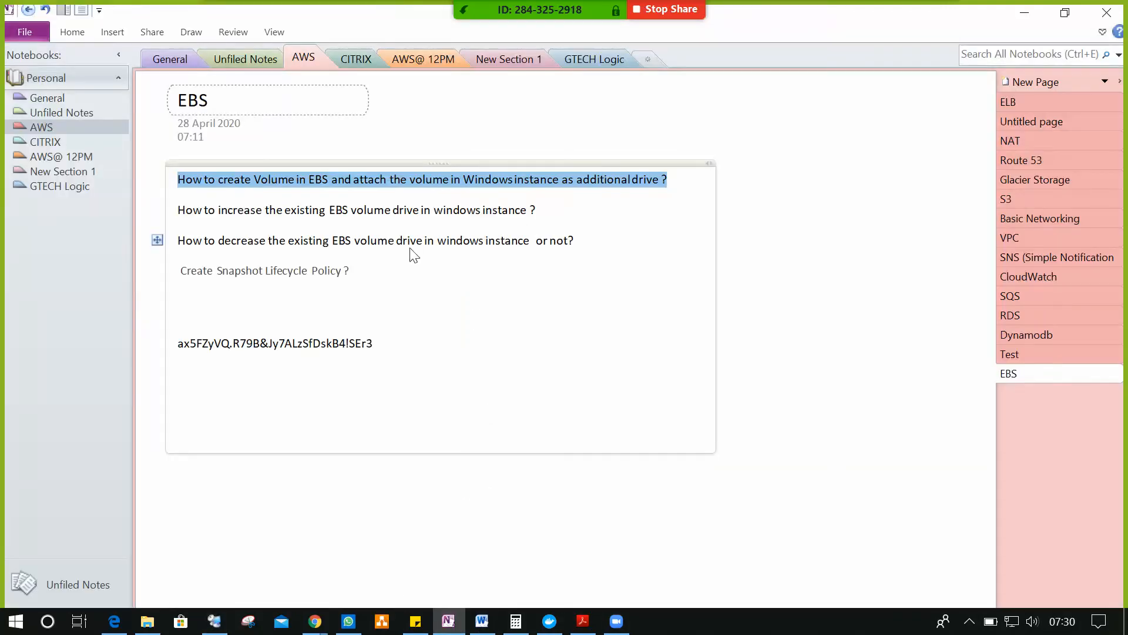
pyautogui.doubleClick(356, 344)
pyautogui.moveTo(382, 345); pyautogui.dragTo(176, 345)
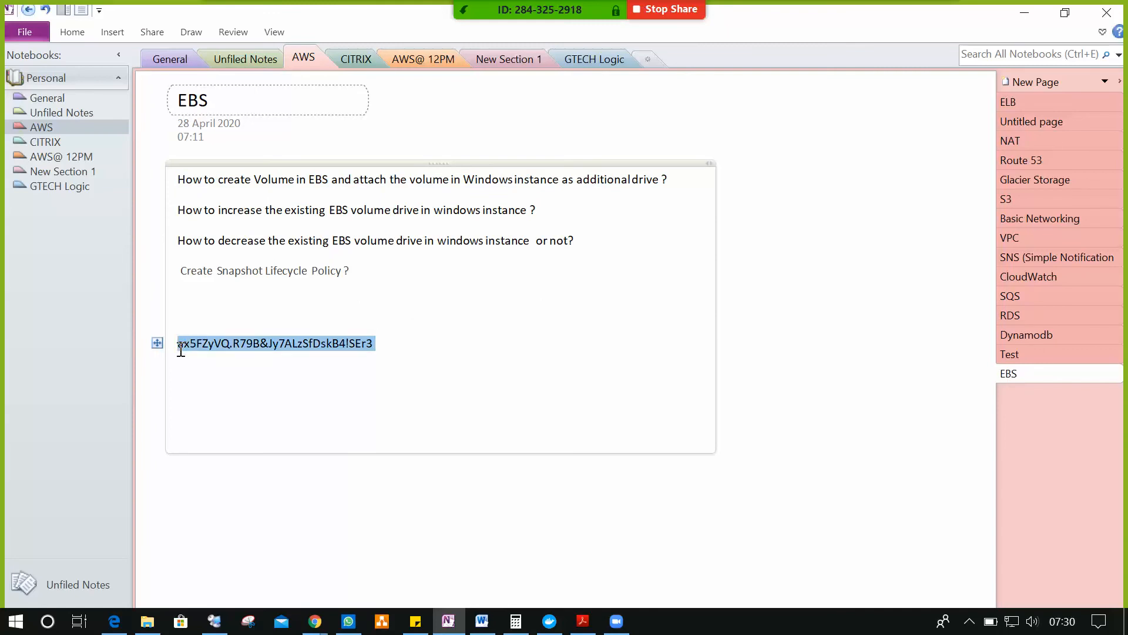
pyautogui.click(374, 344)
pyautogui.moveTo(366, 345); pyautogui.dragTo(253, 345)
pyautogui.moveTo(181, 349); pyautogui.dragTo(376, 345)
pyautogui.hotkey('ctrl', 'c')
# - Return to the Windows Security prompt, paste the administrator password, enable Remember me and submit the credentials
pyautogui.hotkey('alt', 'Tab')
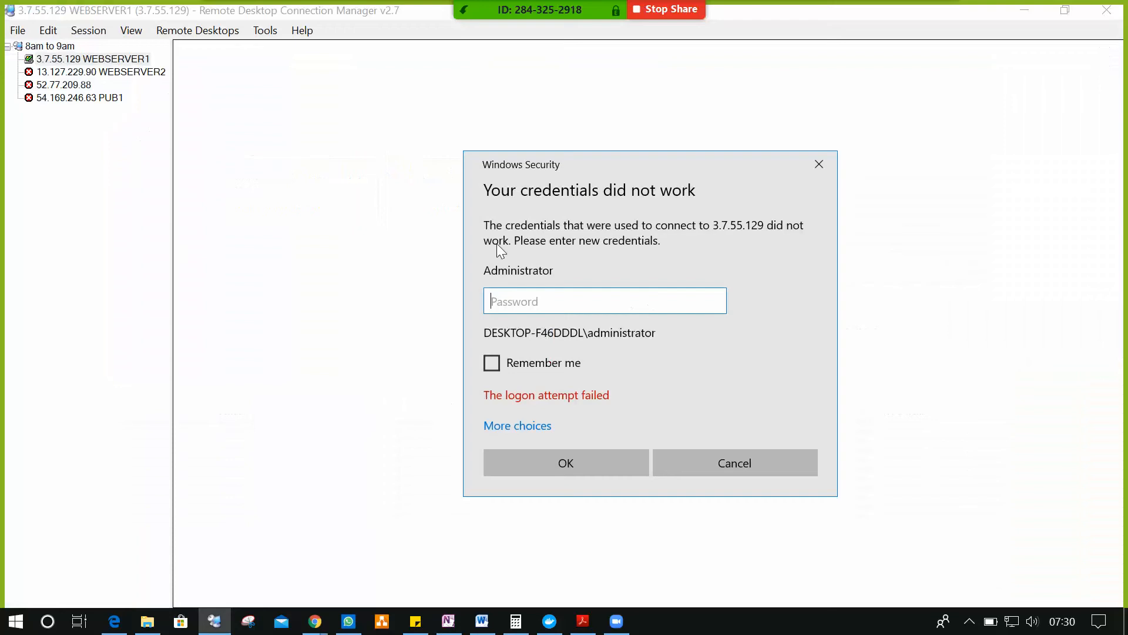
pyautogui.hotkey('ctrl', 'v')
pyautogui.click(491, 361)
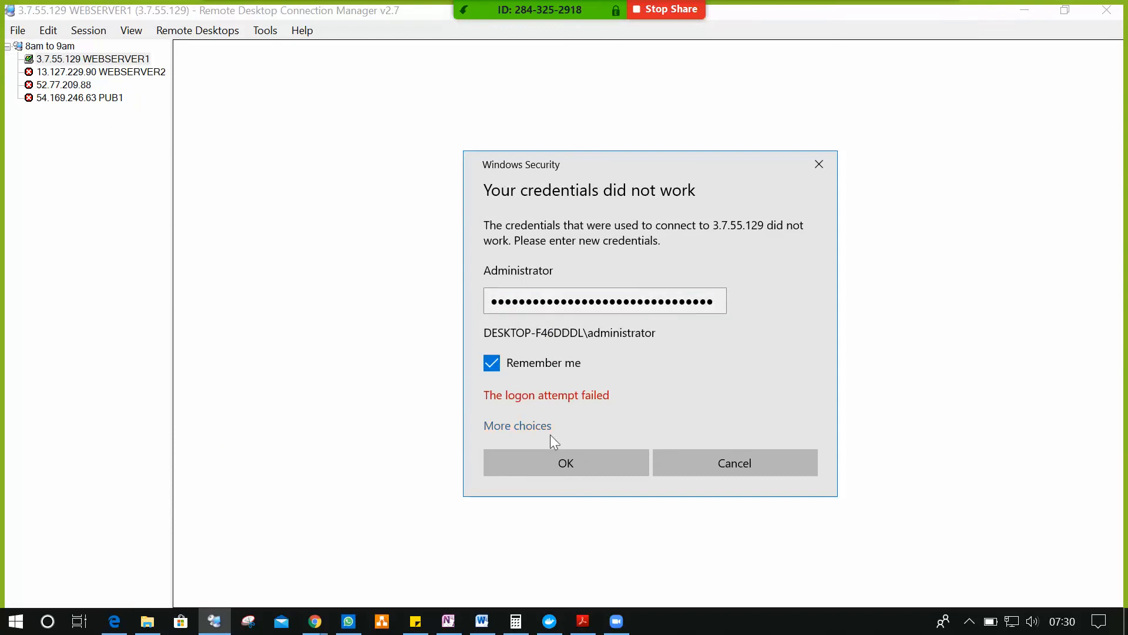
pyautogui.click(589, 462)
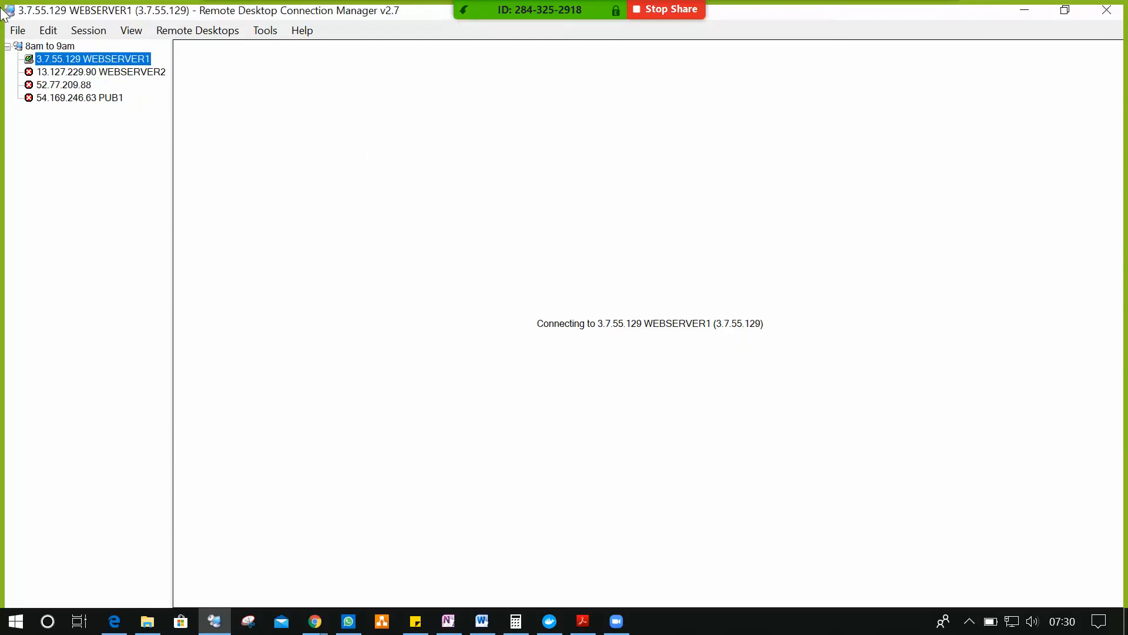
# - Minimize the remote session window, switch to the AWS Volumes page in Chrome and refresh the volumes list
pyautogui.click(23, 30)
pyautogui.click(57, 122)
pyautogui.click(1025, 17)
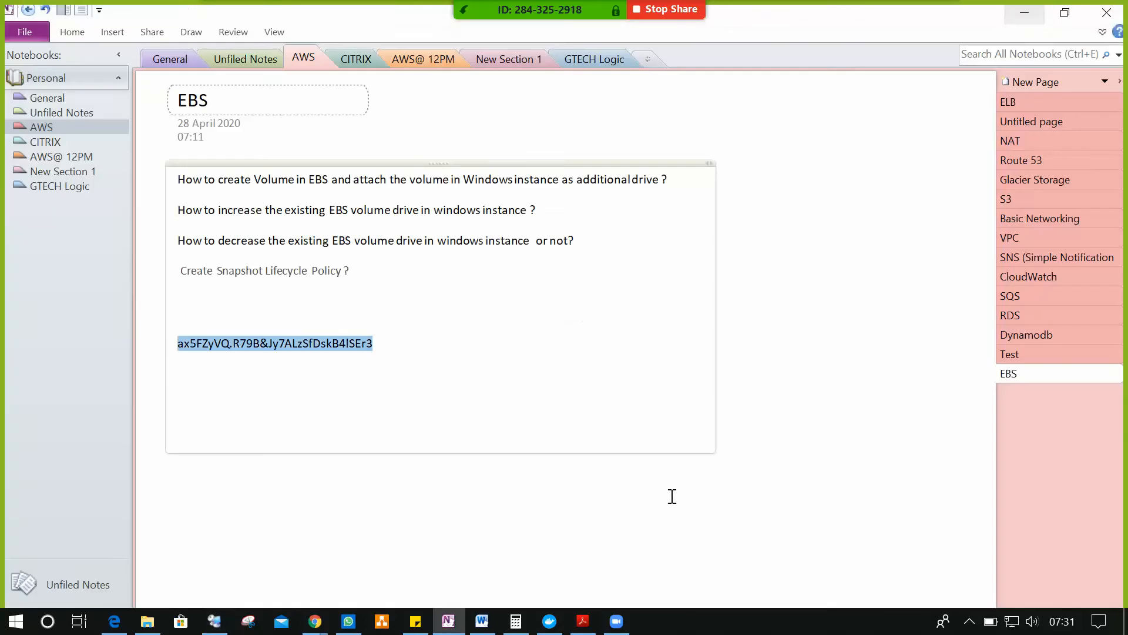
pyautogui.moveTo(313, 624)
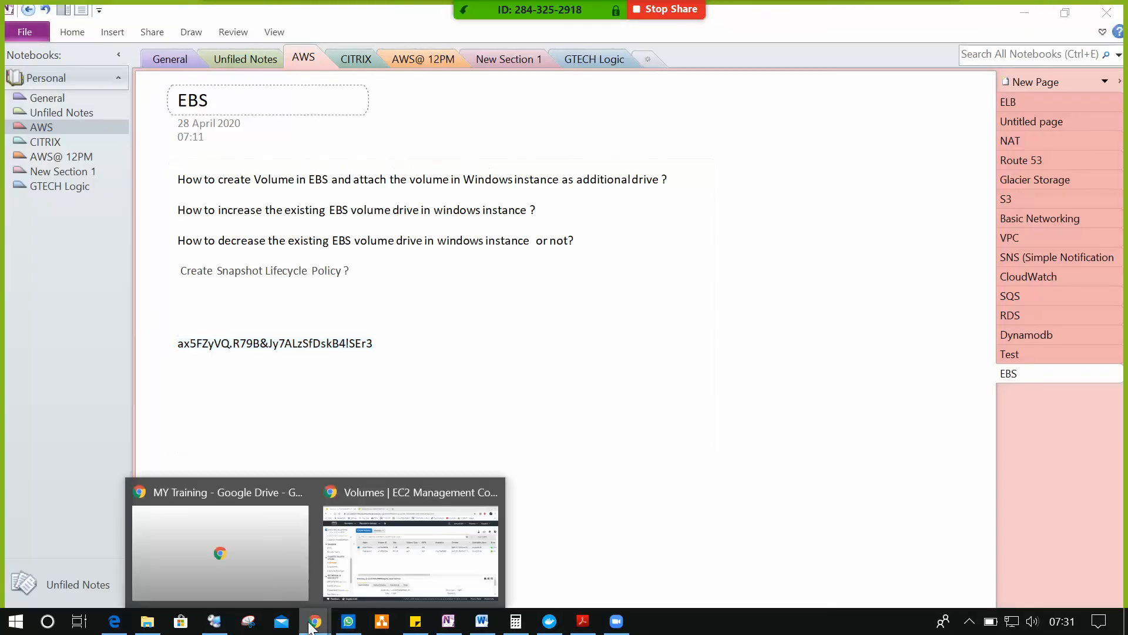
pyautogui.click(404, 558)
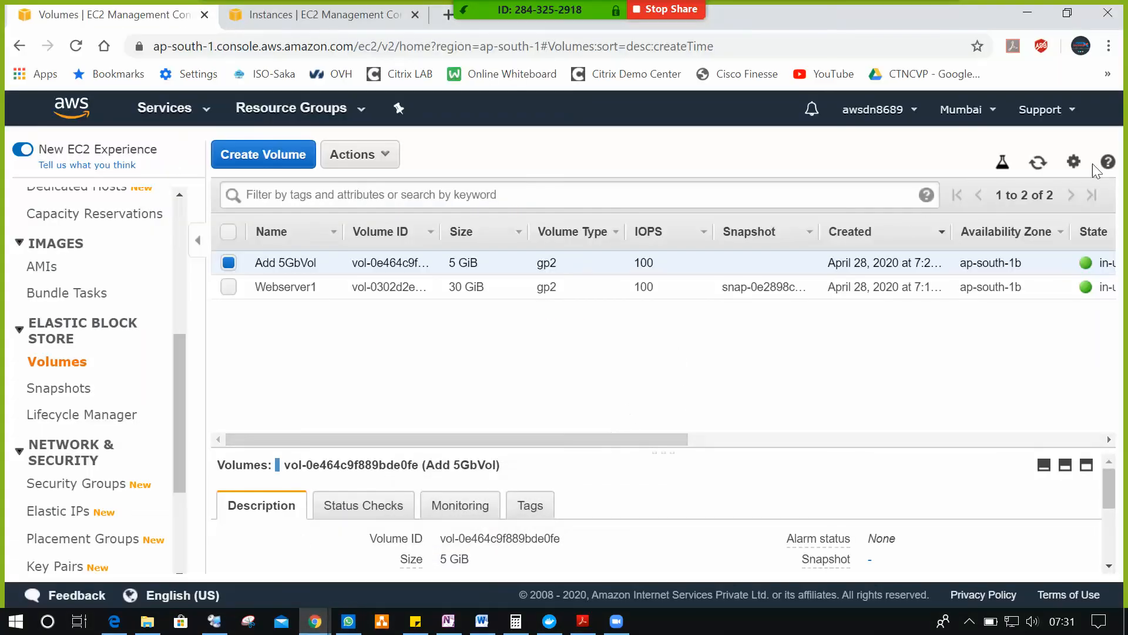
pyautogui.click(1039, 164)
pyautogui.moveTo(605, 442); pyautogui.dragTo(527, 477)
# - Return to the Webserver1 session in Remote Desktop Connection Manager and refresh its desktop
pyautogui.hotkey('alt', 'Tab')
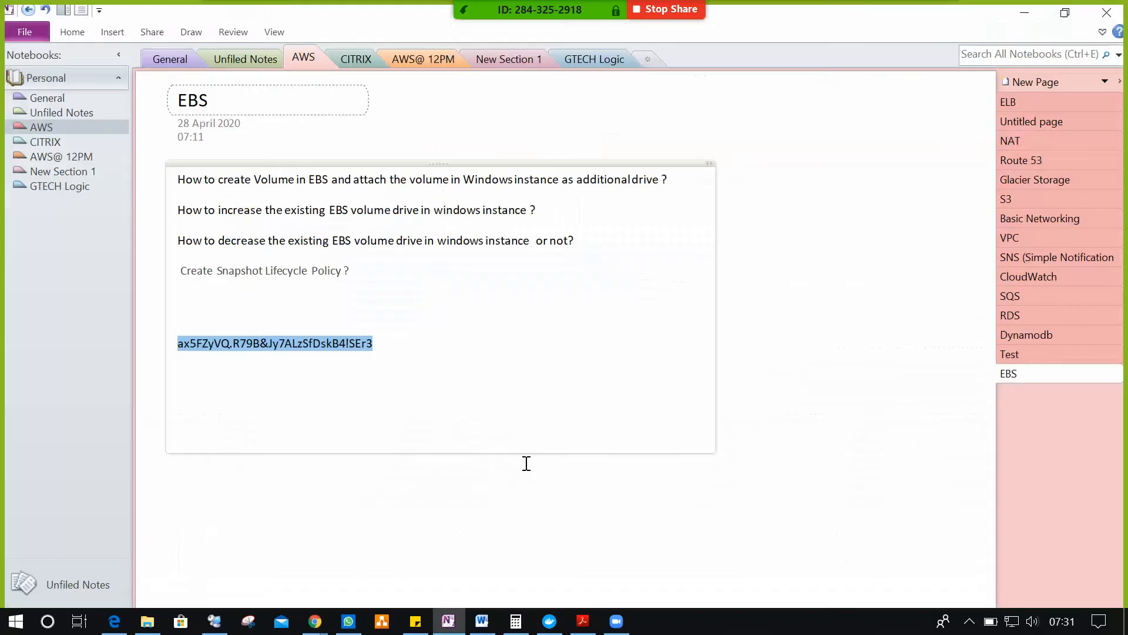
pyautogui.click(214, 624)
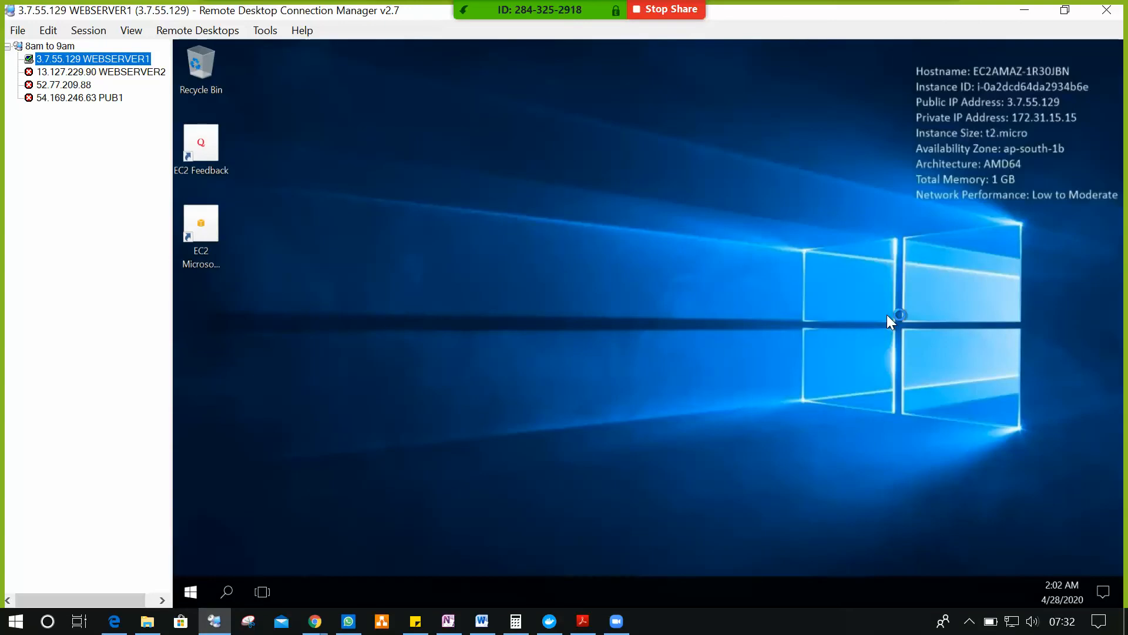
pyautogui.rightClick(655, 265)
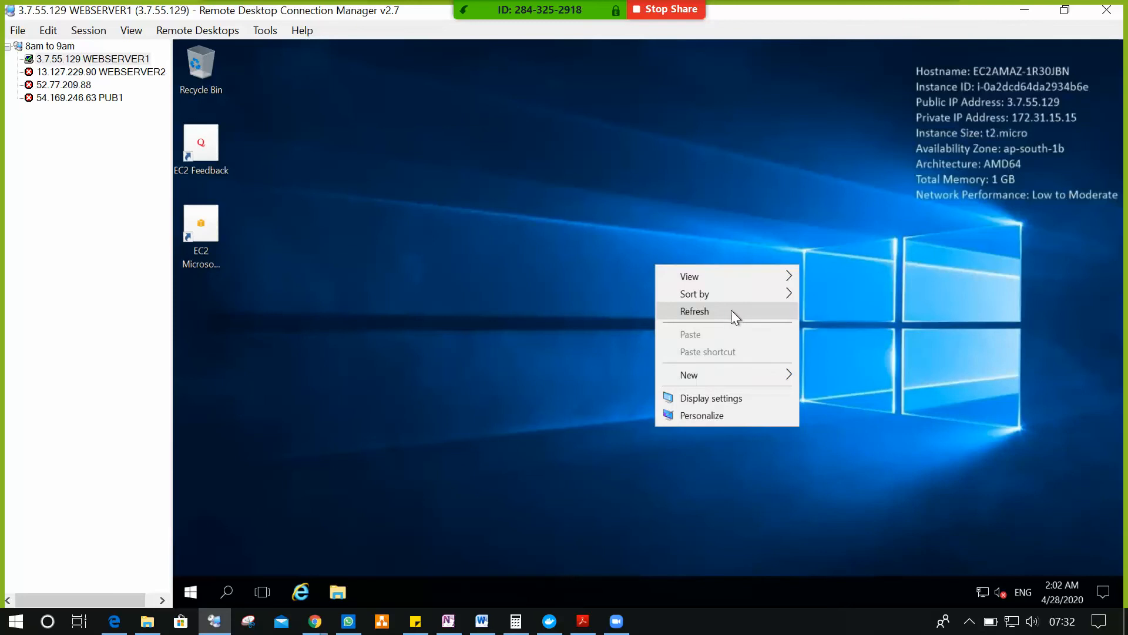
pyautogui.click(731, 310)
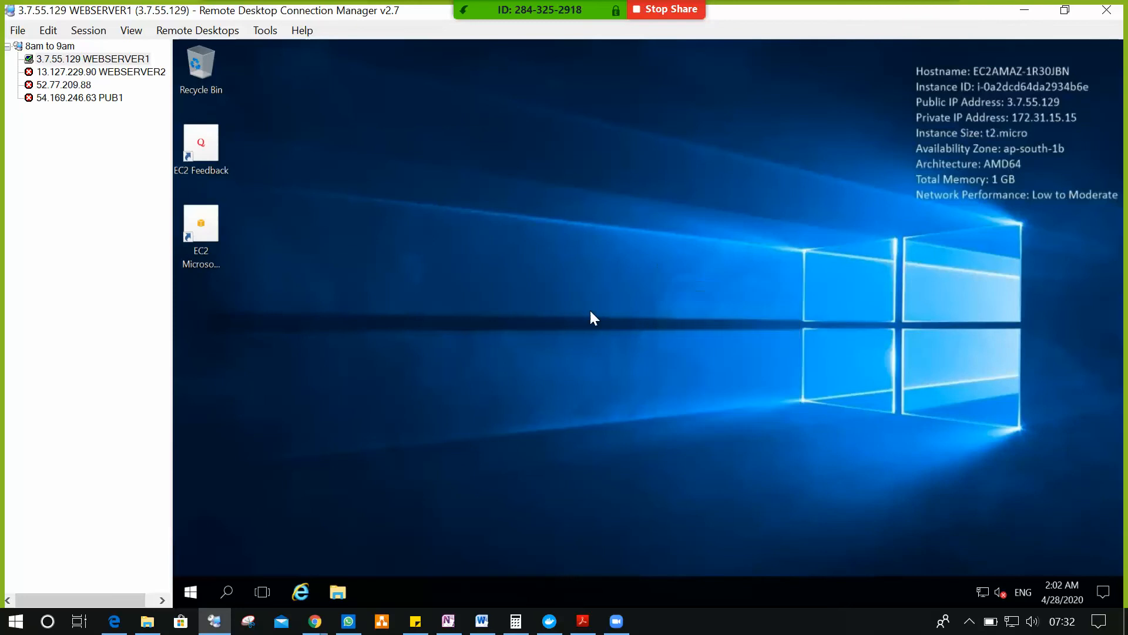
# - Open an administrator command prompt on Webserver1, launch Disk Management with diskmgmt.msc and maximize its window
pyautogui.rightClick(189, 594)
pyautogui.click(275, 379)
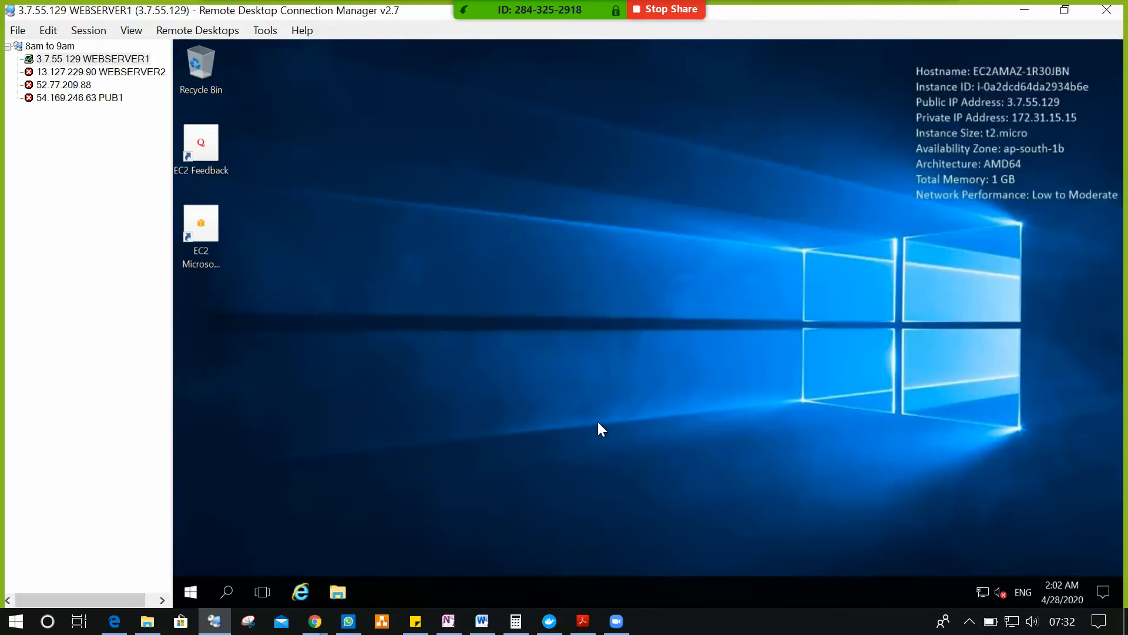
pyautogui.write('di')
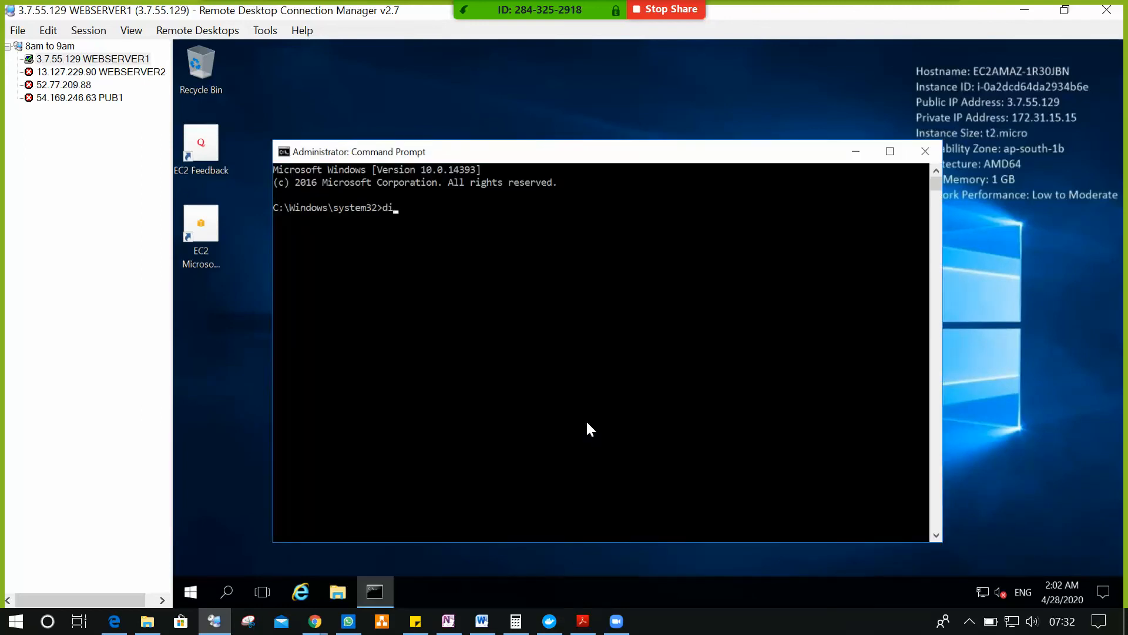
pyautogui.write('skmgmt.msc')
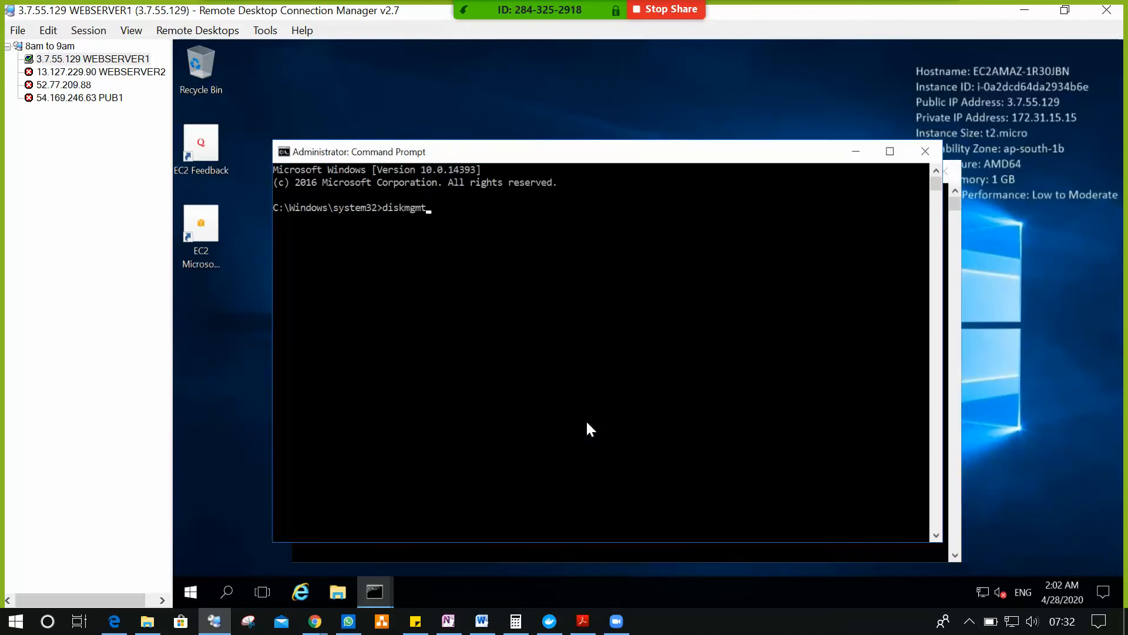
pyautogui.press('Return')
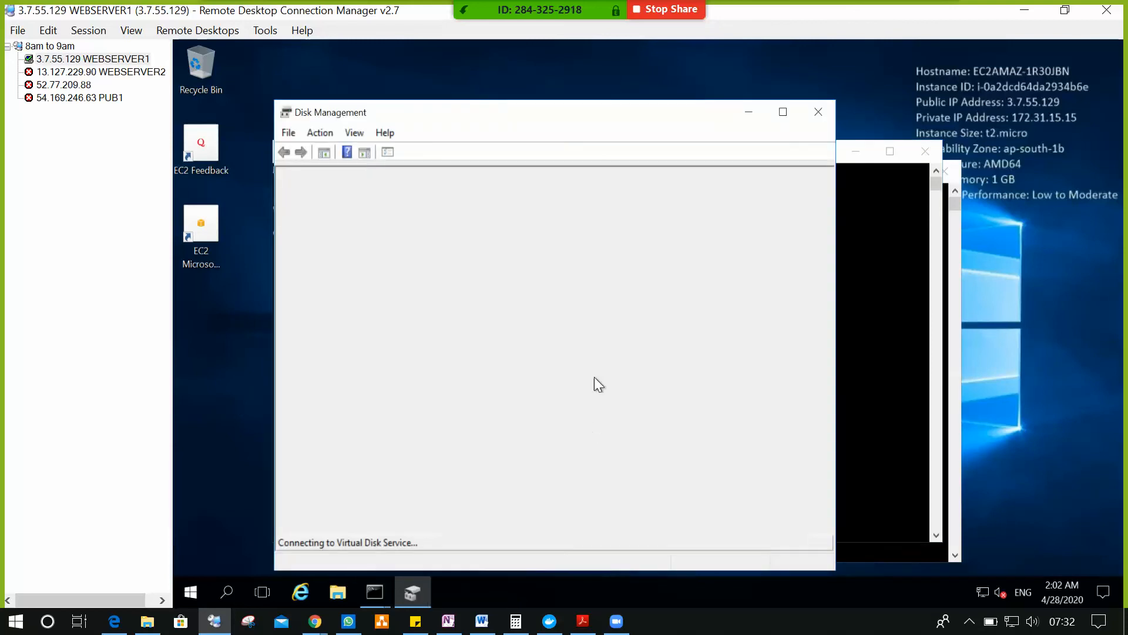
pyautogui.click(783, 113)
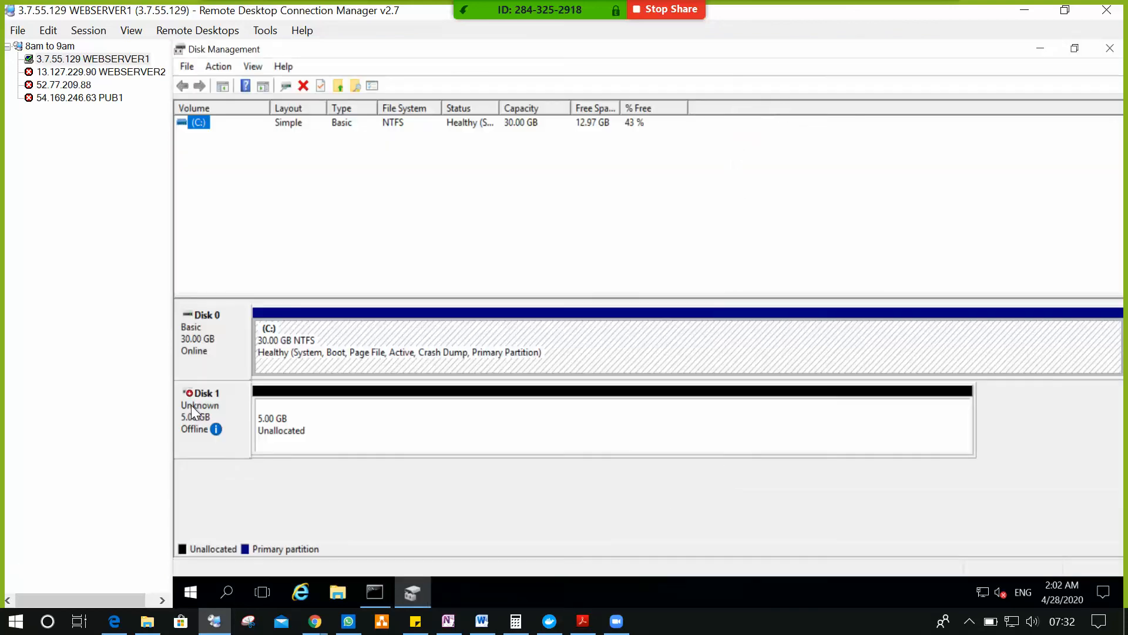
# - Bring the 5 GB Disk 1 online and initialize it with the MBR partition style
pyautogui.rightClick(222, 405)
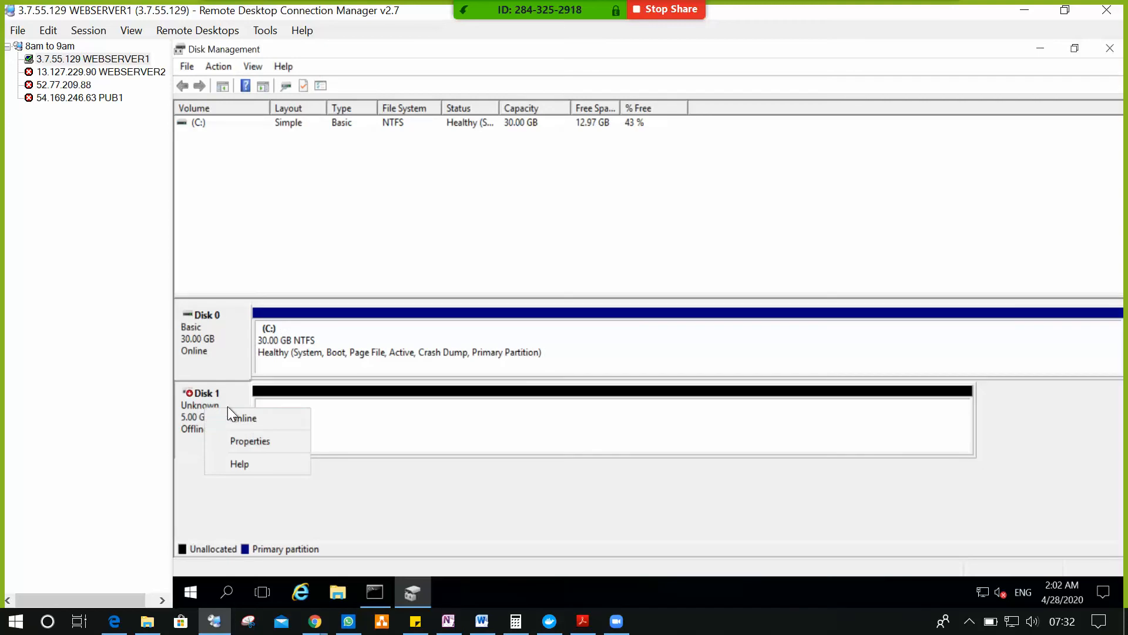
pyautogui.click(264, 416)
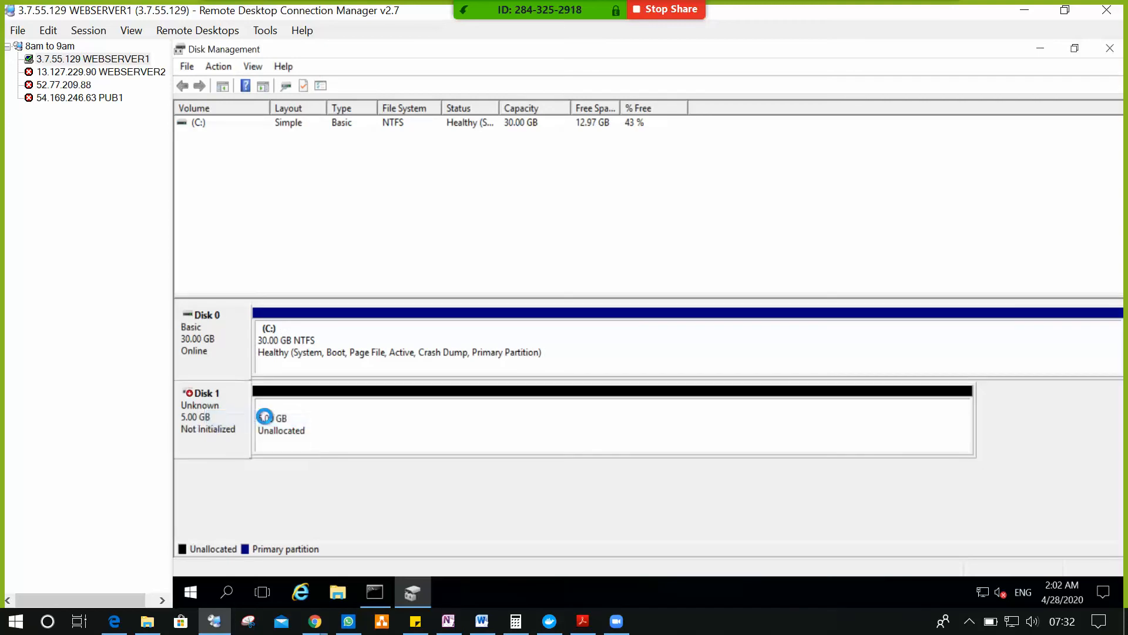
pyautogui.rightClick(229, 408)
pyautogui.click(288, 418)
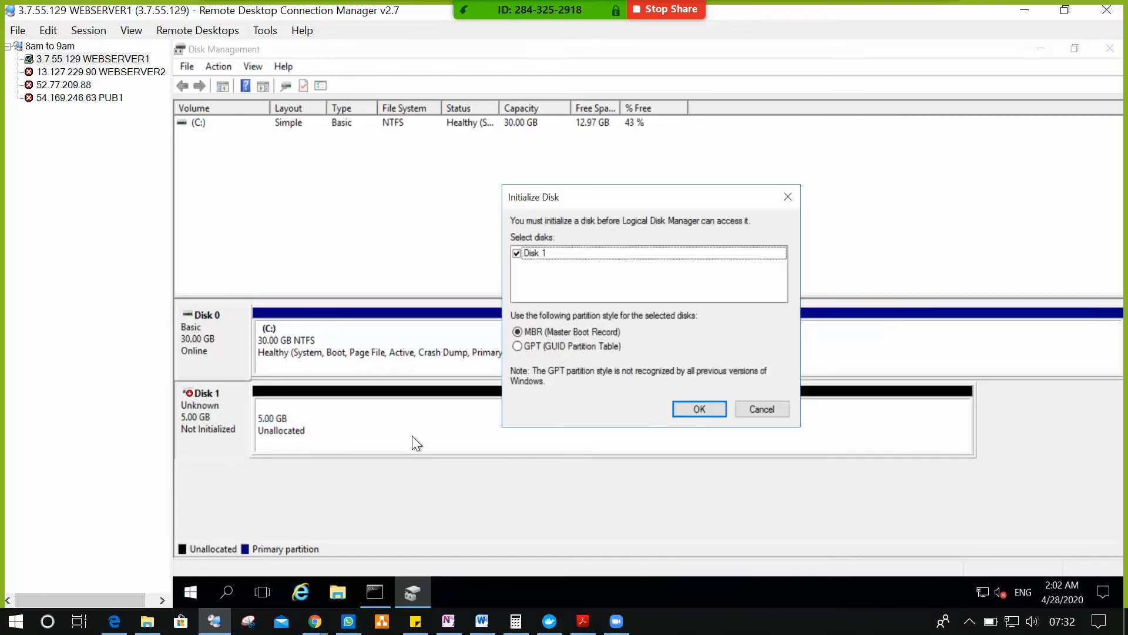
pyautogui.click(696, 408)
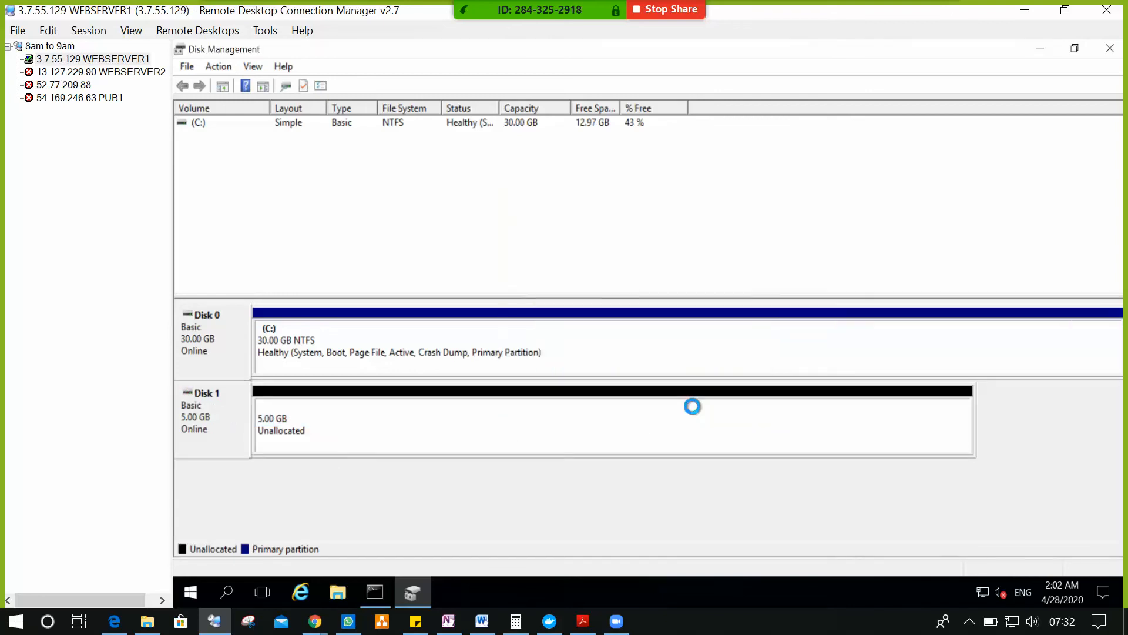
# - Create a simple volume using all 5117 MB of Disk 1, quick-formatted as NTFS with drive letter D and label New Volume
pyautogui.rightClick(337, 427)
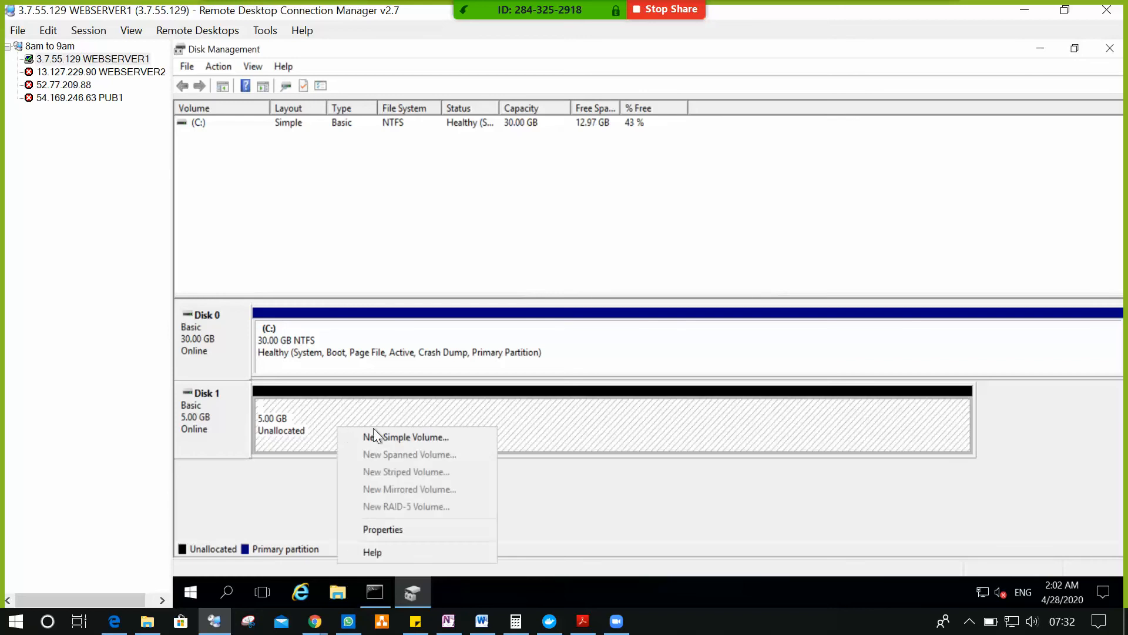
pyautogui.click(414, 437)
pyautogui.click(459, 406)
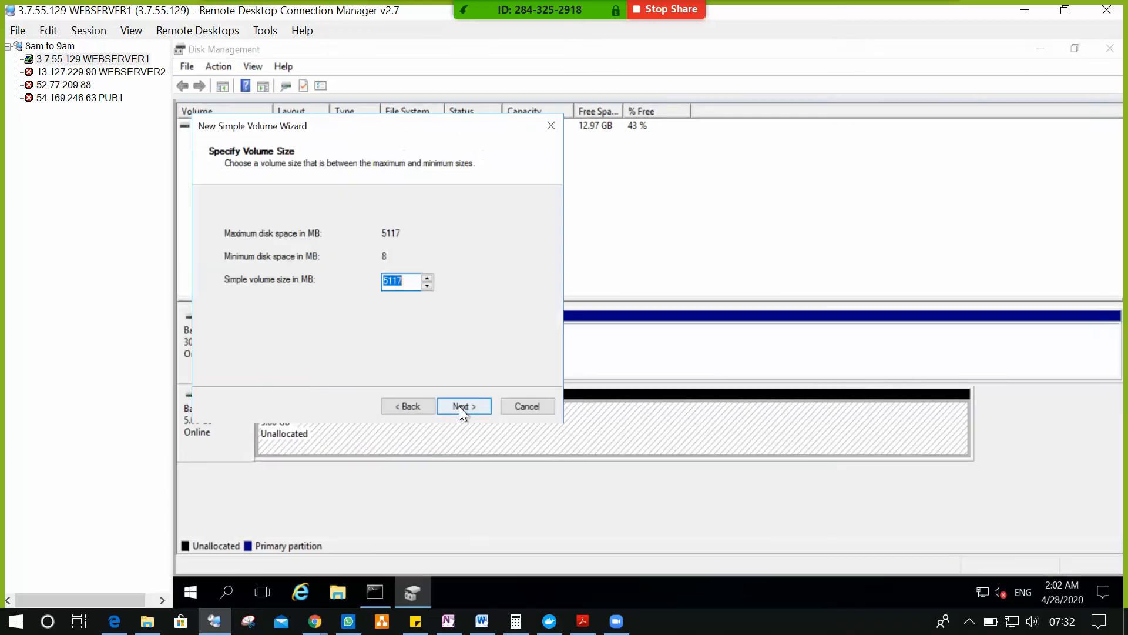
pyautogui.click(460, 406)
pyautogui.click(459, 407)
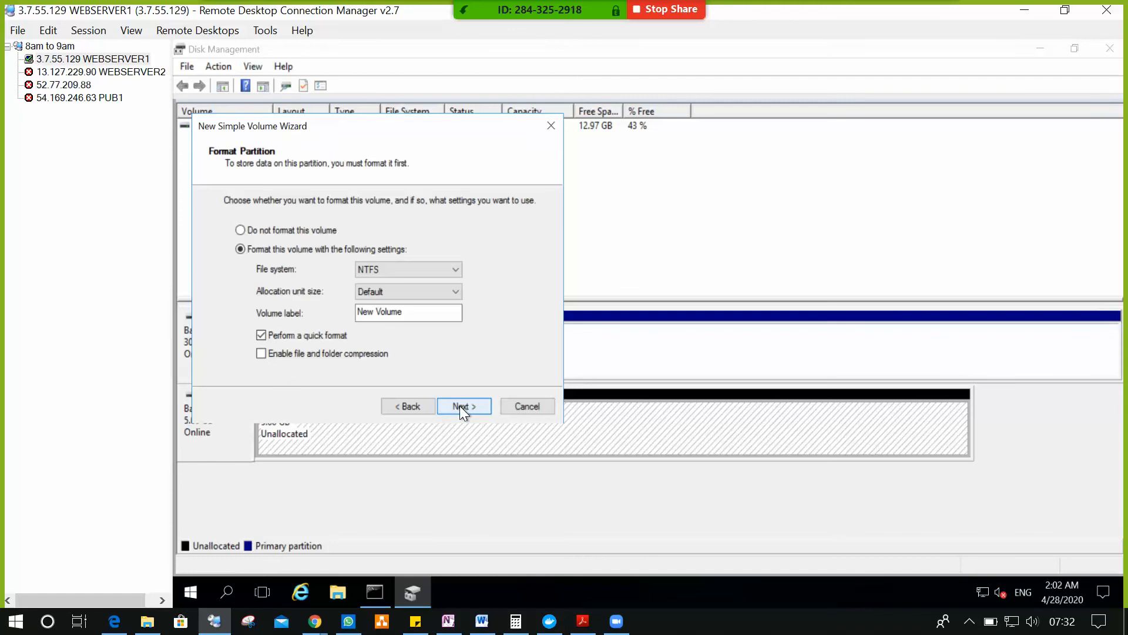
pyautogui.click(460, 406)
pyautogui.click(459, 406)
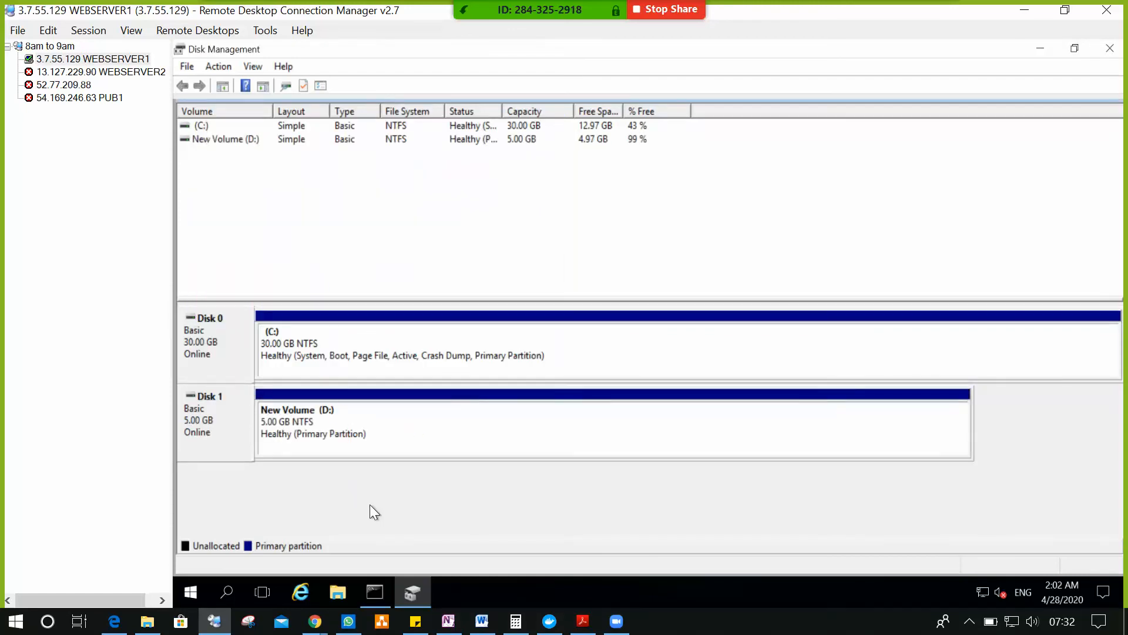
# - Check the new D drive under This PC in File Explorer, then minimize the window
pyautogui.click(338, 592)
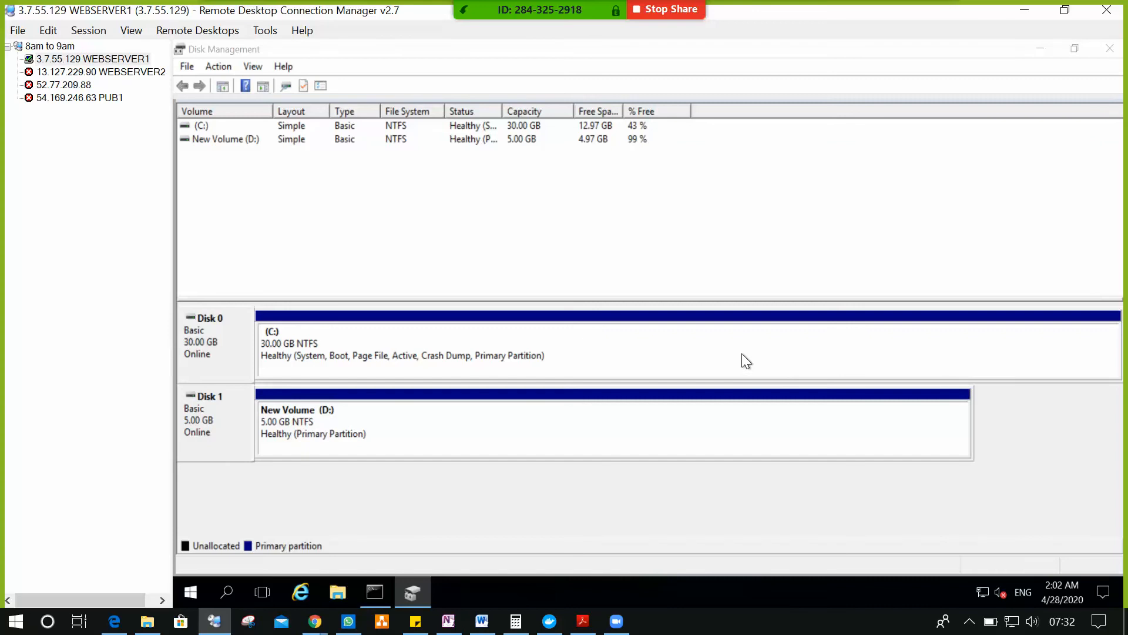
pyautogui.click(339, 593)
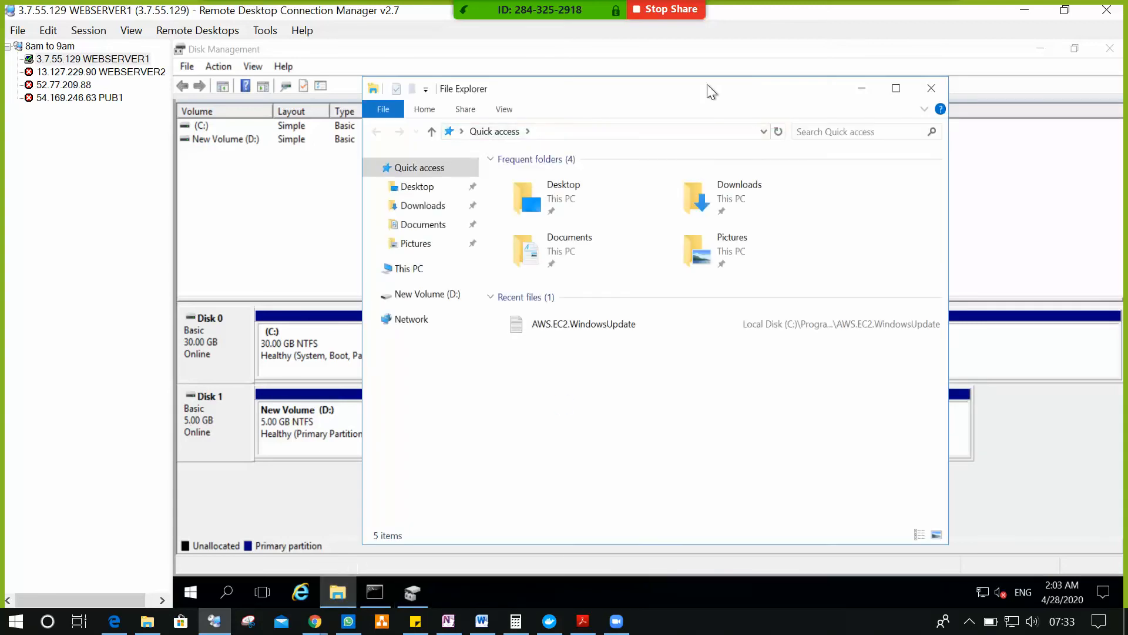
pyautogui.click(424, 272)
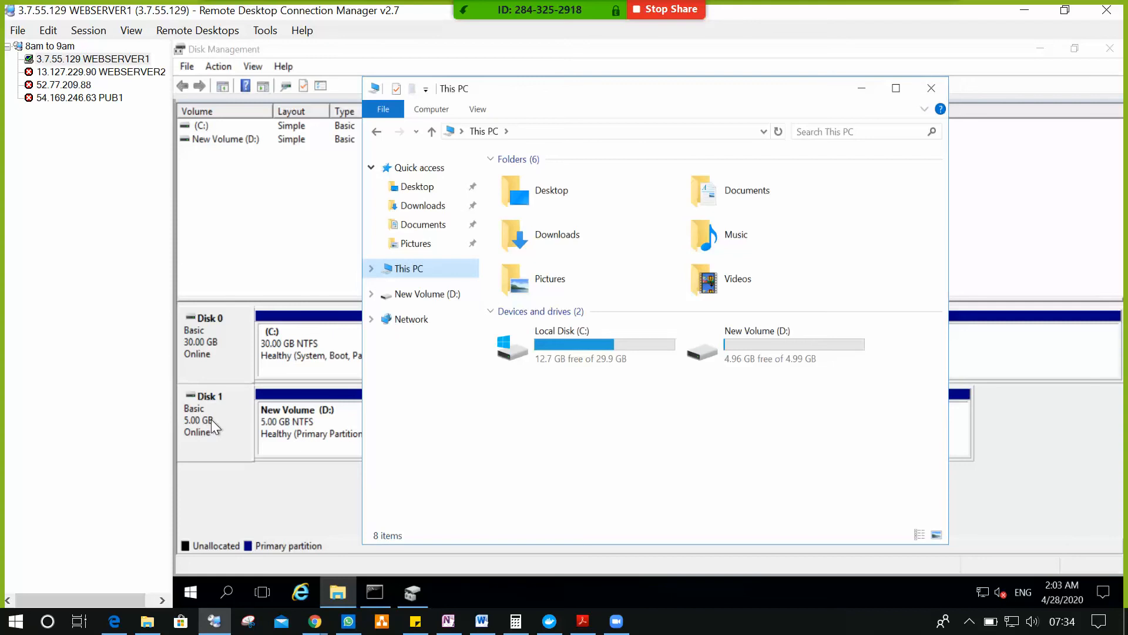
pyautogui.click(863, 89)
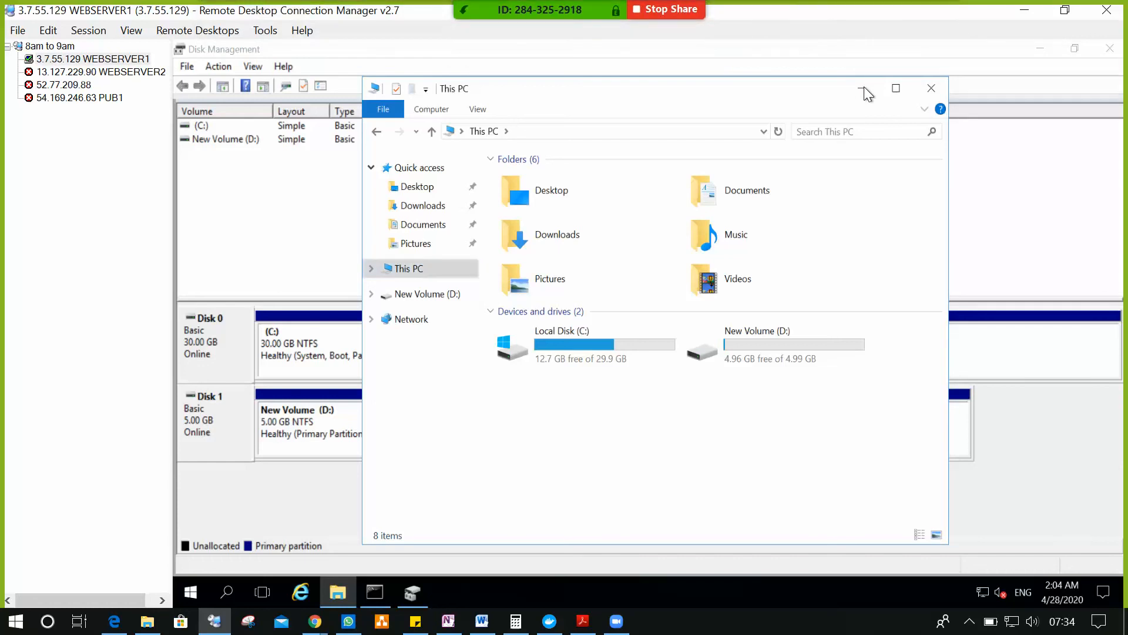
# - Delete the New Volume (D:) partition from Disk 1 and confirm erasing its data
pyautogui.rightClick(347, 409)
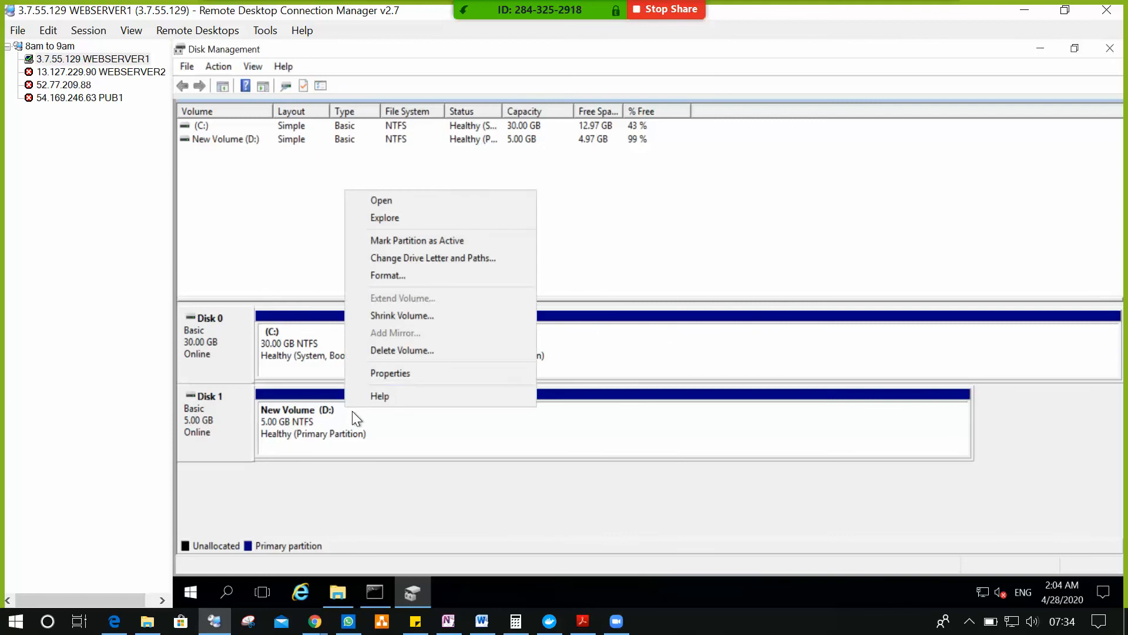
pyautogui.click(393, 350)
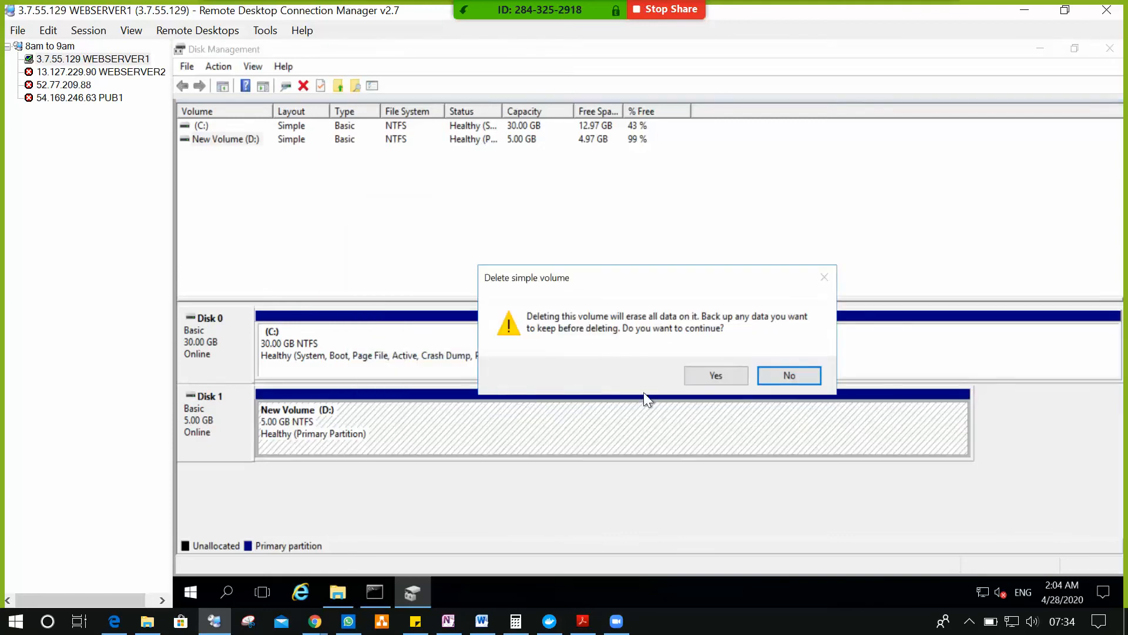
pyautogui.click(700, 370)
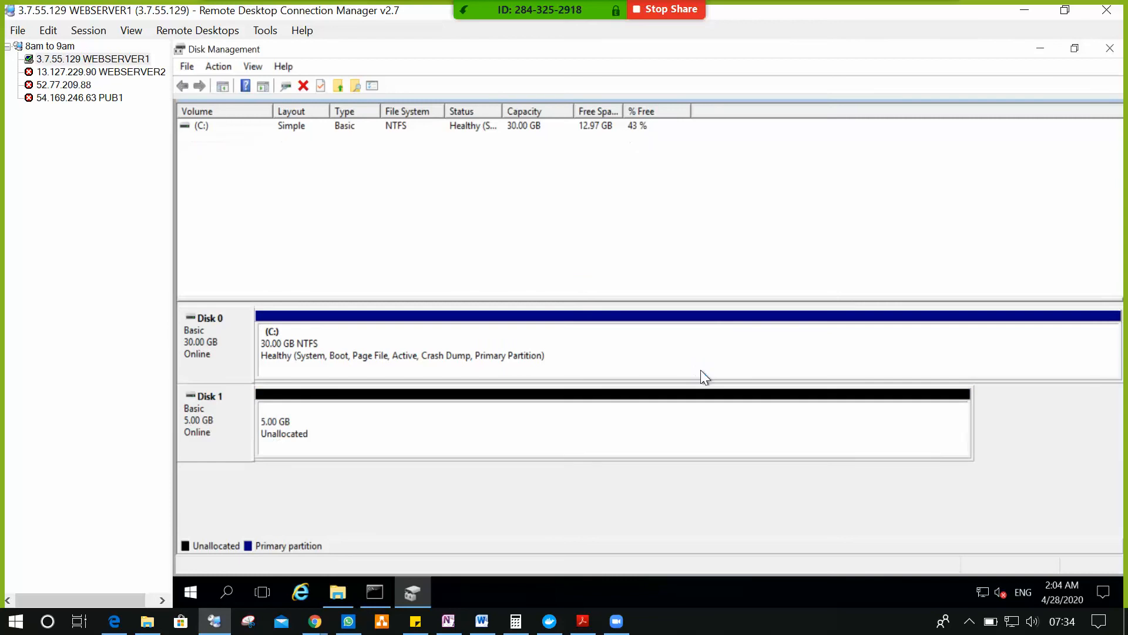
# - Take Disk 1 offline, view the reason for its offline status, and bring it back online
pyautogui.rightClick(230, 425)
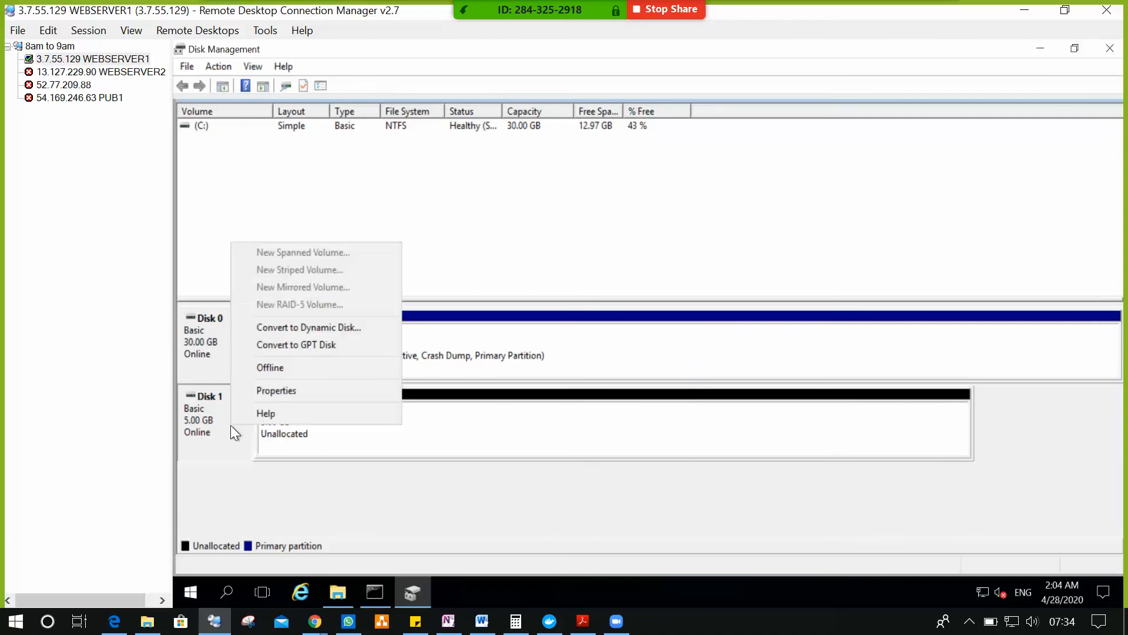
pyautogui.click(289, 366)
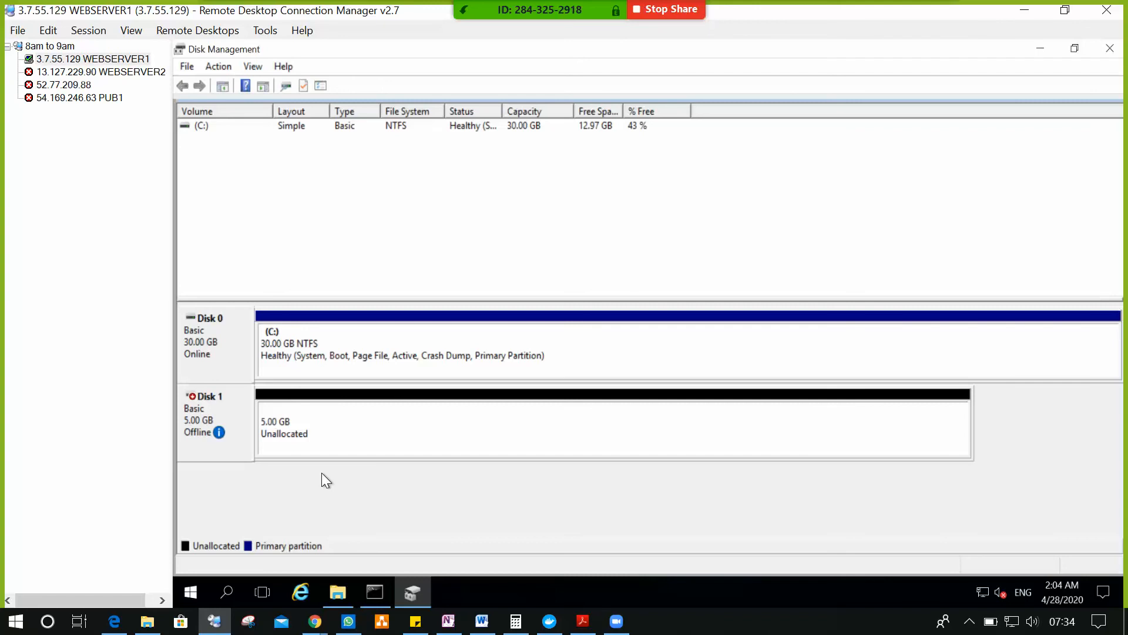
pyautogui.moveTo(195, 433)
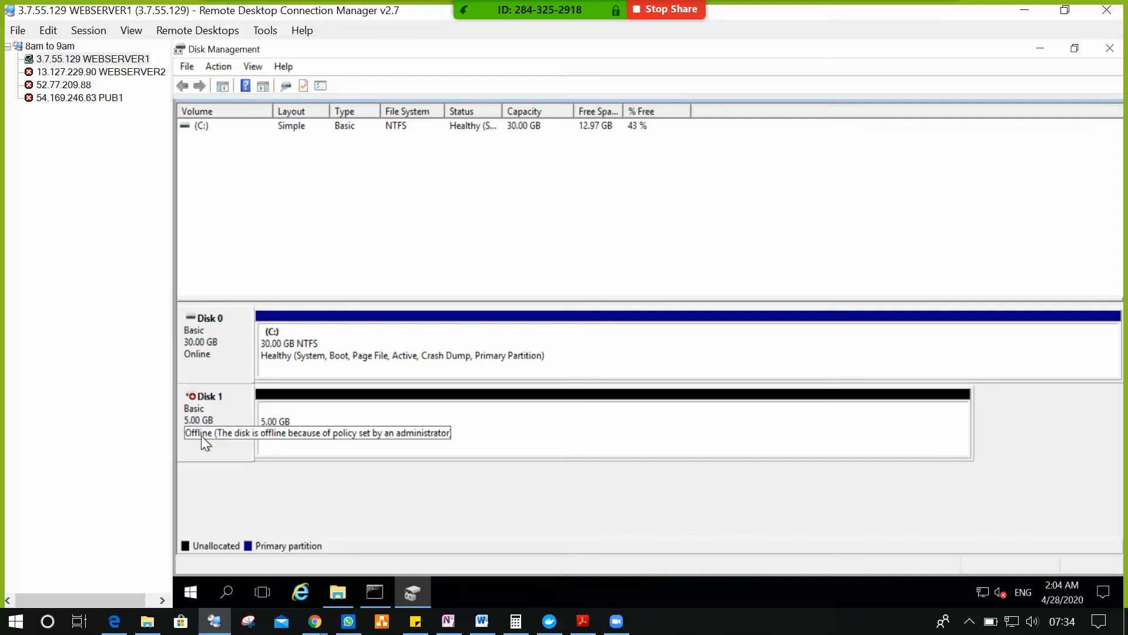
pyautogui.rightClick(215, 404)
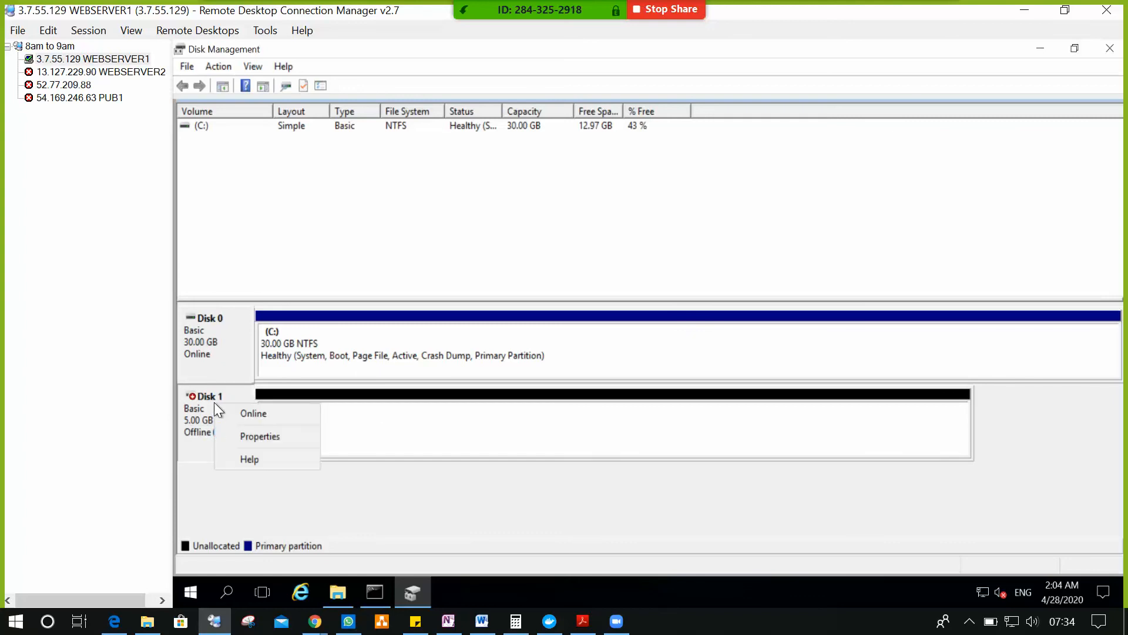
pyautogui.click(255, 413)
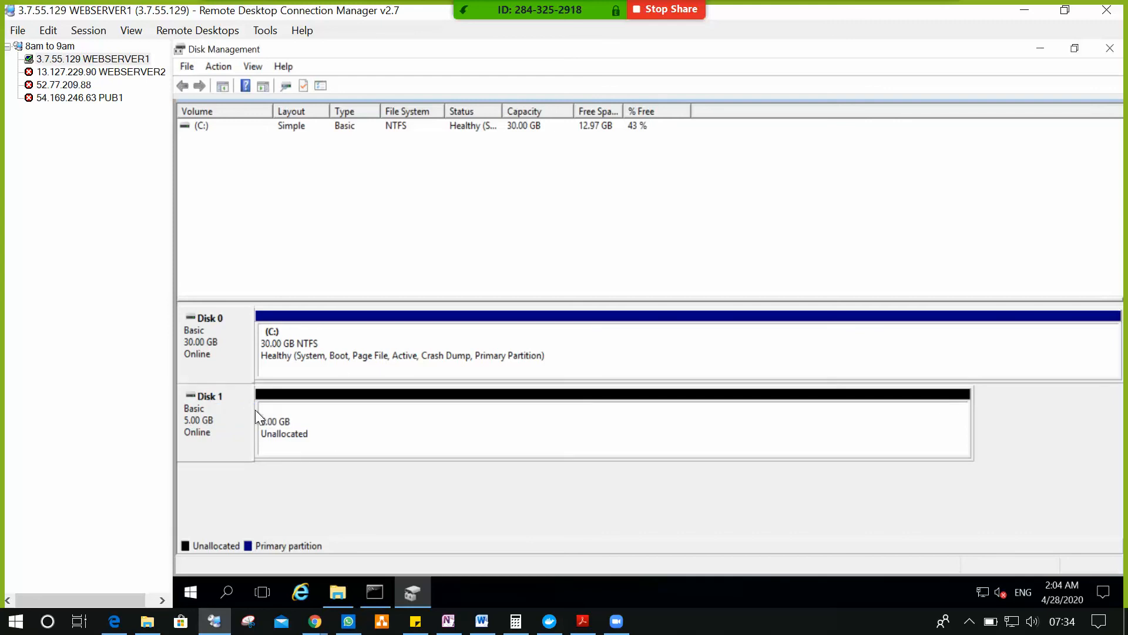
# - Create a 2048 MB NTFS simple volume on Disk 1 with drive letter D and label New Volume, and check it under This PC
pyautogui.rightClick(348, 438)
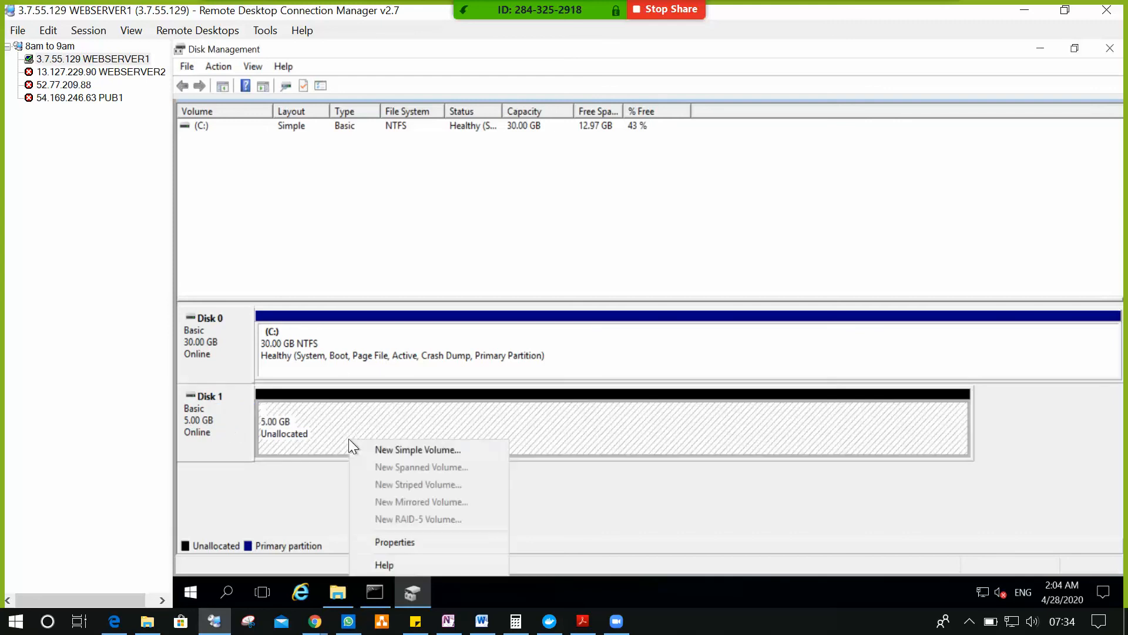
pyautogui.click(404, 450)
pyautogui.click(477, 409)
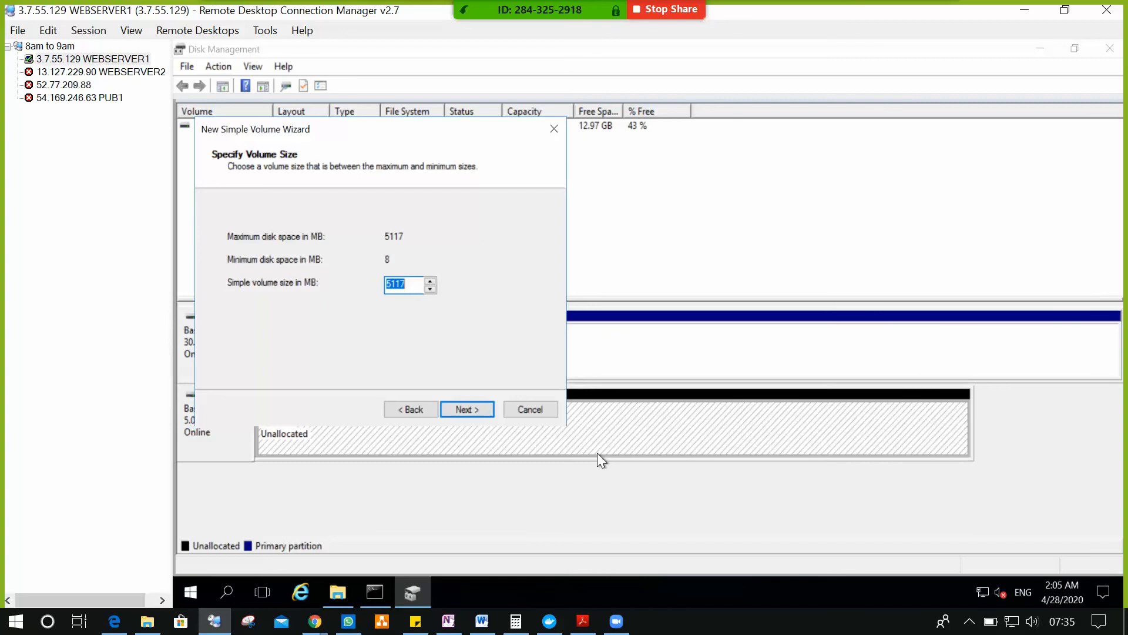
pyautogui.write('2048')
pyautogui.click(477, 412)
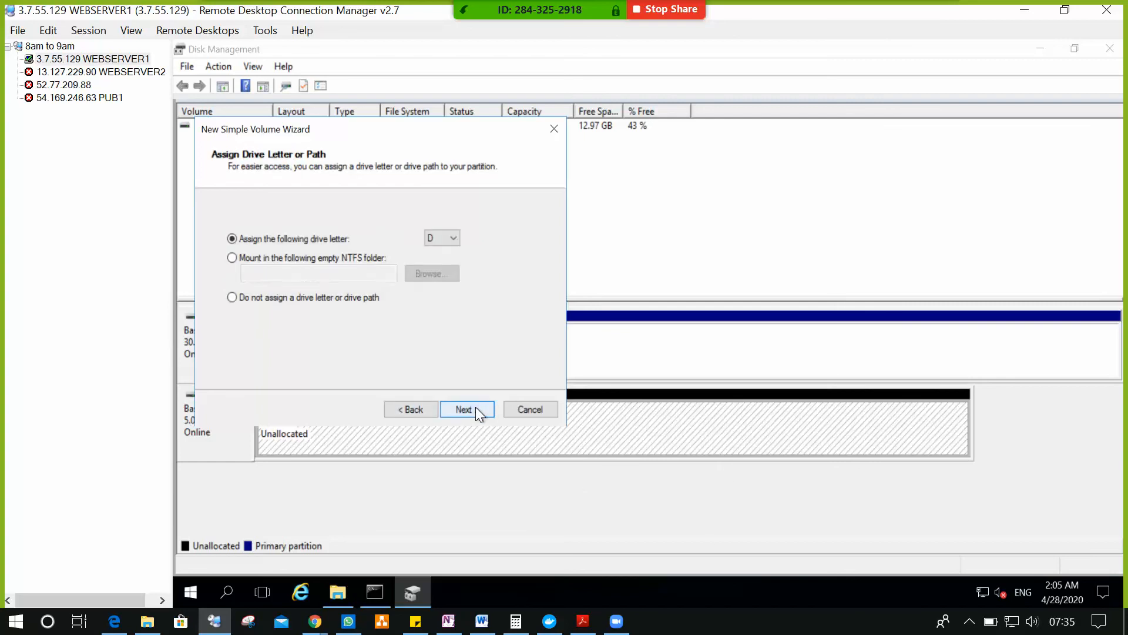
pyautogui.click(477, 412)
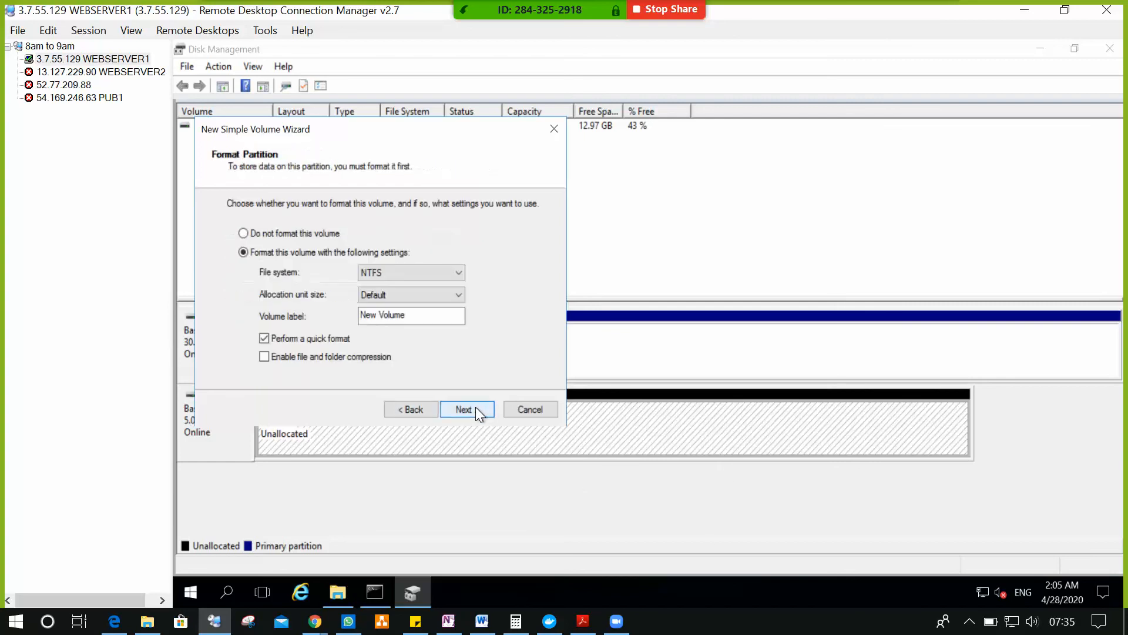
pyautogui.click(475, 409)
pyautogui.click(475, 409)
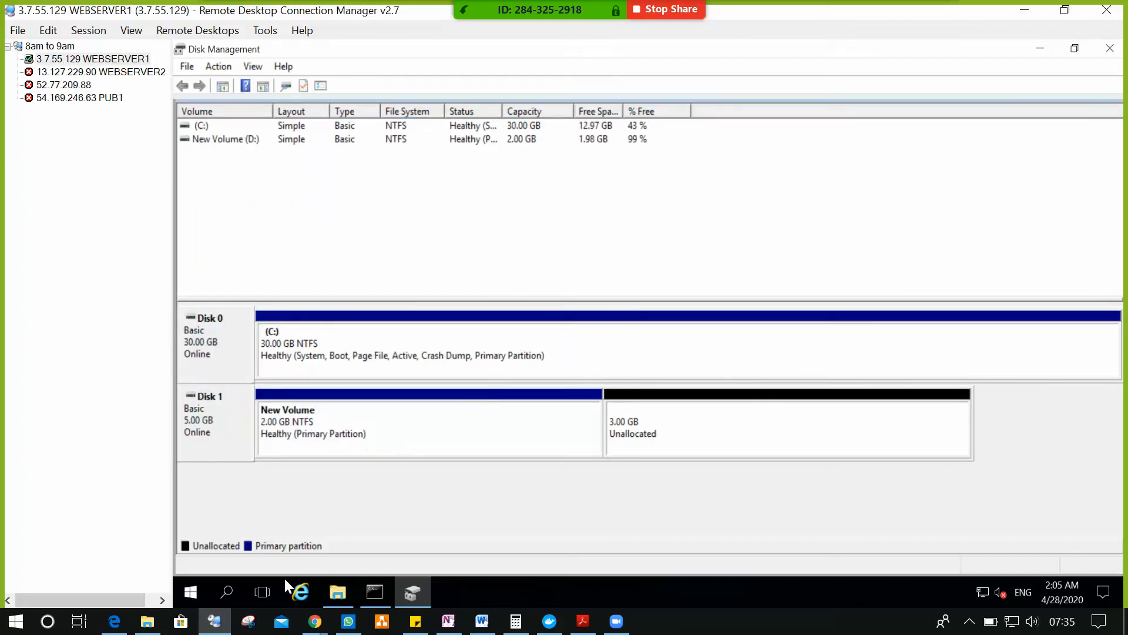
pyautogui.click(347, 589)
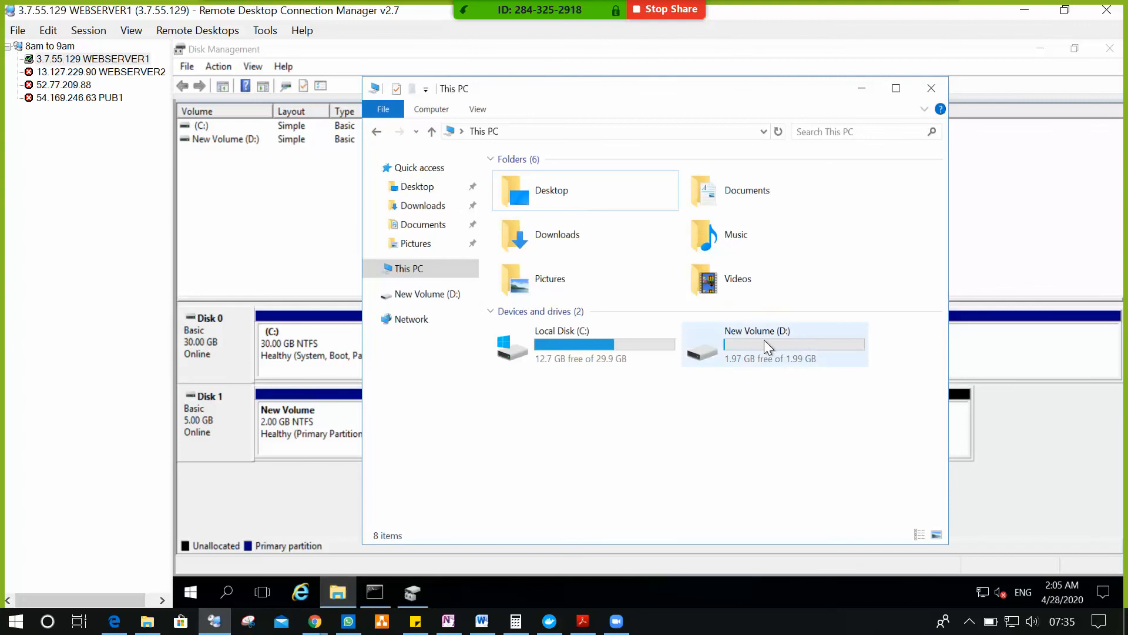
pyautogui.click(296, 233)
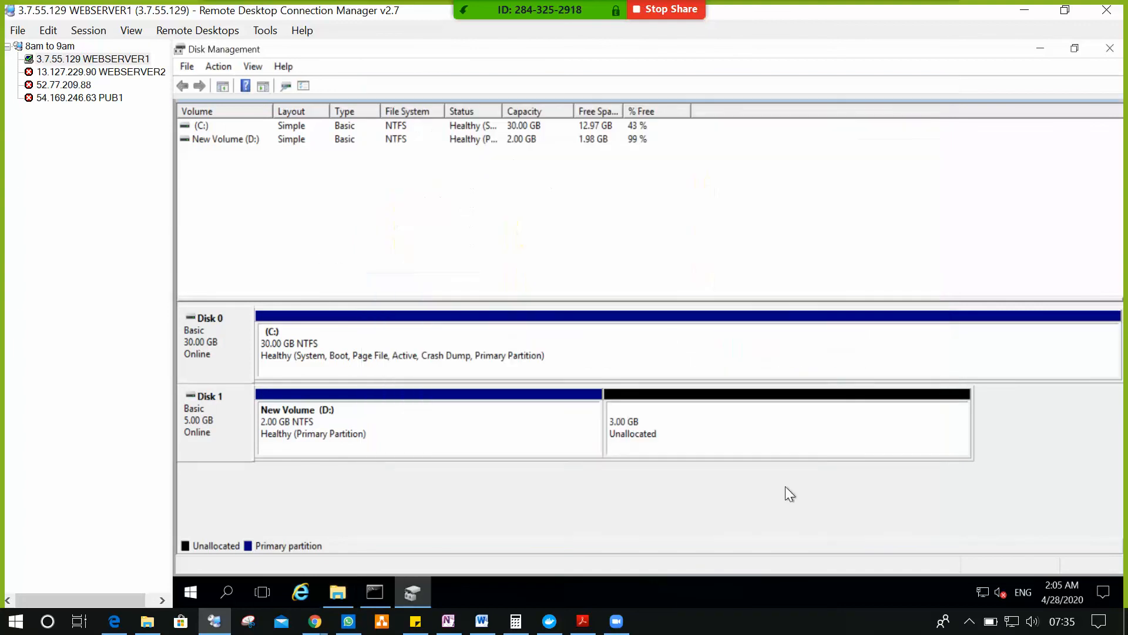
# - Create a 3069 MB NTFS simple volume in Disk 1's unallocated space with drive letter E and label New Volume, and check it under This PC
pyautogui.click(767, 430)
pyautogui.rightClick(766, 429)
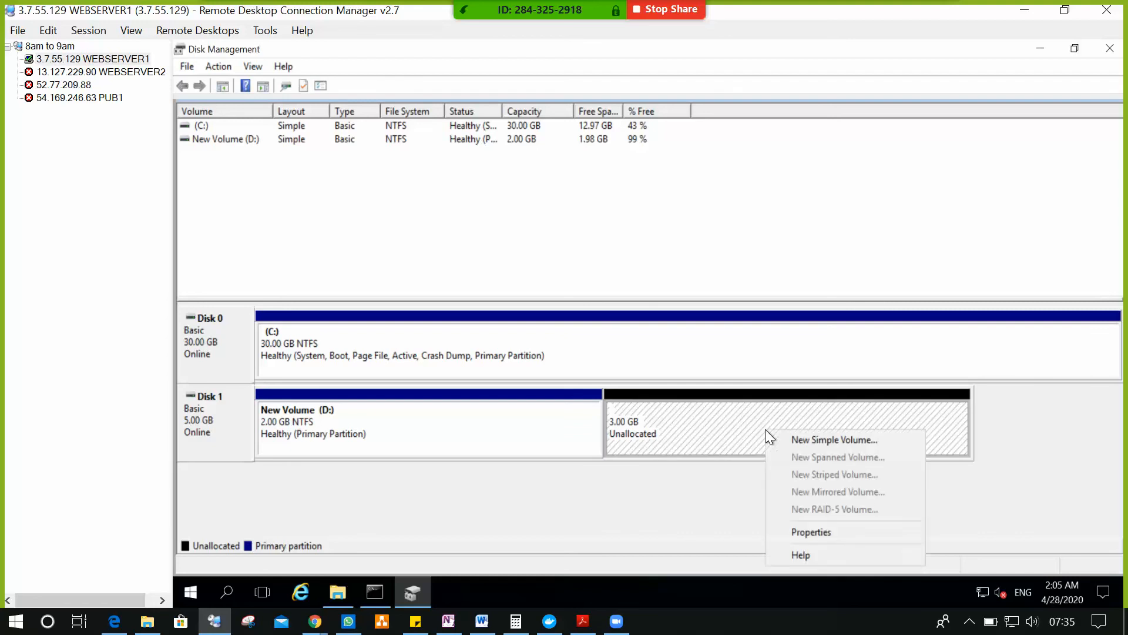
pyautogui.click(824, 441)
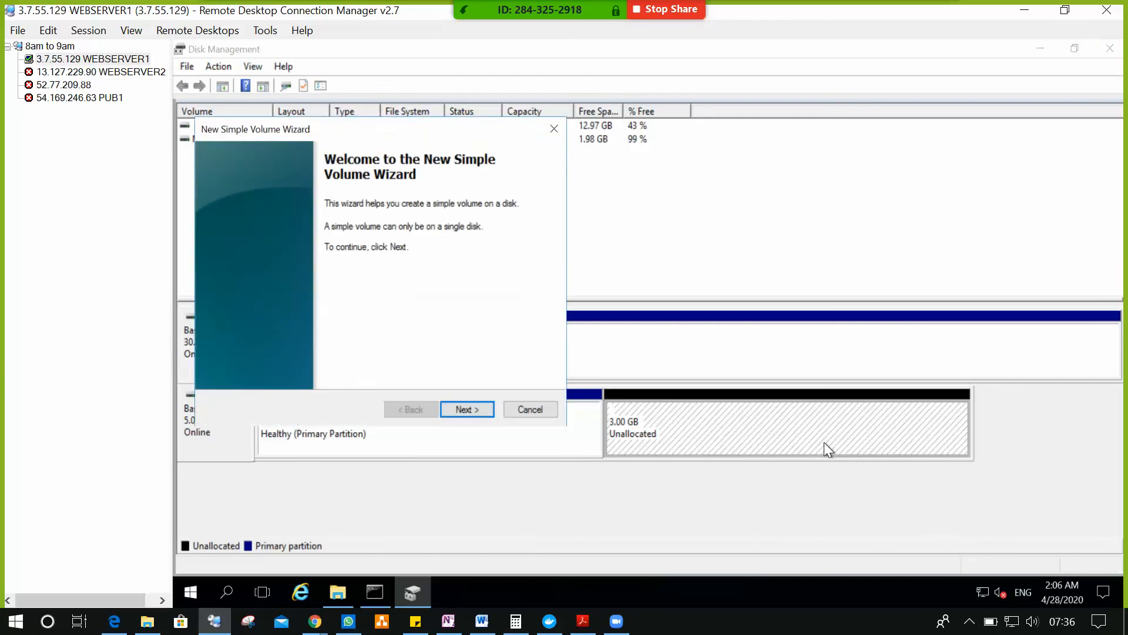
pyautogui.click(470, 409)
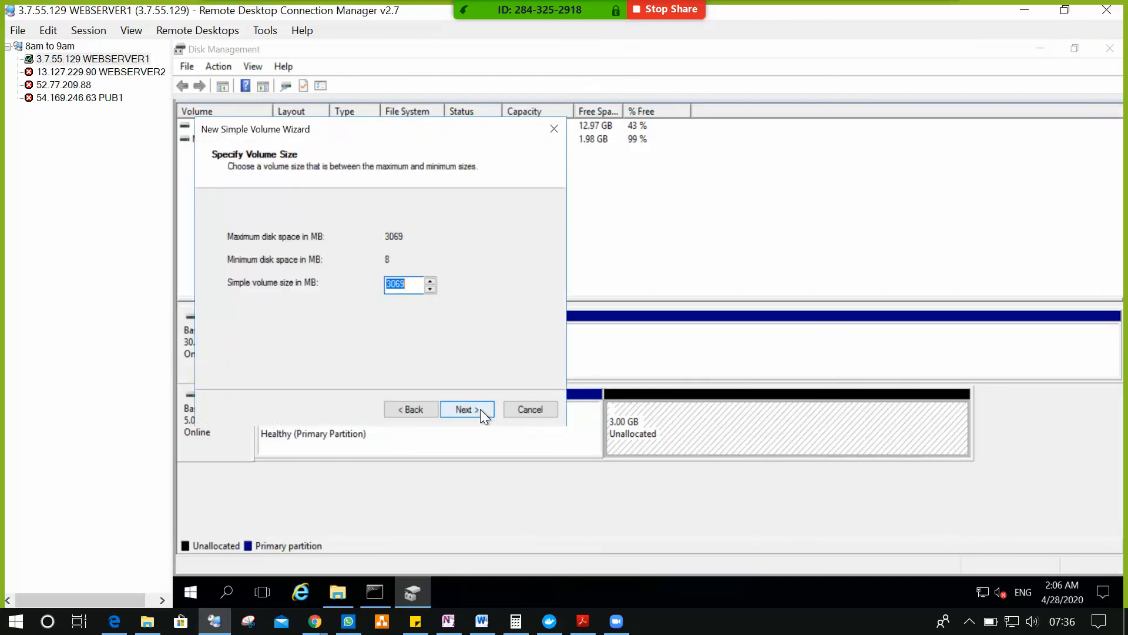
pyautogui.click(478, 412)
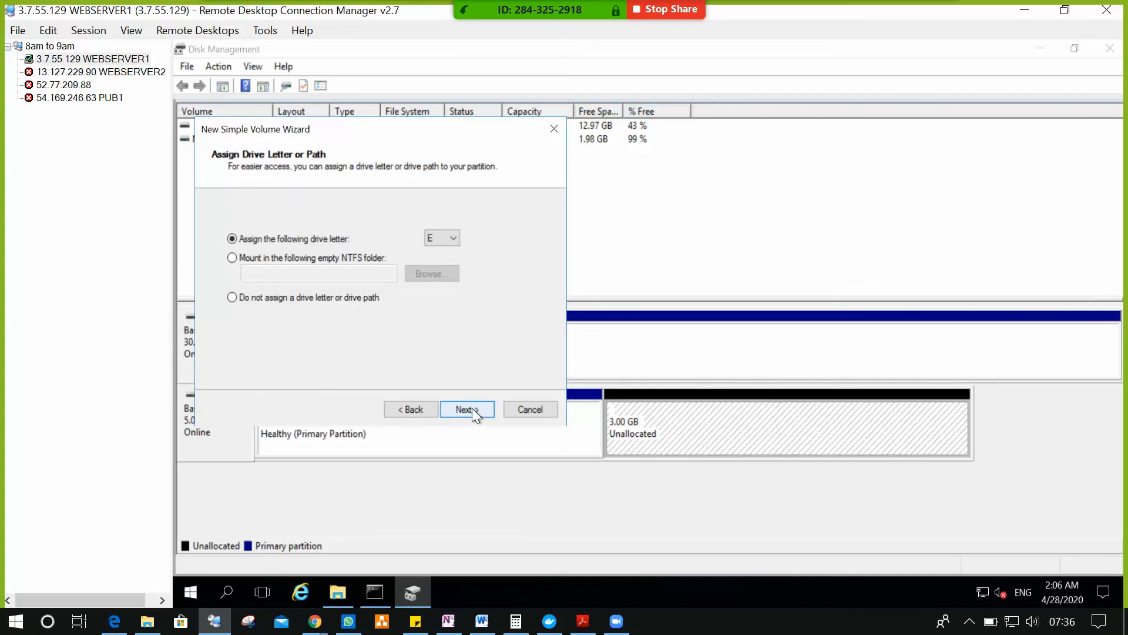
pyautogui.click(471, 408)
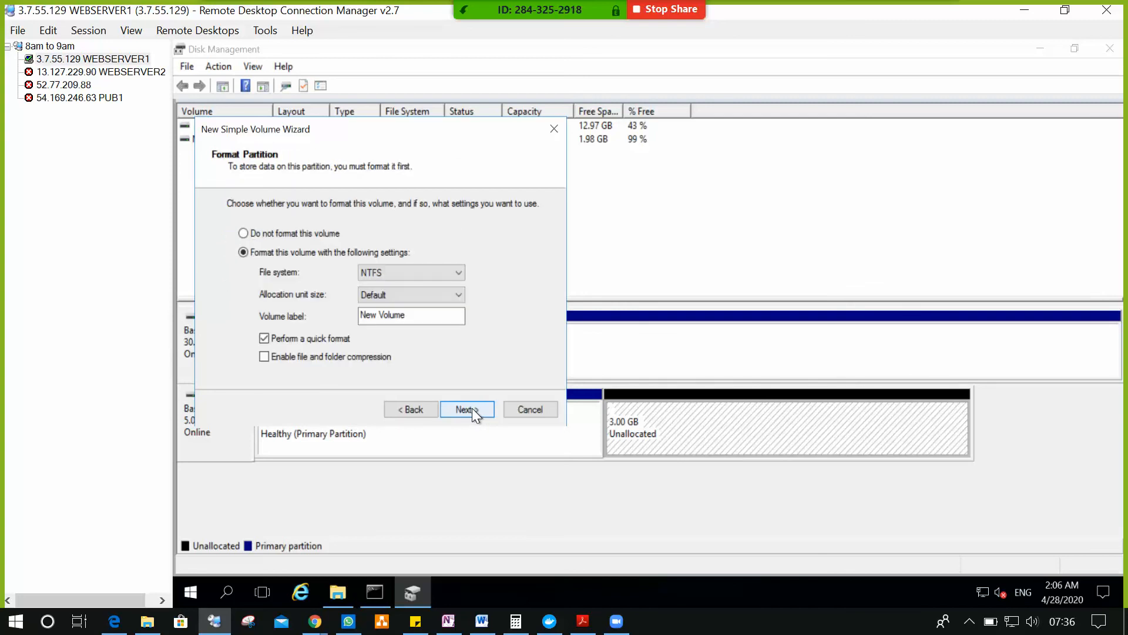
pyautogui.click(471, 408)
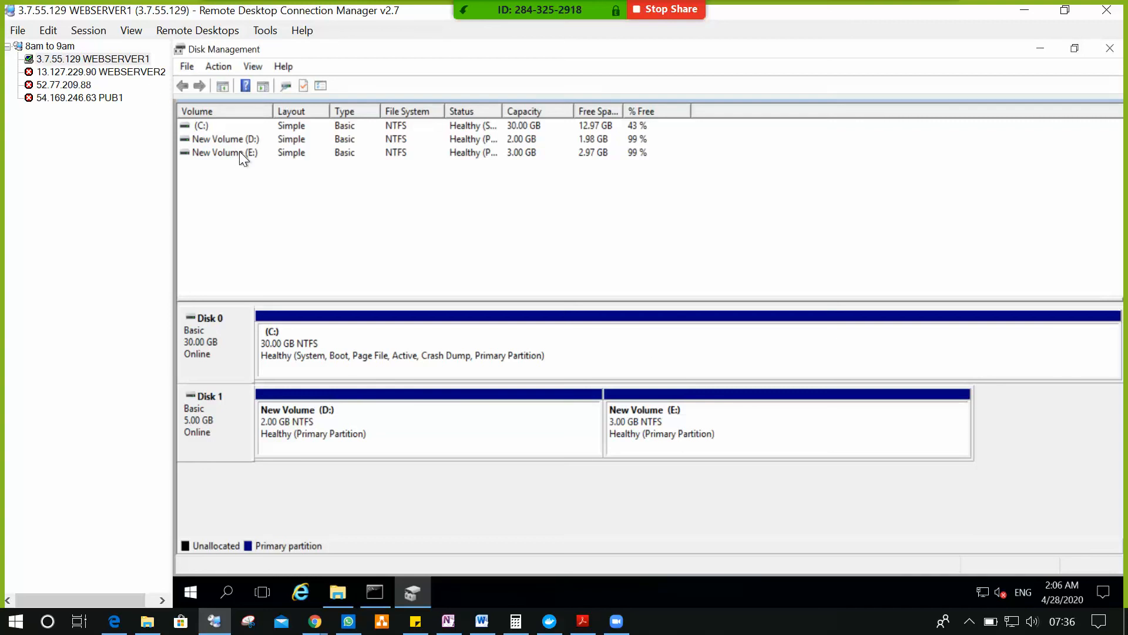
pyautogui.click(338, 591)
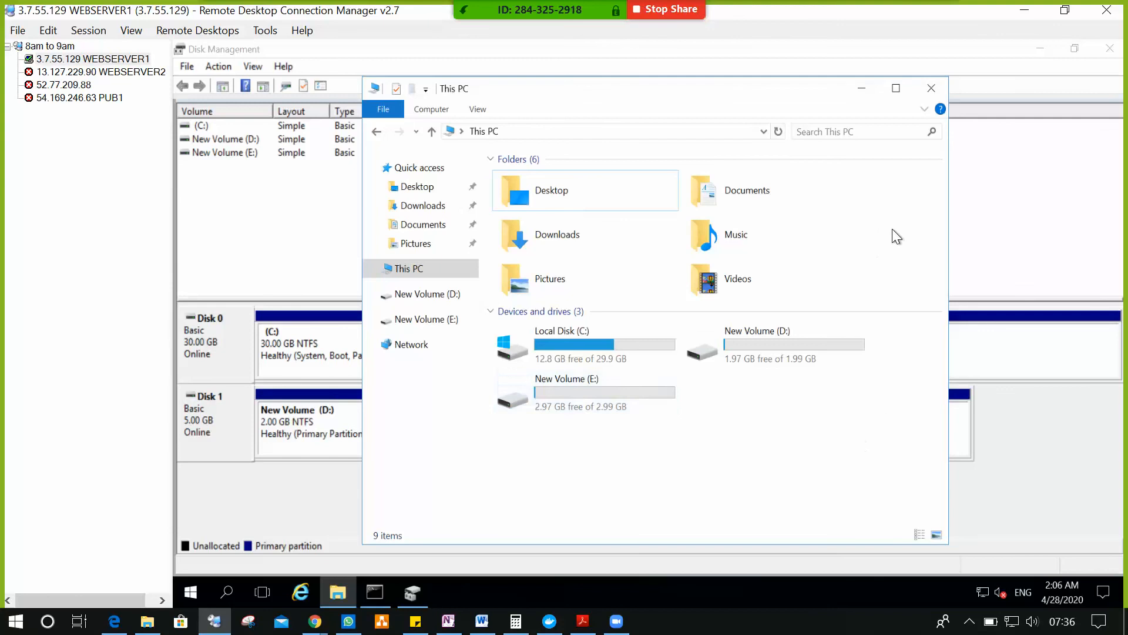
pyautogui.click(860, 90)
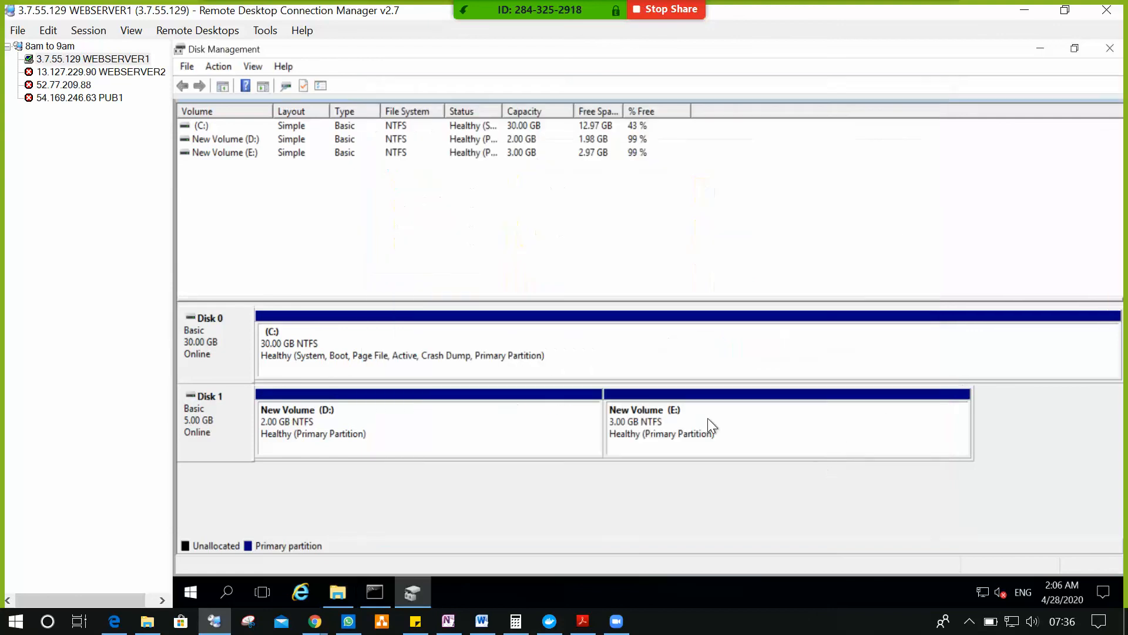
# - Delete the New Volume (E:) partition from Disk 1 and confirm erasing its data
pyautogui.rightClick(690, 430)
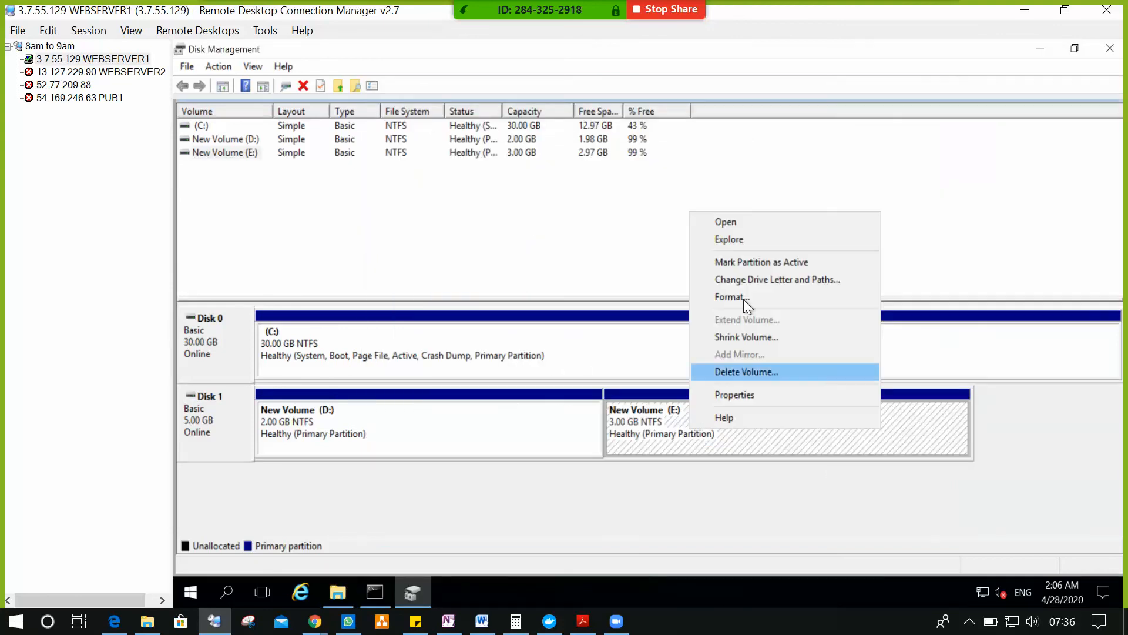
pyautogui.click(757, 370)
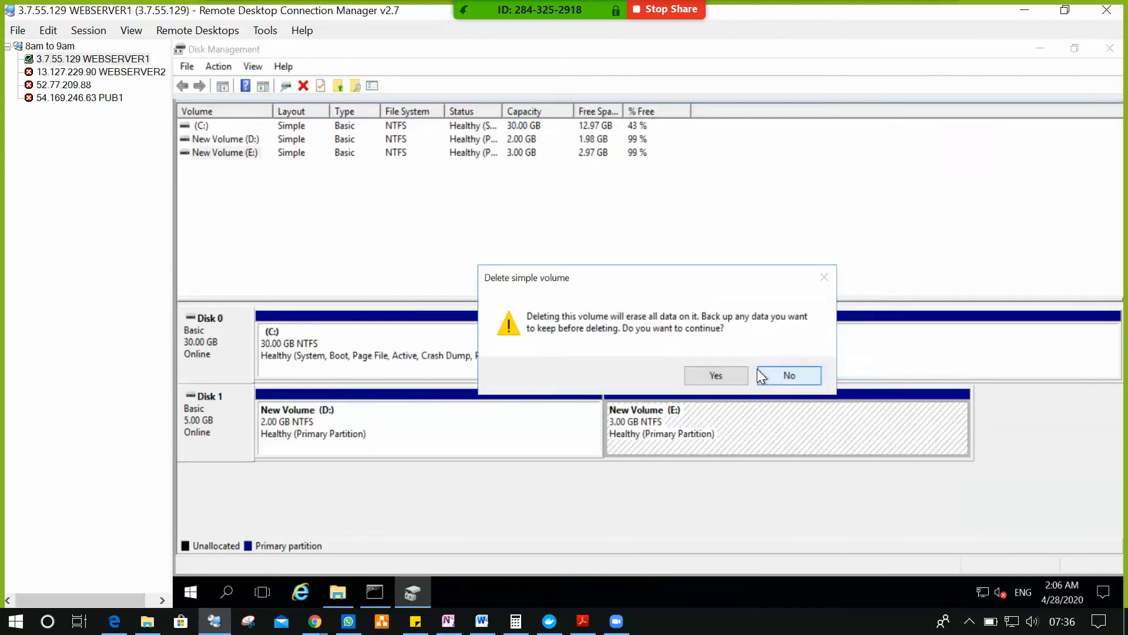
pyautogui.click(725, 374)
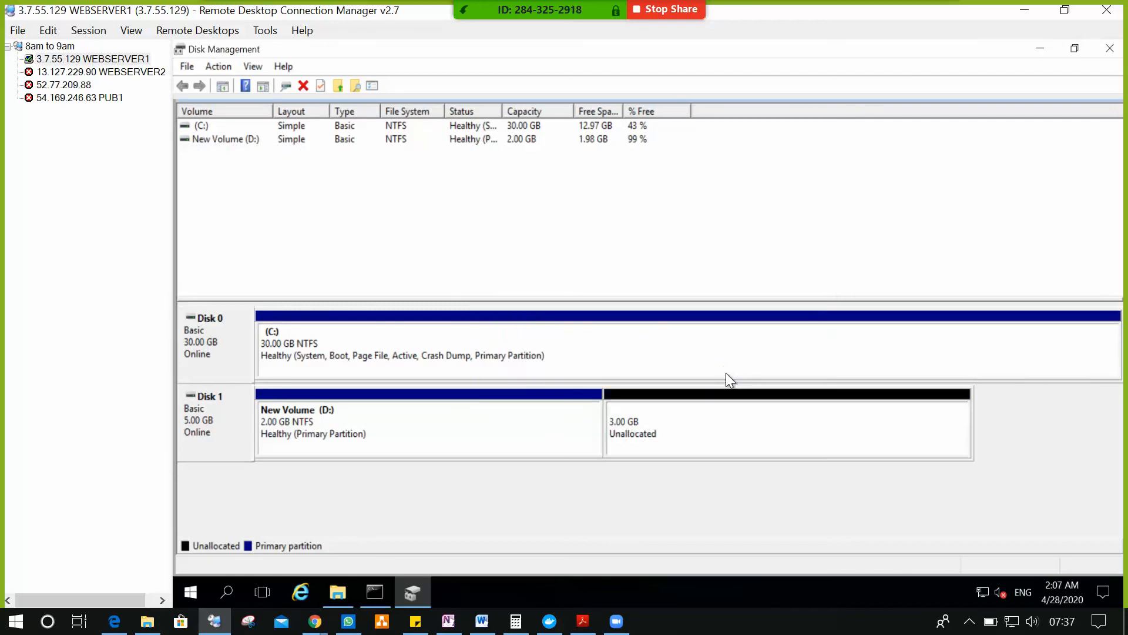
# - Extend New Volume (D:) with 3069 MB of Disk 1's unallocated space, and dismiss the meeting time notice
pyautogui.click(466, 425)
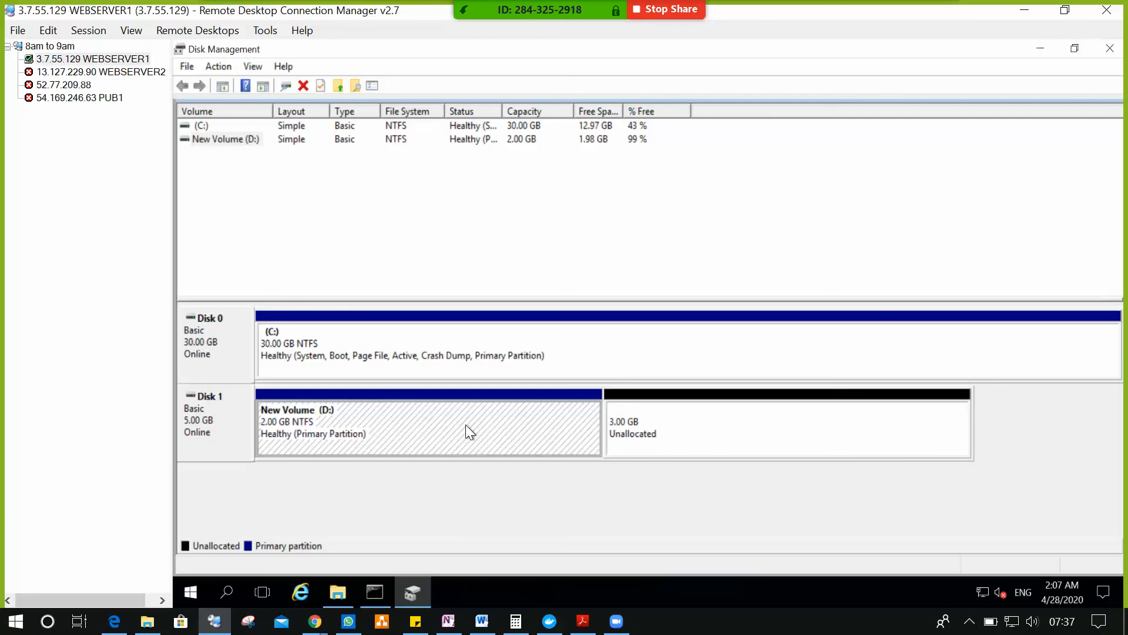
pyautogui.rightClick(465, 424)
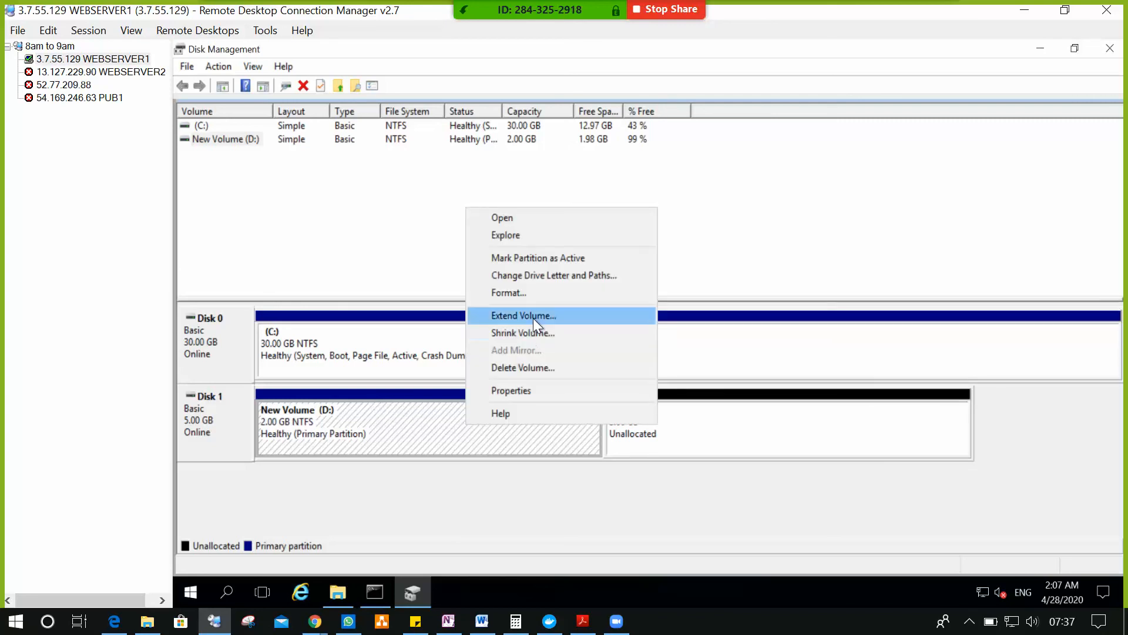
pyautogui.click(533, 318)
pyautogui.click(478, 424)
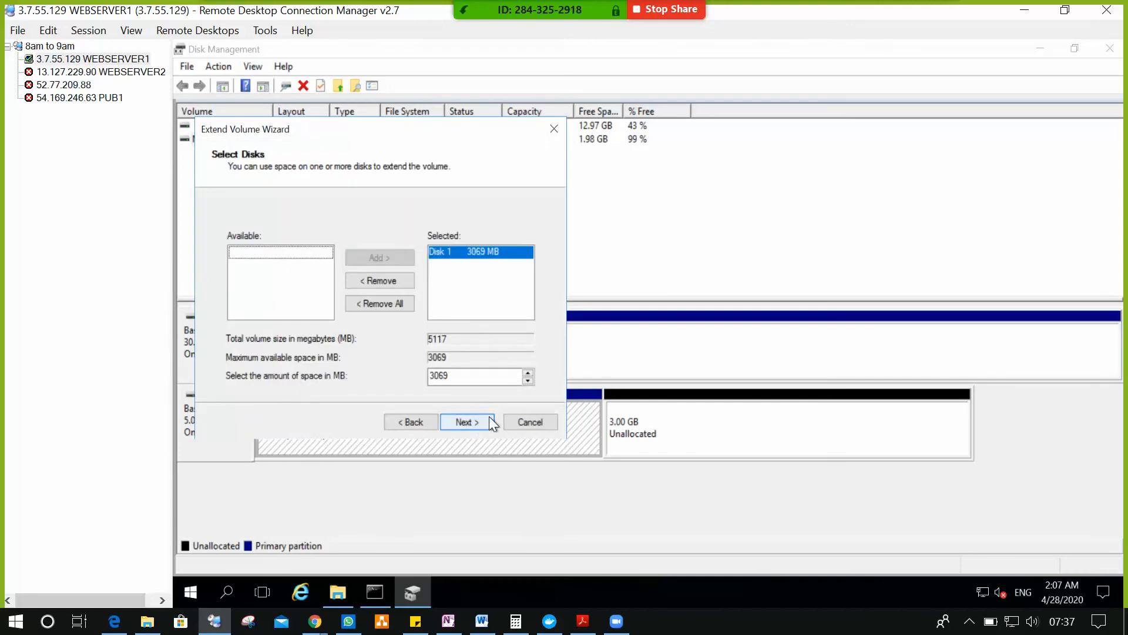
pyautogui.click(489, 421)
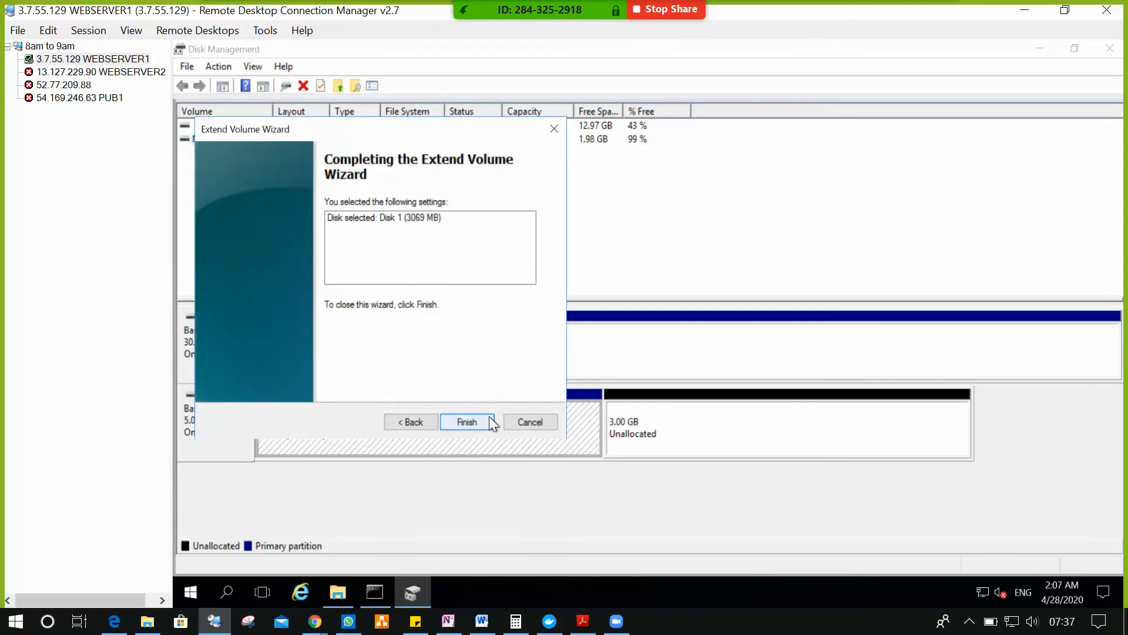
pyautogui.click(425, 421)
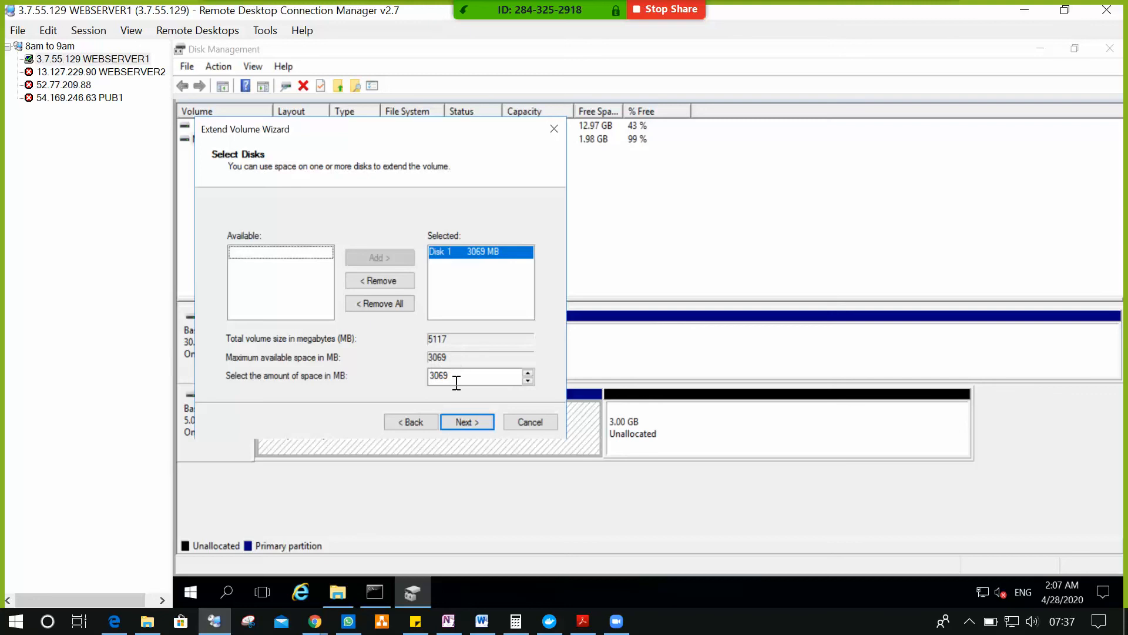
pyautogui.click(469, 420)
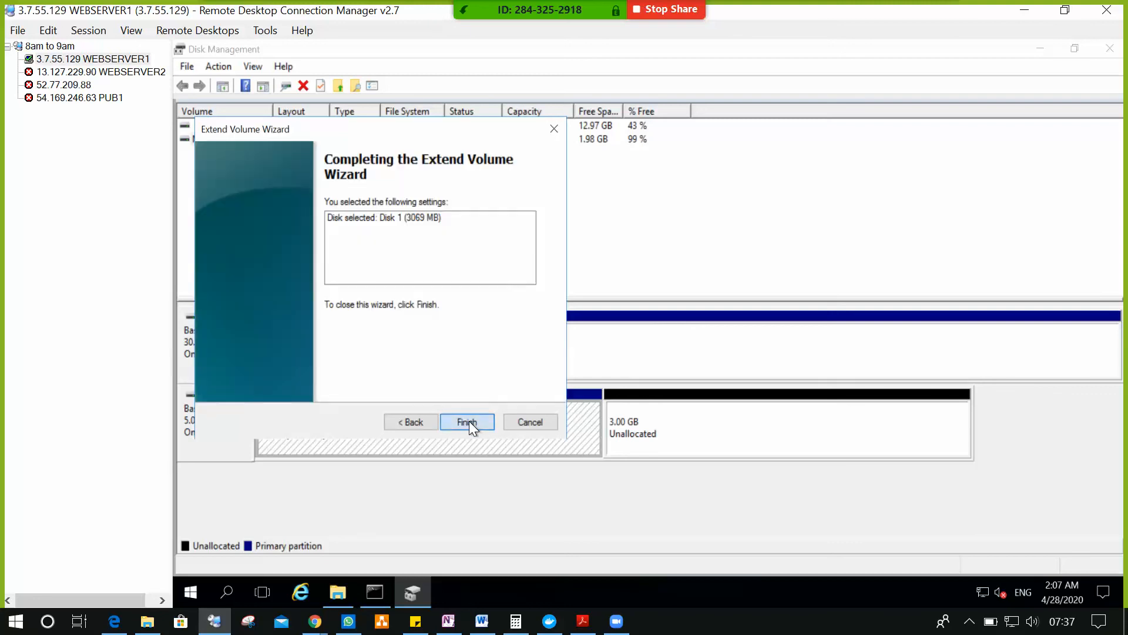
pyautogui.click(469, 421)
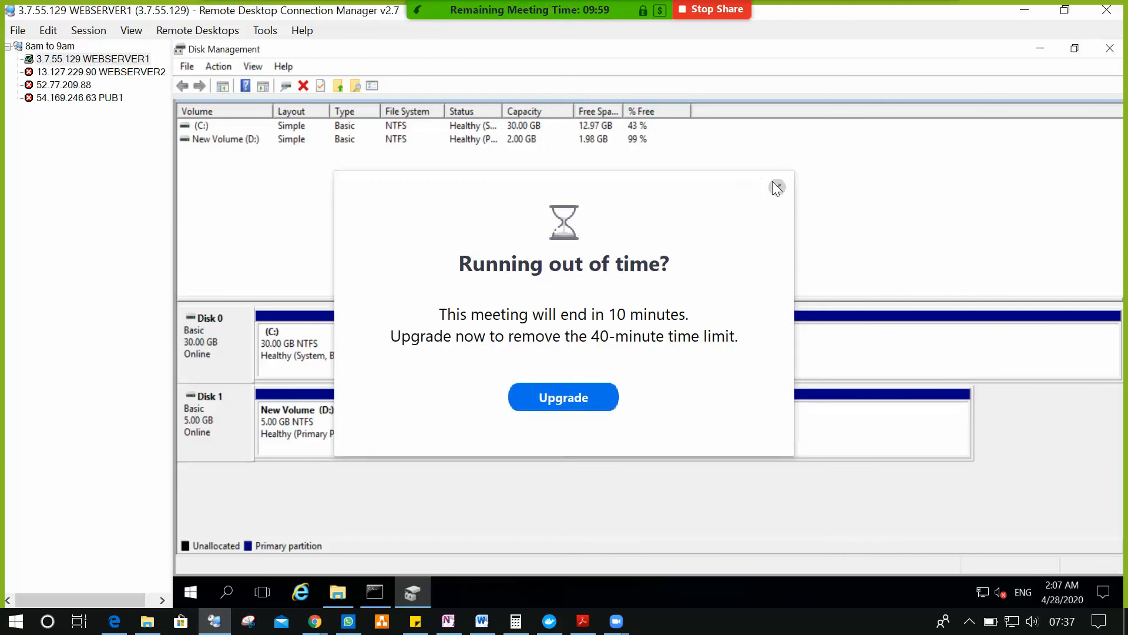
pyautogui.click(776, 186)
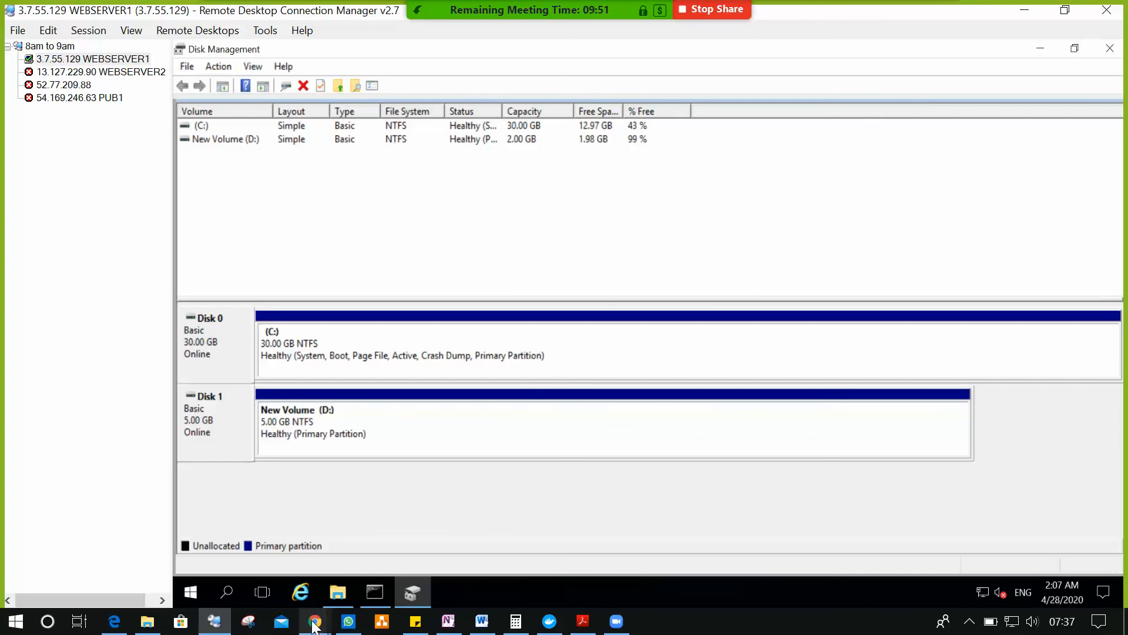
# - Switch to the EC2 volumes page in Chrome and modify the Add 5GbVol volume's size to 10 GiB, confirming the change
pyautogui.moveTo(315, 622)
pyautogui.click(360, 578)
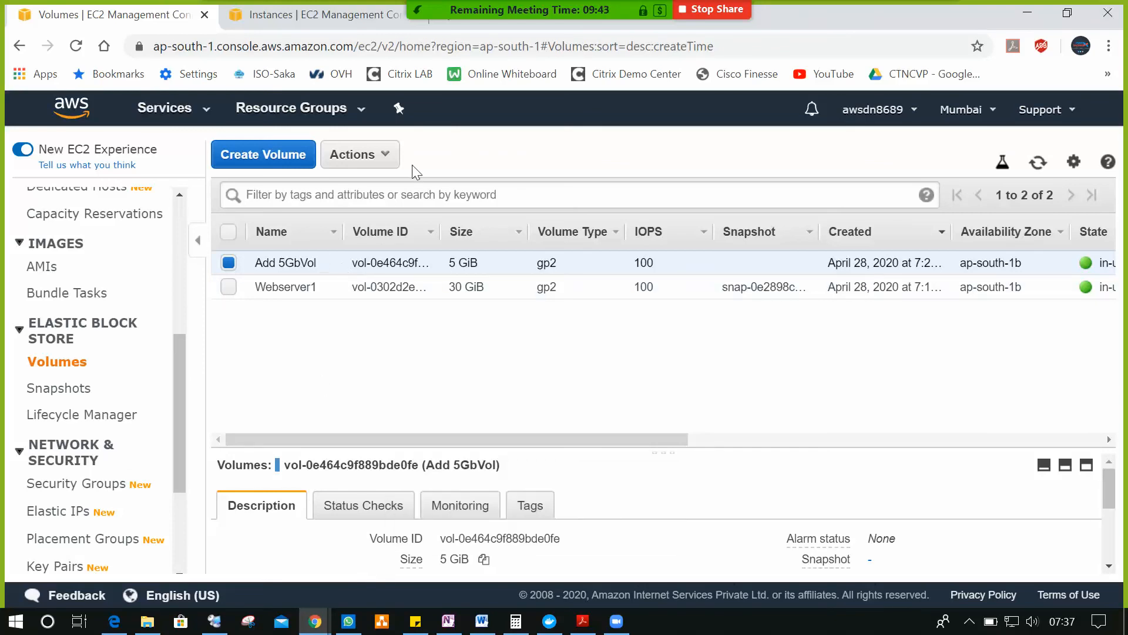
pyautogui.click(382, 159)
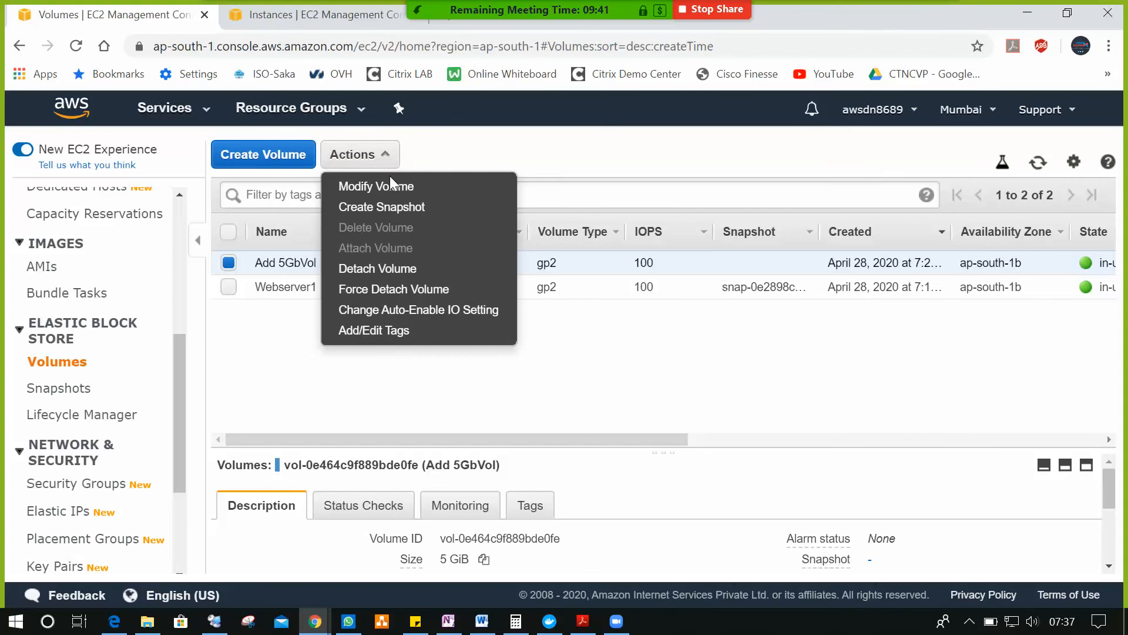
pyautogui.click(356, 187)
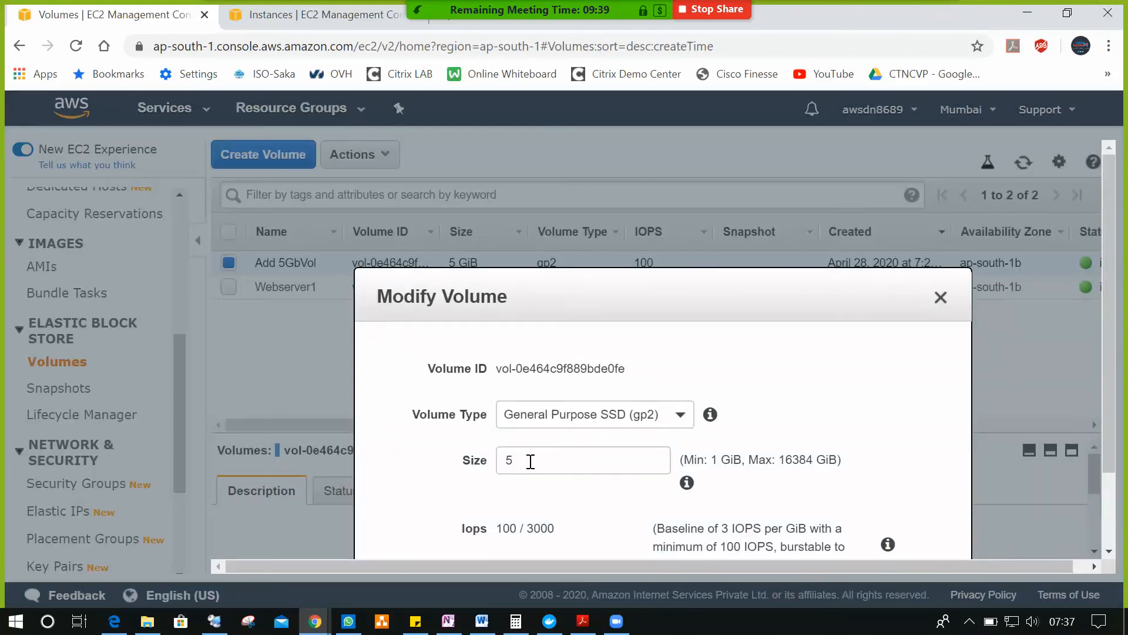
pyautogui.moveTo(673, 288); pyautogui.dragTo(604, 311)
pyautogui.moveTo(457, 458); pyautogui.dragTo(413, 465)
pyautogui.moveTo(683, 290); pyautogui.dragTo(618, 149)
pyautogui.click(615, 151)
pyautogui.moveTo(626, 214)
pyautogui.mouseDown()
pyautogui.moveTo(680, 262)
pyautogui.moveTo(637, 221)
pyautogui.mouseUp()
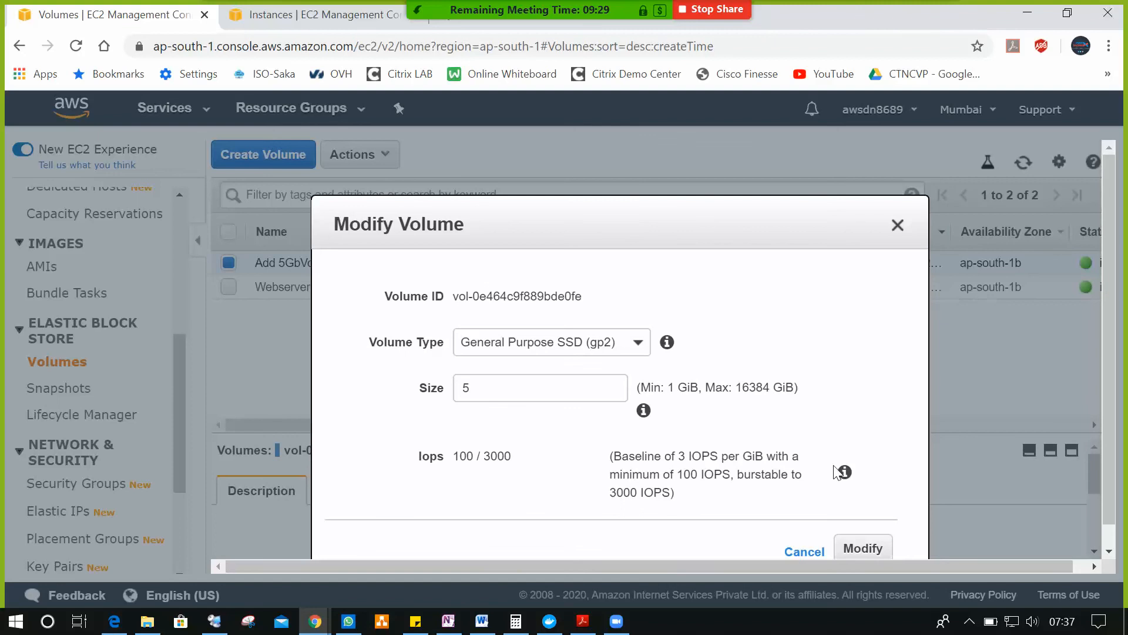
pyautogui.moveTo(564, 386); pyautogui.dragTo(392, 391)
pyautogui.write('10')
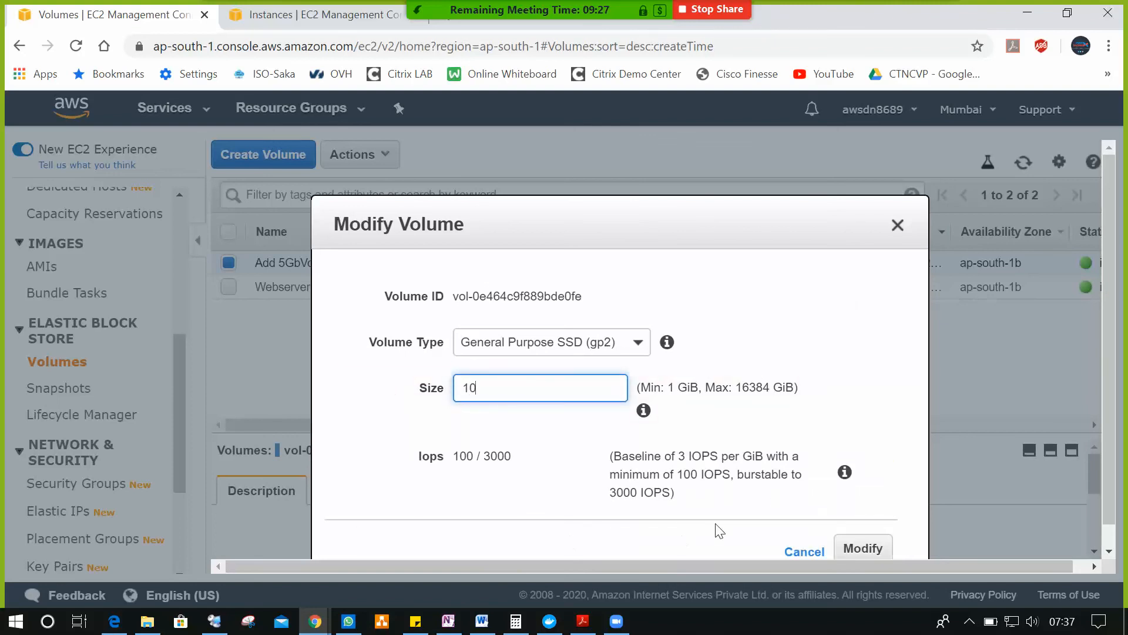
pyautogui.click(858, 545)
pyautogui.click(873, 440)
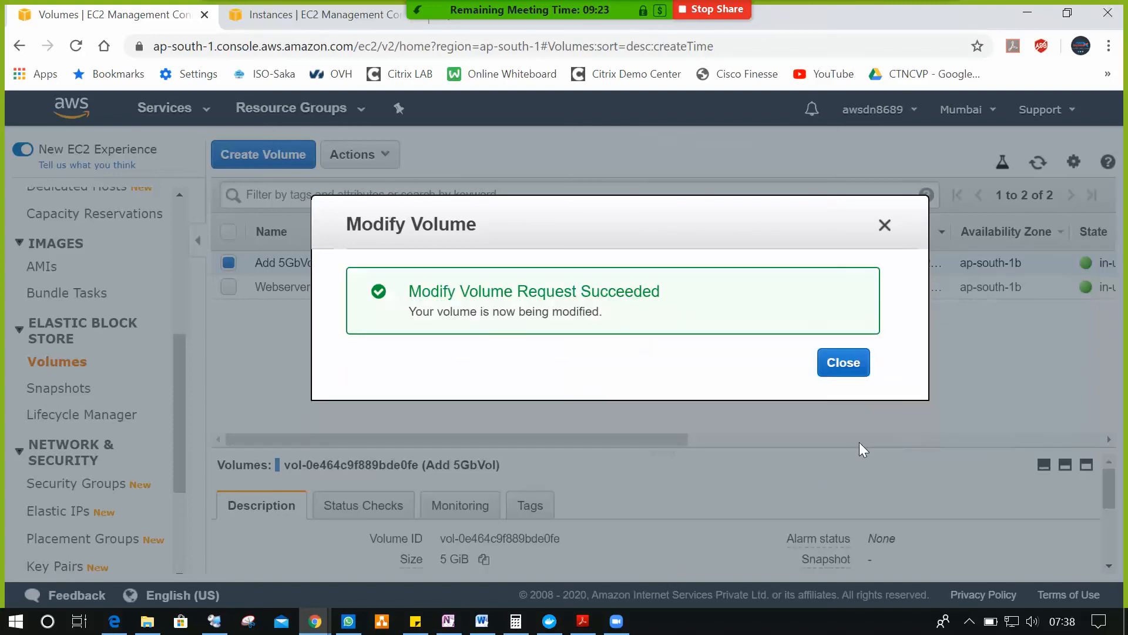
pyautogui.click(847, 365)
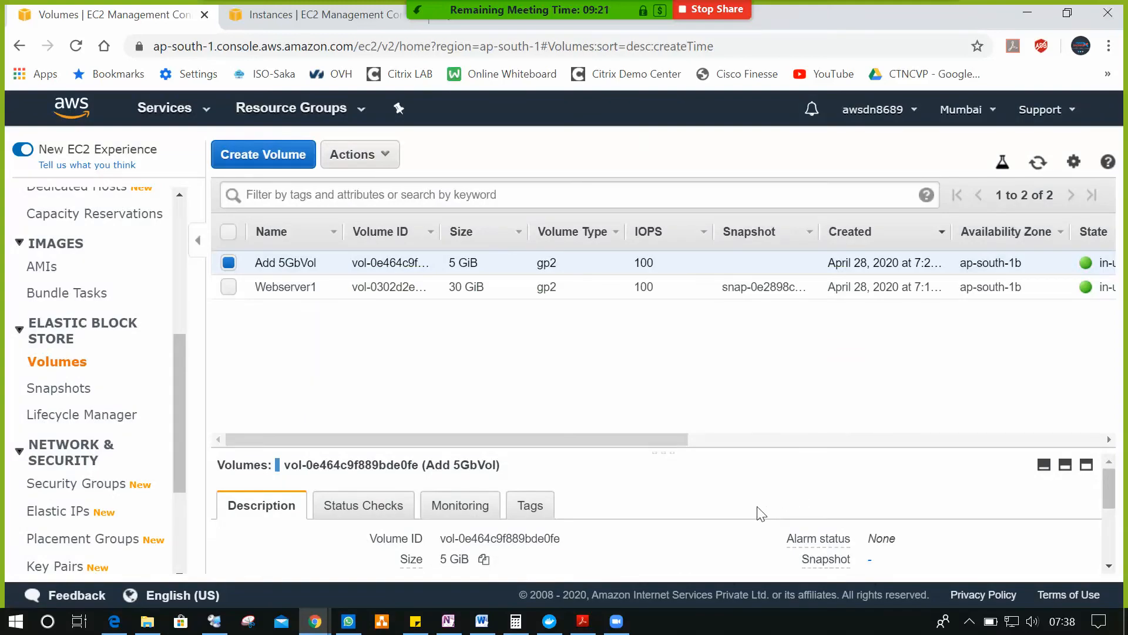
# - Refresh the EC2 volumes list and rename the resized volume to Add 10GbVol
pyautogui.click(1039, 164)
pyautogui.click(321, 262)
pyautogui.click(280, 264)
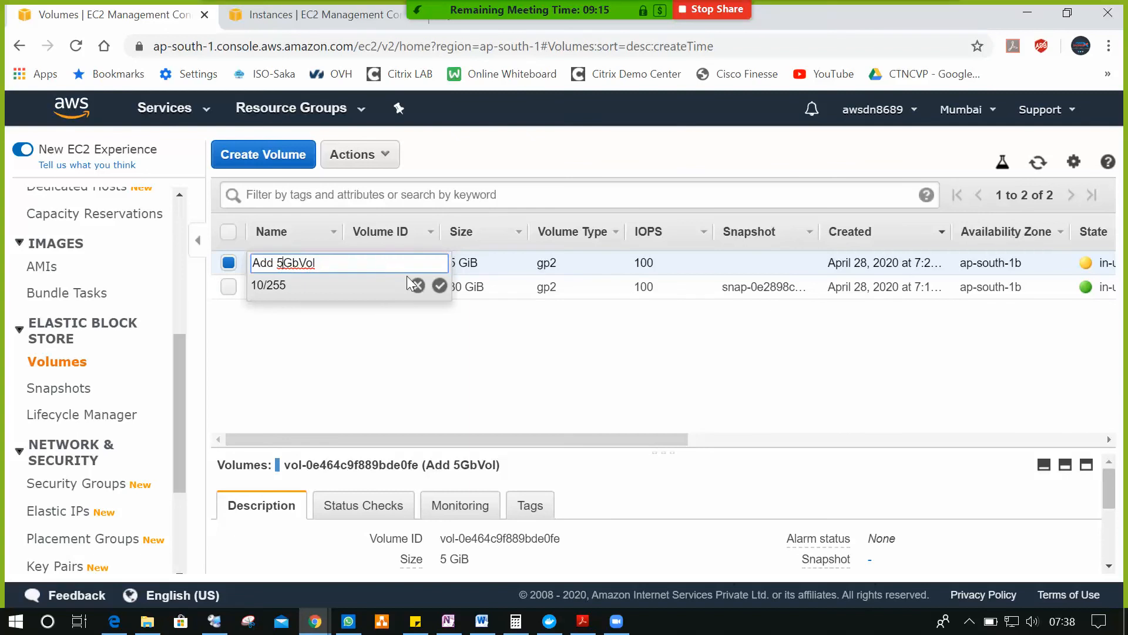
pyautogui.press('BackSpace')
pyautogui.write('10')
pyautogui.click(439, 285)
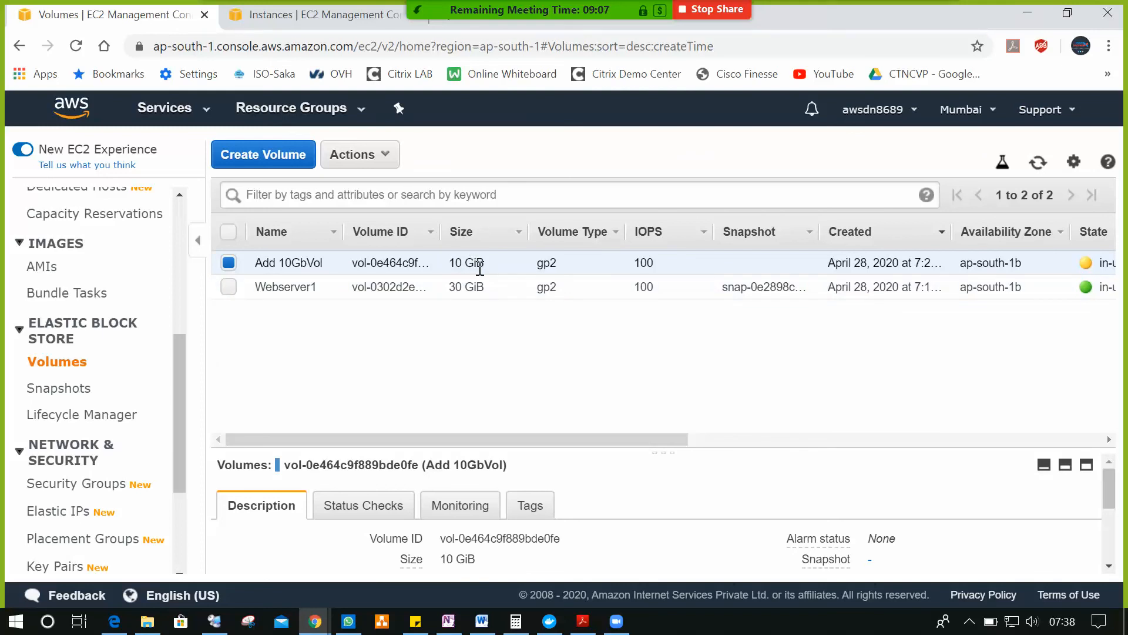
# - Switch back to the WEBSERVER1 session in Remote Desktop Connection Manager and refresh Disk Management
pyautogui.click(216, 624)
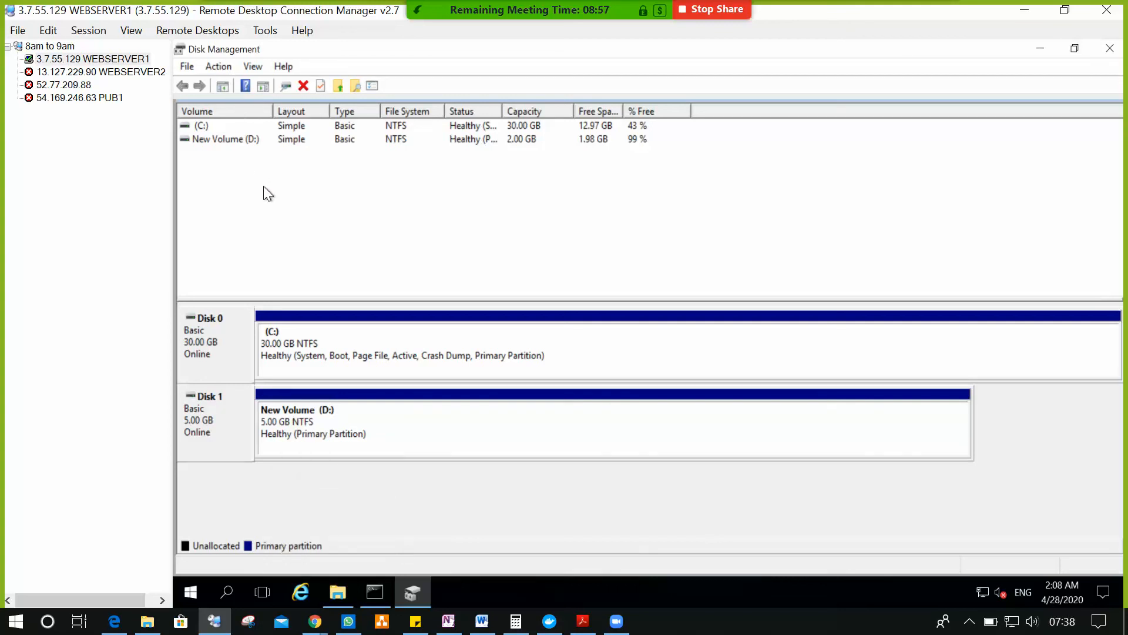
pyautogui.click(218, 69)
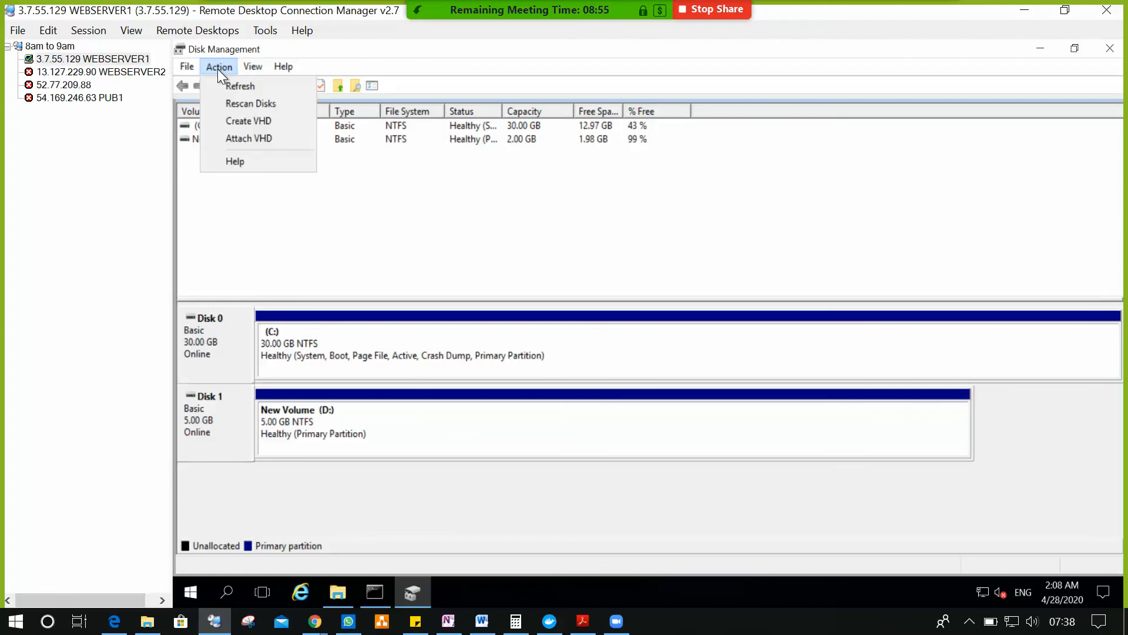
pyautogui.click(233, 85)
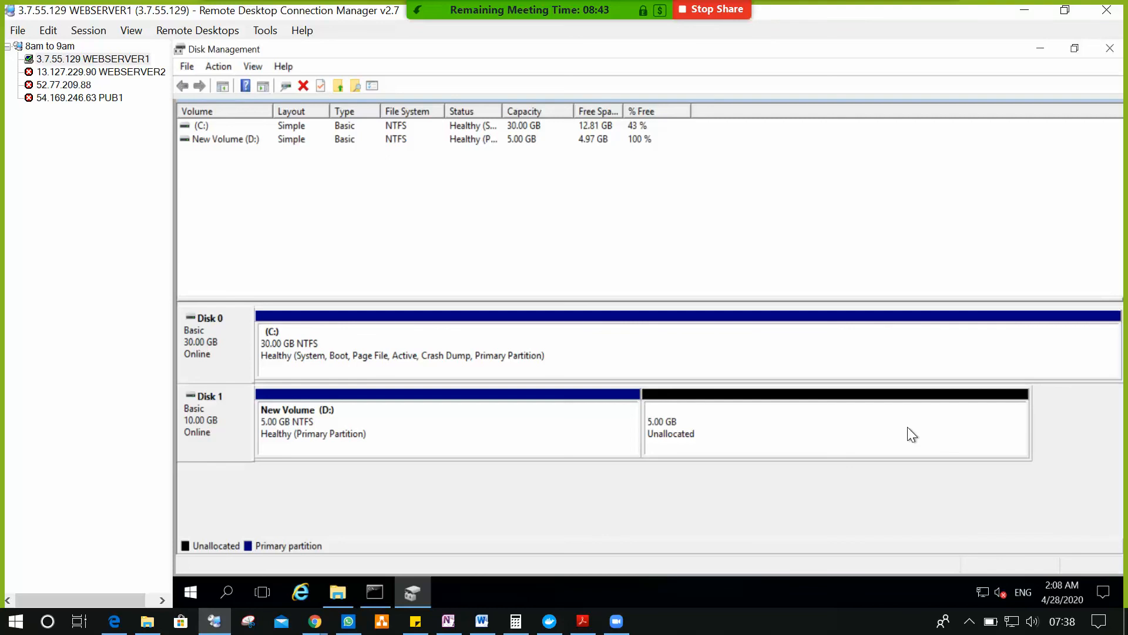
# - Extend New Volume (D:) with 5120 MB of Disk 1's unallocated space
pyautogui.click(487, 418)
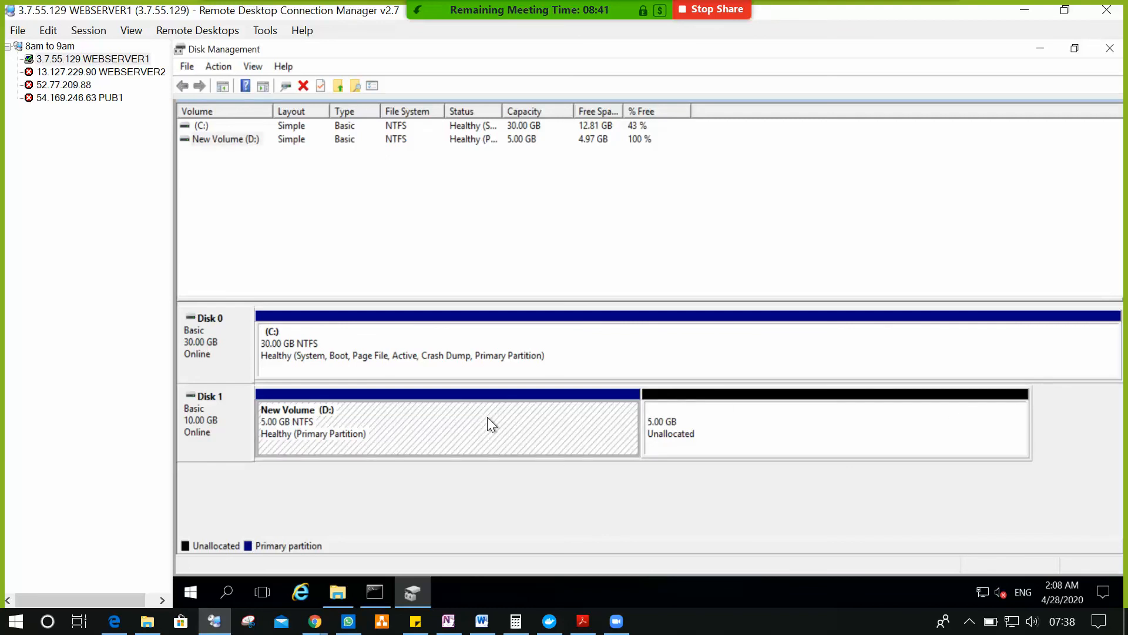
pyautogui.rightClick(488, 418)
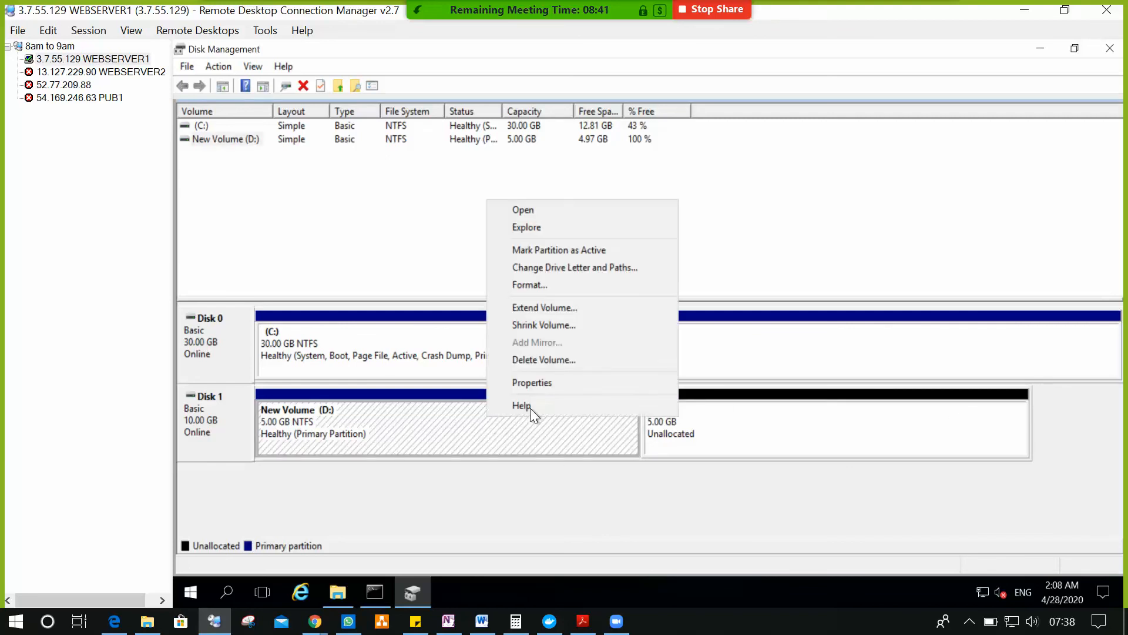
pyautogui.click(554, 308)
pyautogui.click(467, 421)
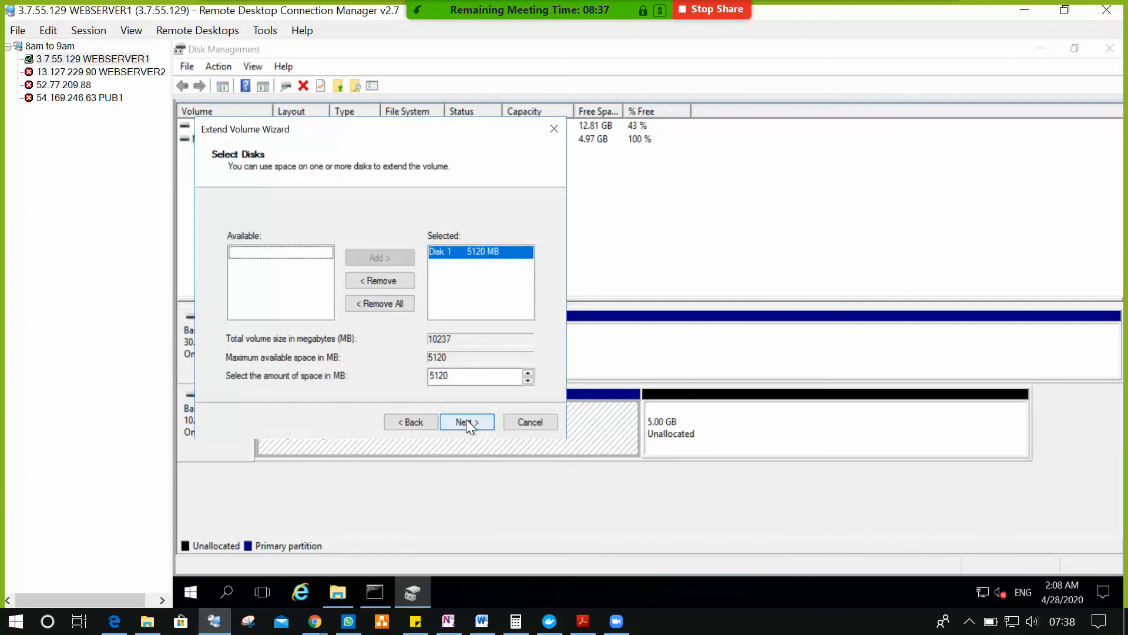
pyautogui.click(466, 421)
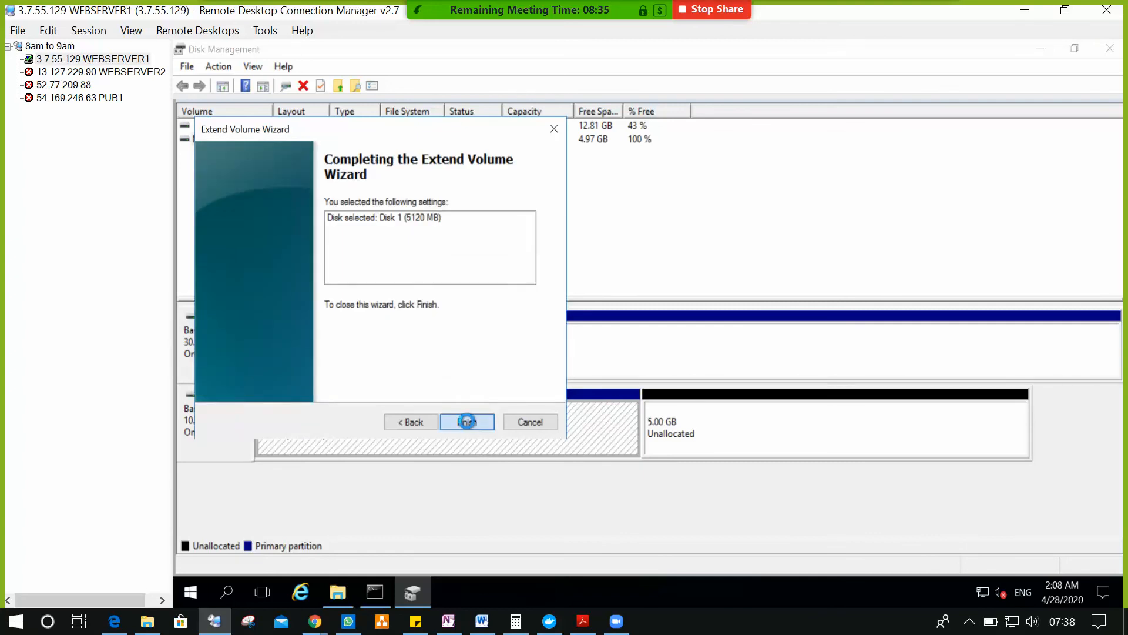
pyautogui.click(466, 421)
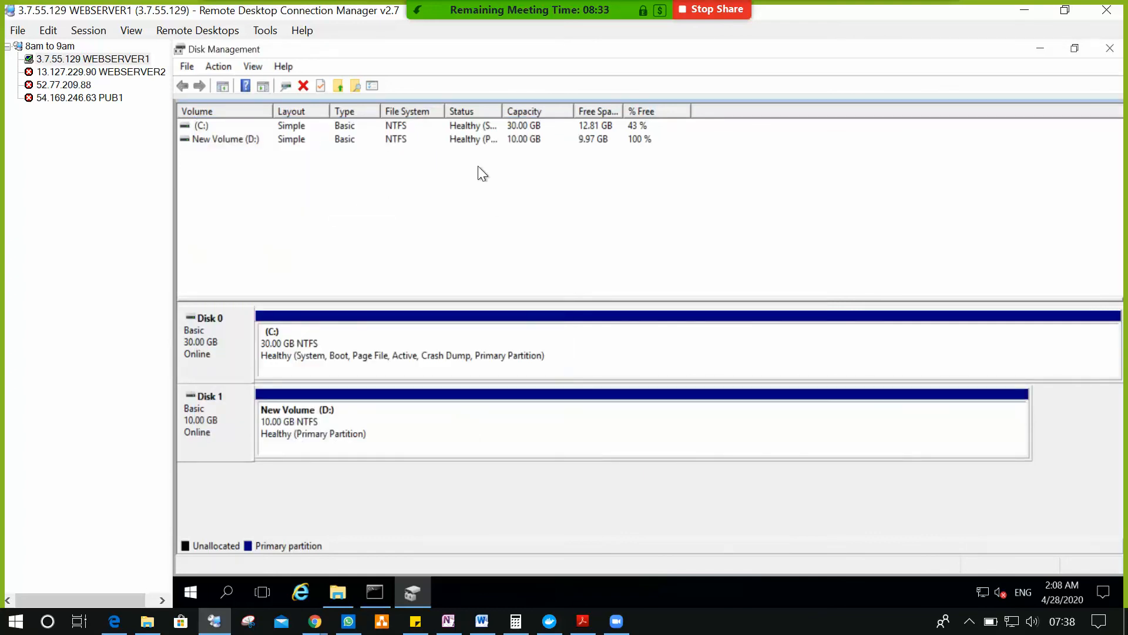